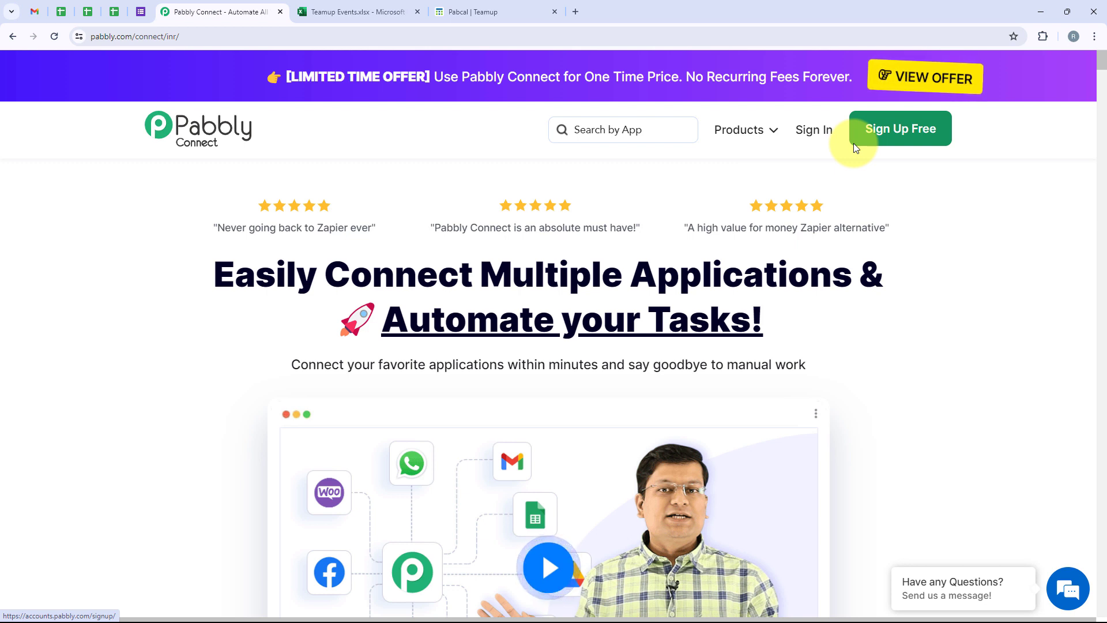
Step: Sign in and open the Pabbly Connect dashboard from the All Pabbly Apps list
left_click(814, 131)
left_click_drag(299, 151, 81, 148)
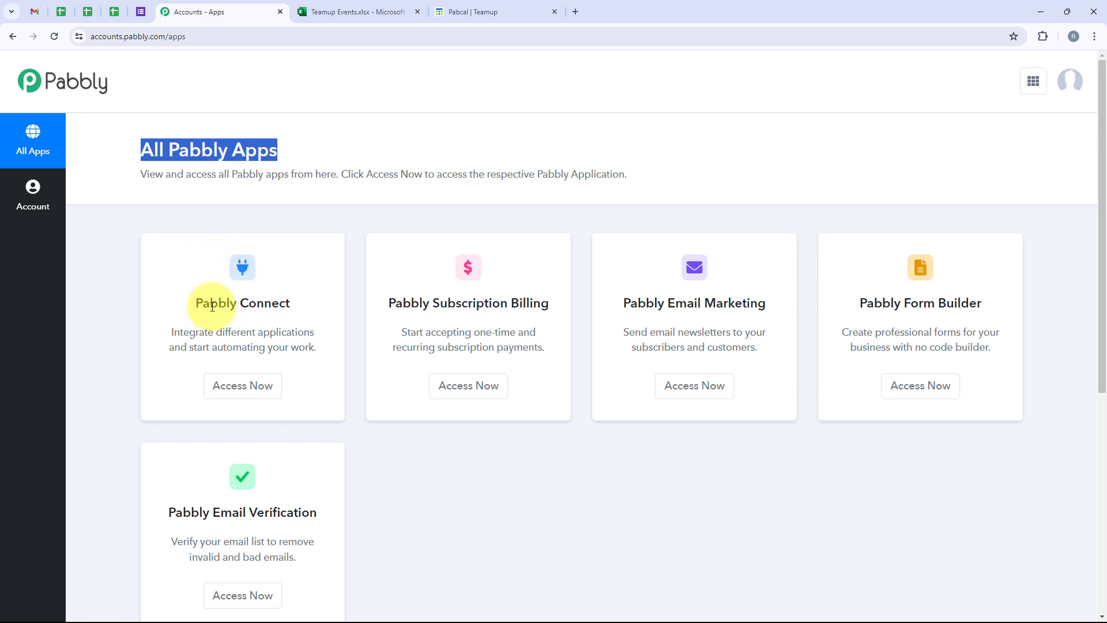
left_click_drag(196, 302, 294, 315)
left_click(298, 318)
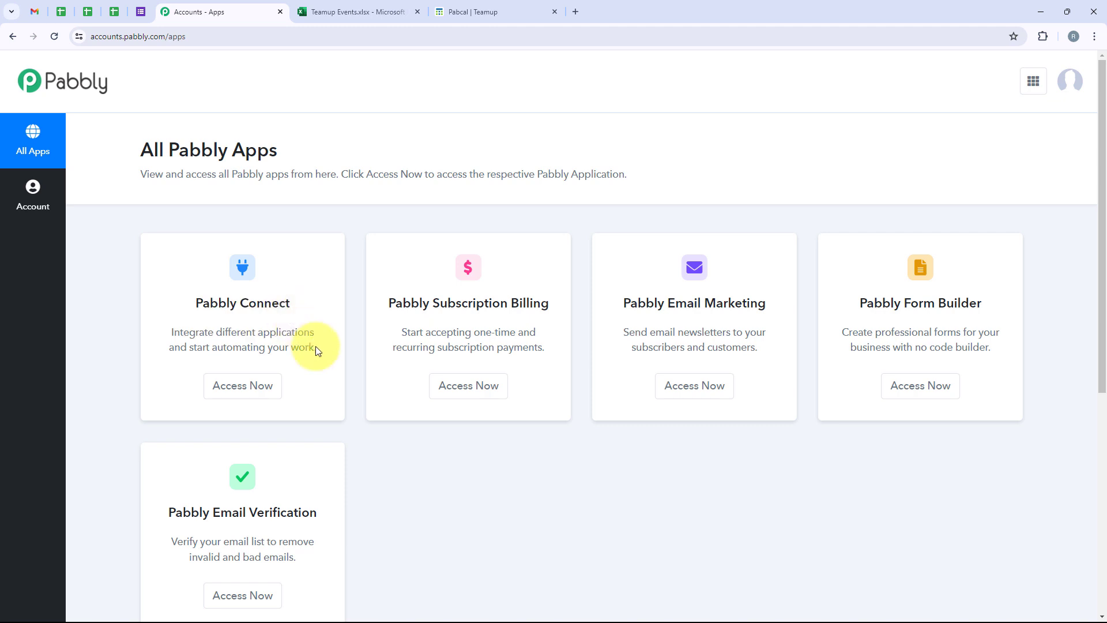
left_click(258, 386)
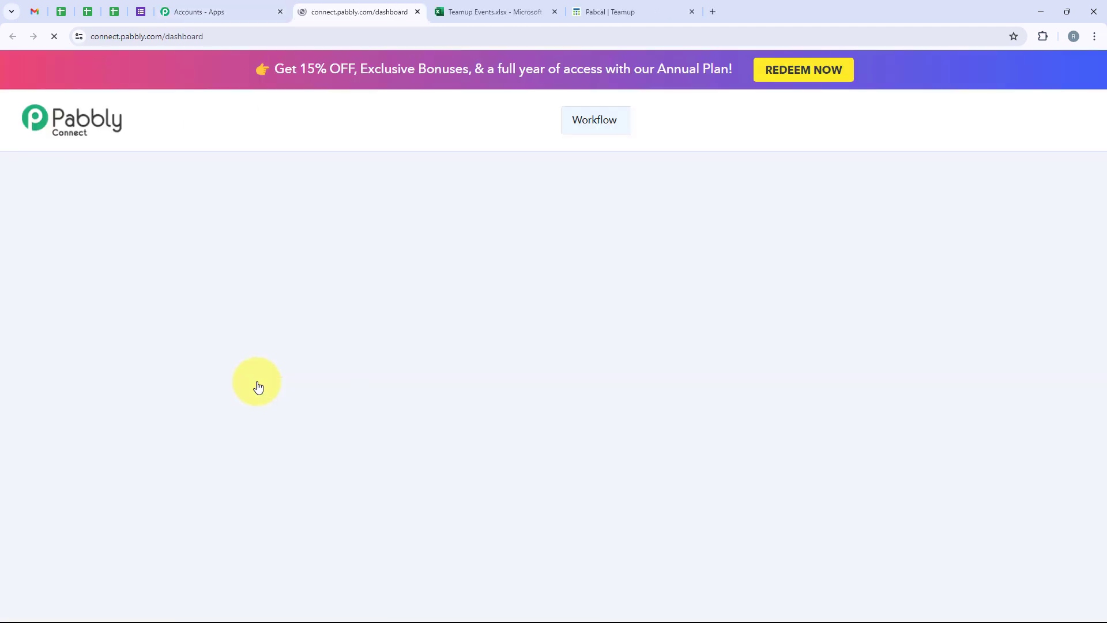
double_click(217, 197)
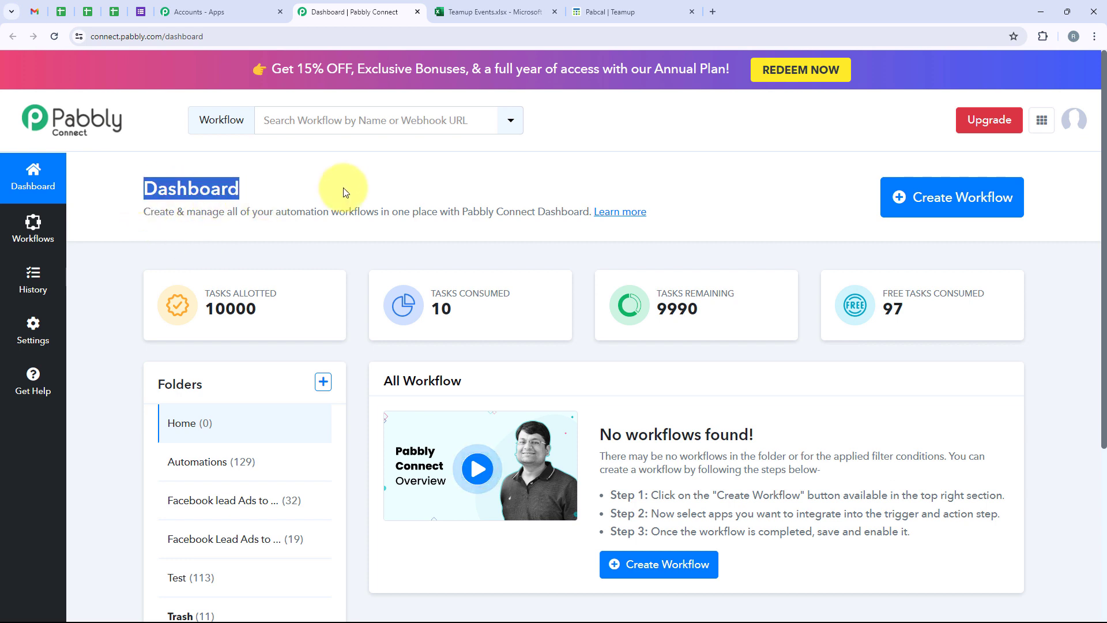
Step: Create the workflow 'Create Teamup Events from Microsoft Excel' in the Automations folder and collapse its trigger
left_click(967, 193)
left_click_drag(457, 279, 362, 282)
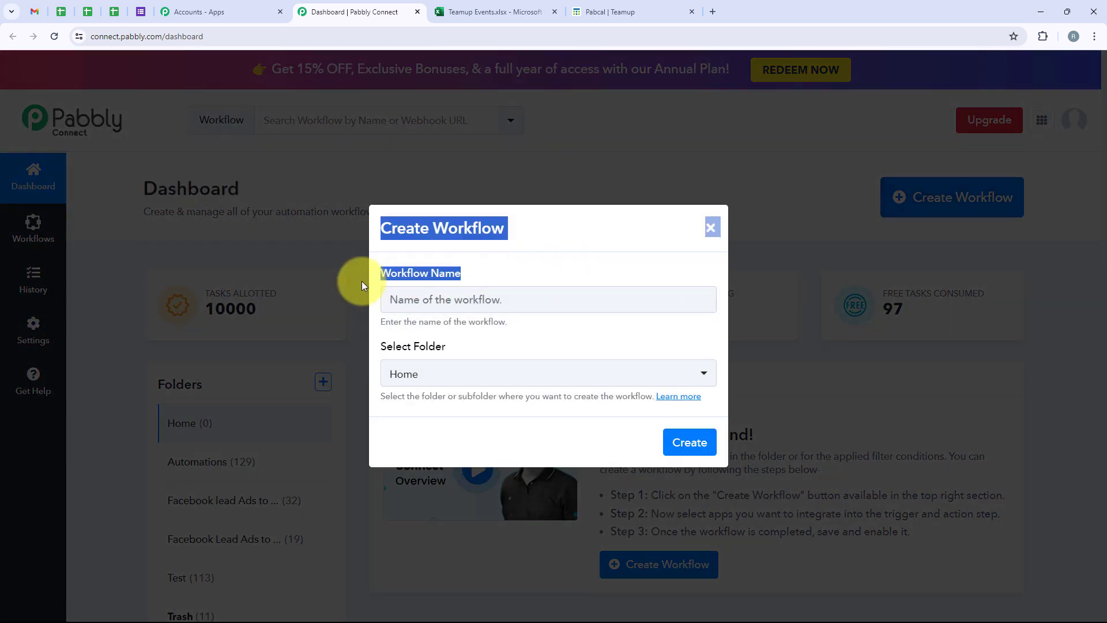
left_click_drag(451, 351, 385, 351)
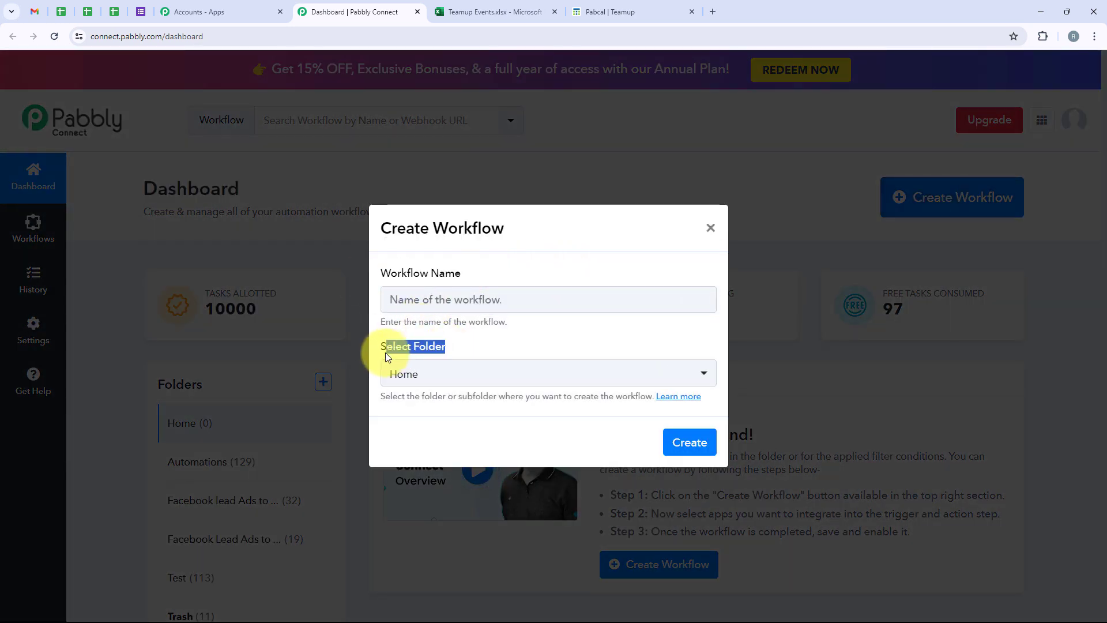
left_click(417, 374)
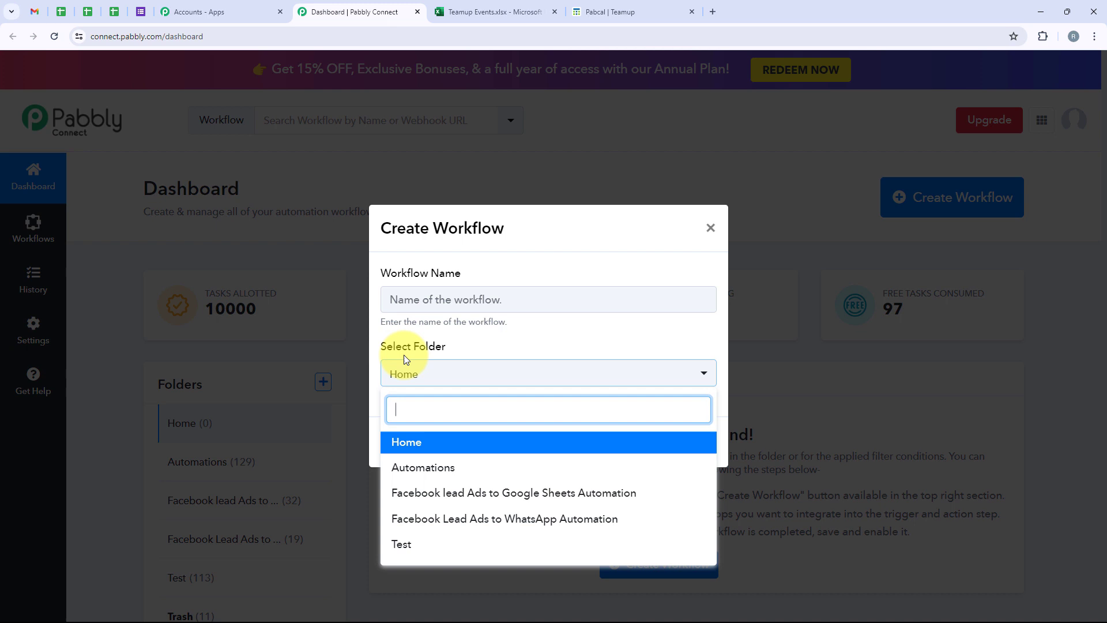
left_click(471, 474)
left_click(413, 309)
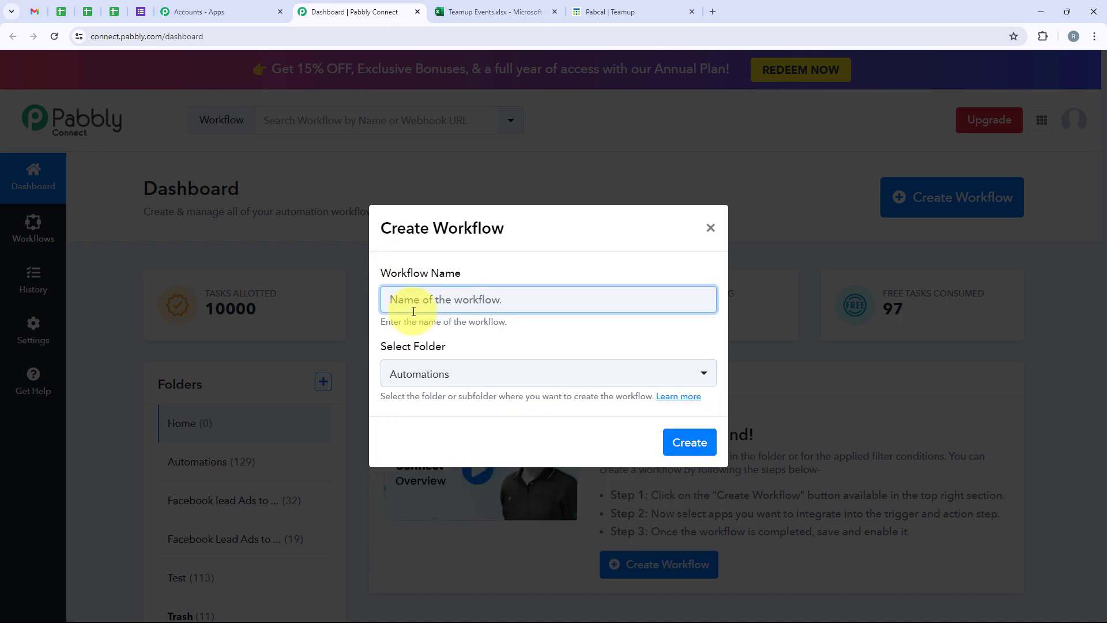
type("Create Teamup Events from Microsoft Excel")
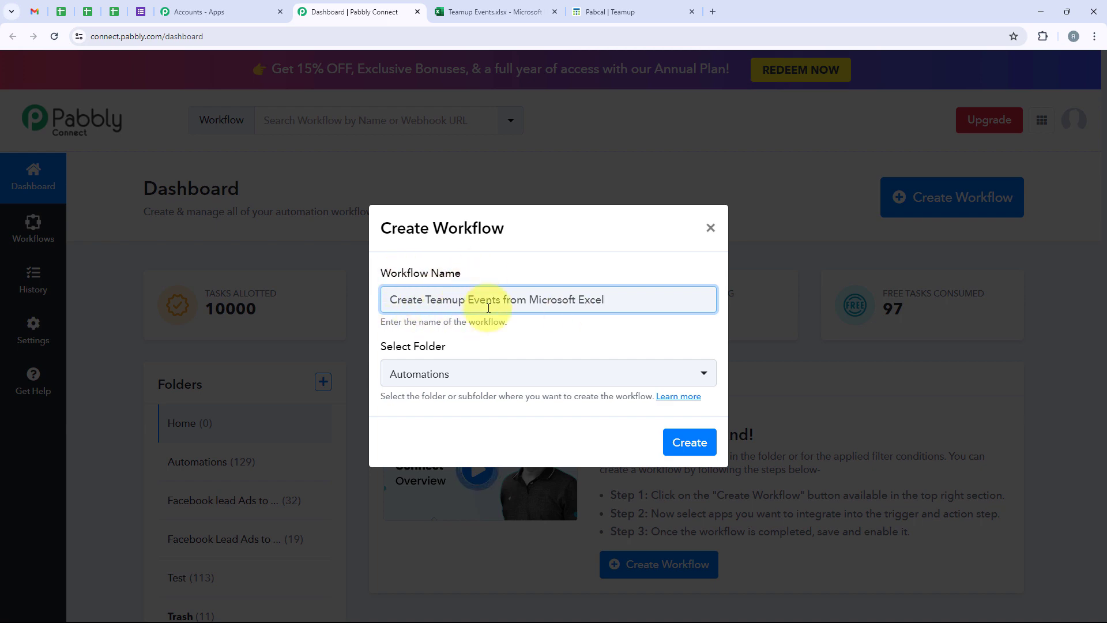
left_click(707, 443)
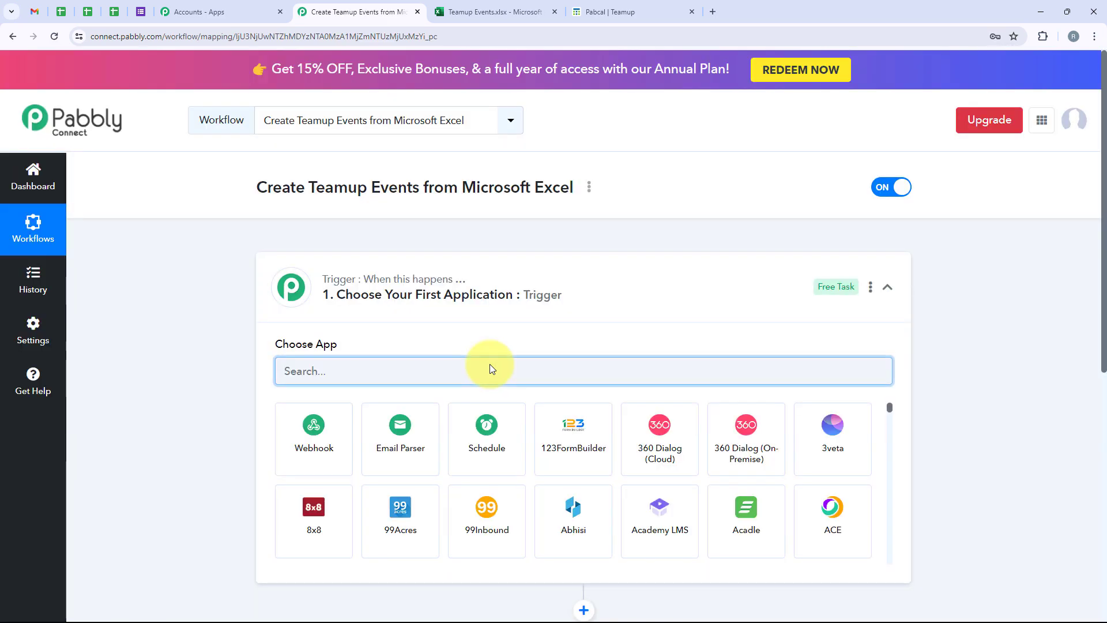
left_click(616, 306)
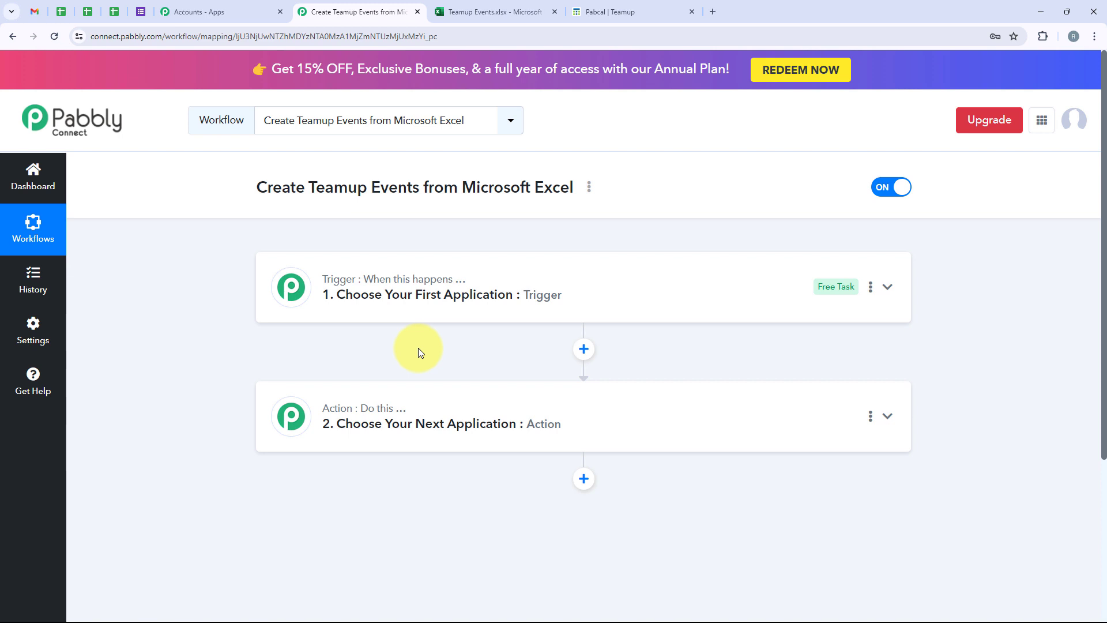
Step: Search for 'Microsoft E' and choose Microsoft Excel as the trigger app
left_click(421, 280)
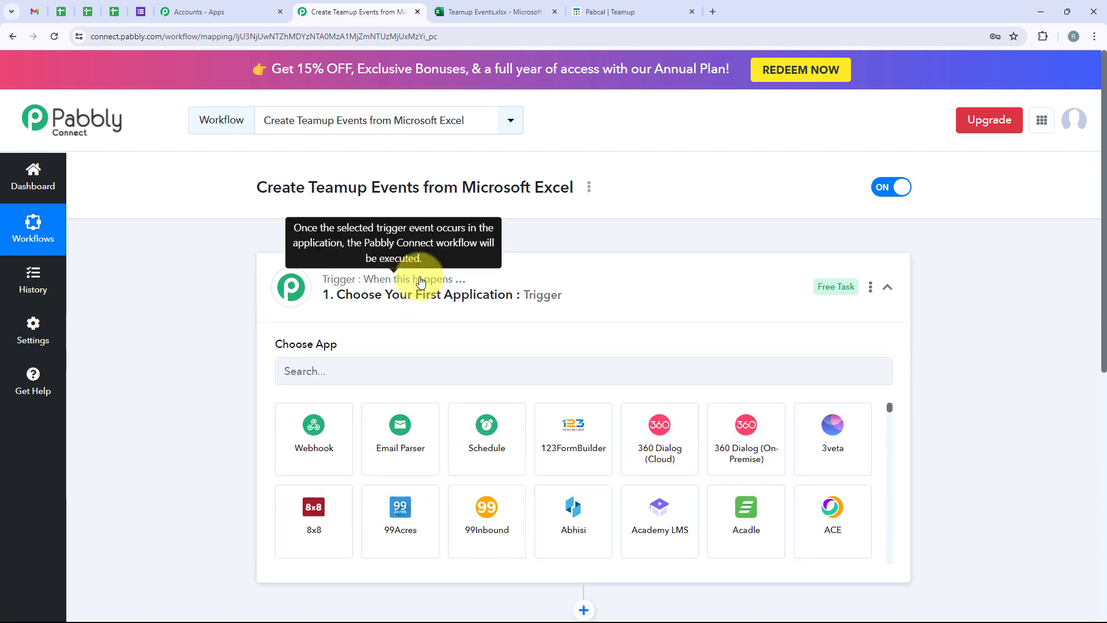
left_click(407, 375)
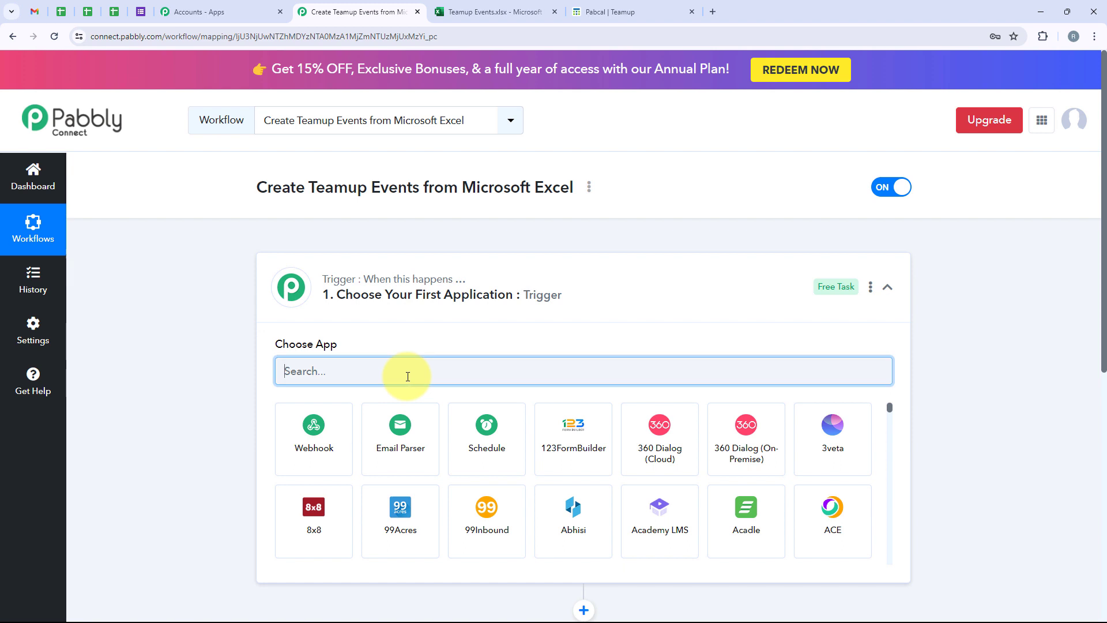
type("Micros")
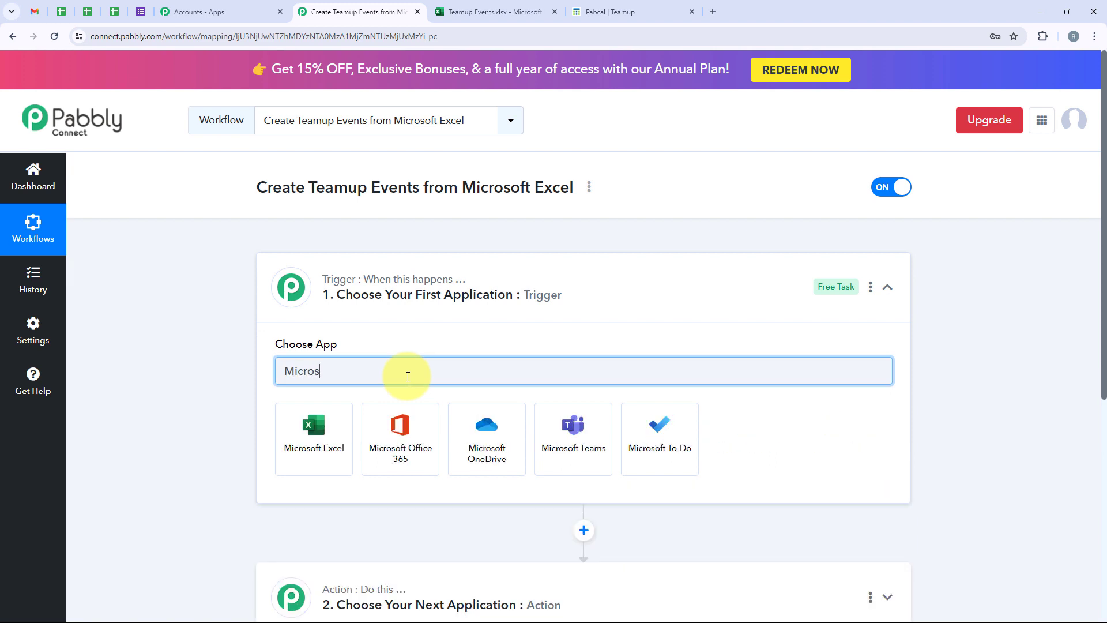
type("oft Excel")
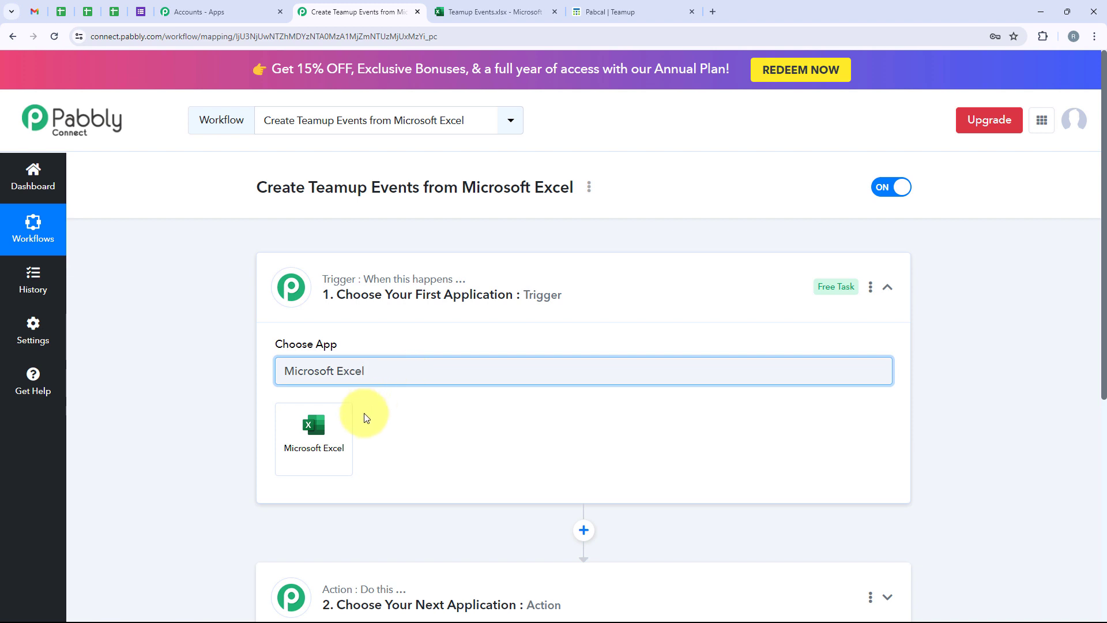
left_click(323, 427)
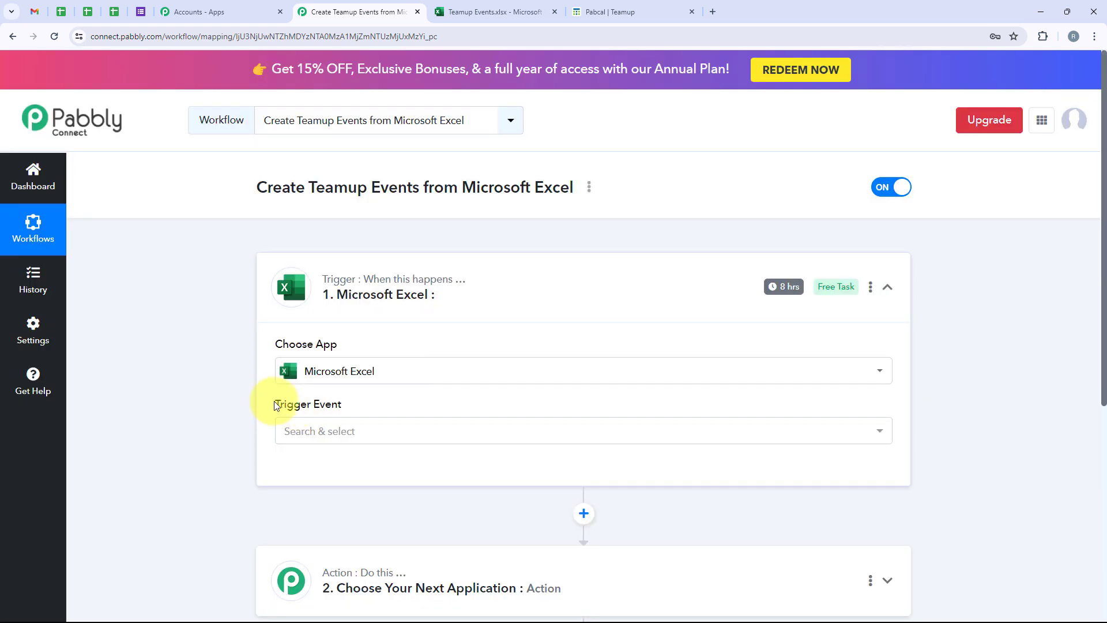
Step: Set the trigger event to New Row in Worksheet
left_click_drag(277, 407, 375, 412)
left_click(376, 429)
scroll(372, 535, "down", 3)
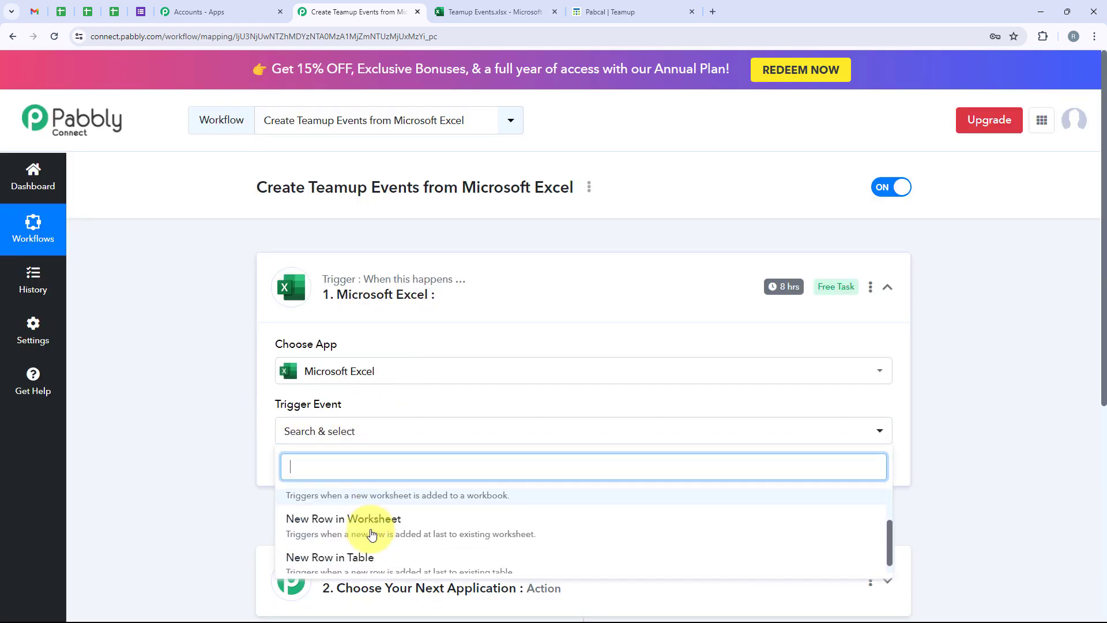
left_click(432, 521)
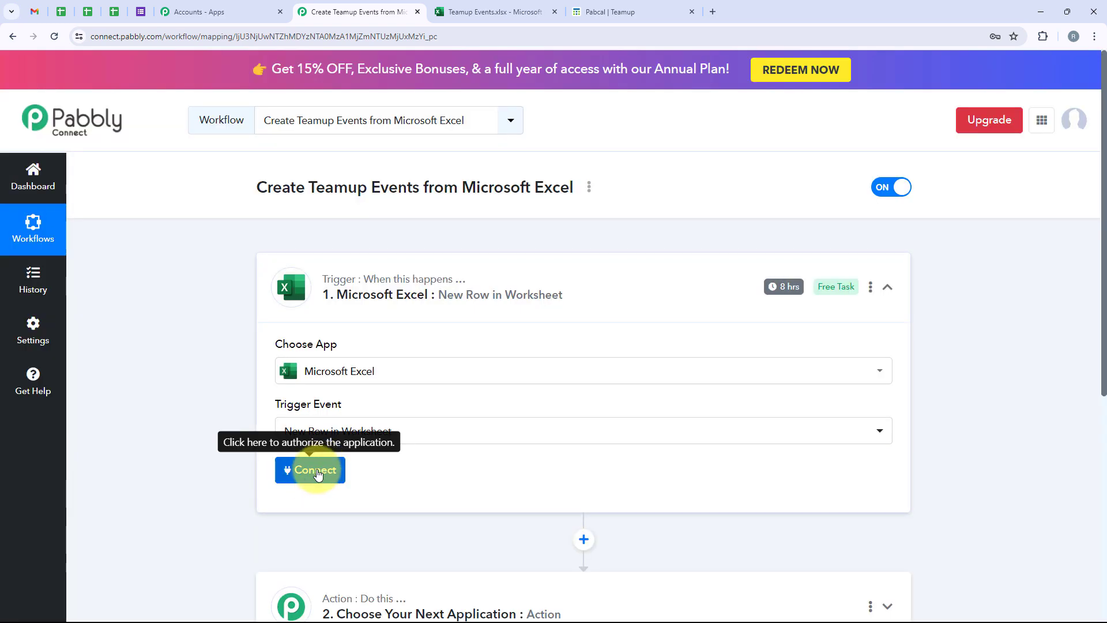
left_click(317, 471)
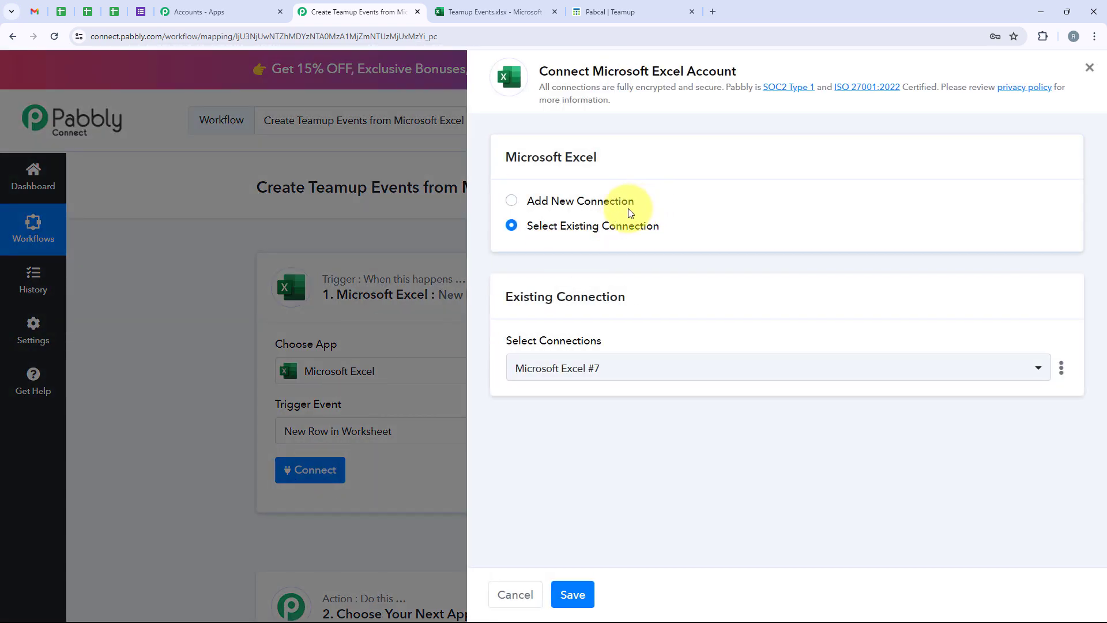
Step: Choose Add New Connection for the Microsoft Excel trigger
left_click_drag(630, 213, 534, 203)
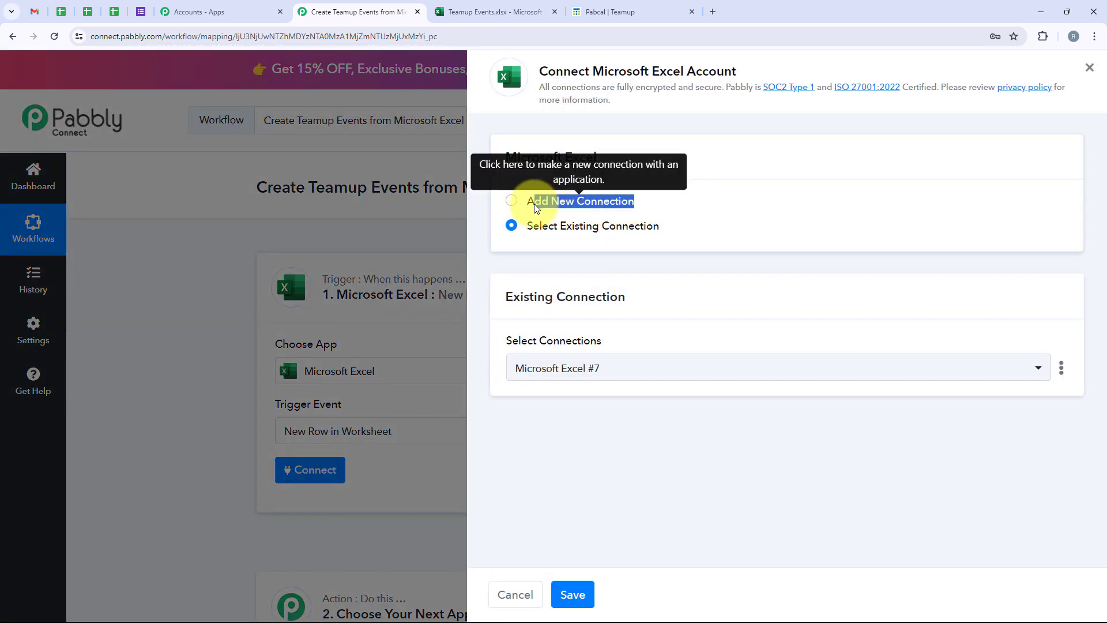
left_click_drag(683, 230, 528, 229)
left_click(699, 223)
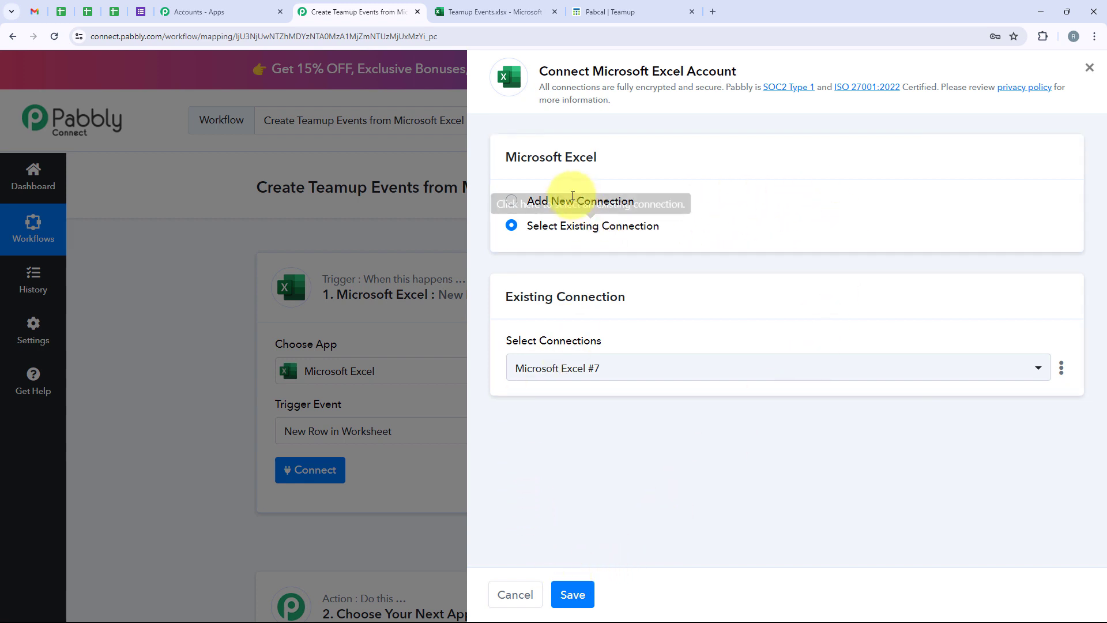
left_click(565, 201)
Step: Authorize Pabbly Connect with Microsoft by accepting the permissions, then view the Teamup Events workbook
left_click(665, 385)
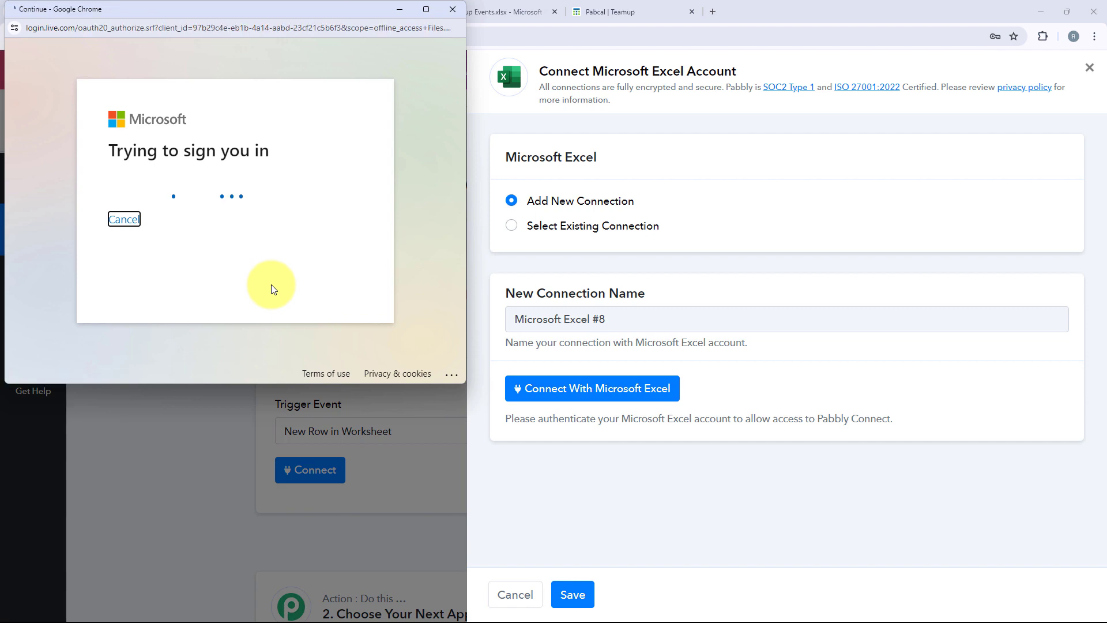
scroll(271, 285, "down", 10)
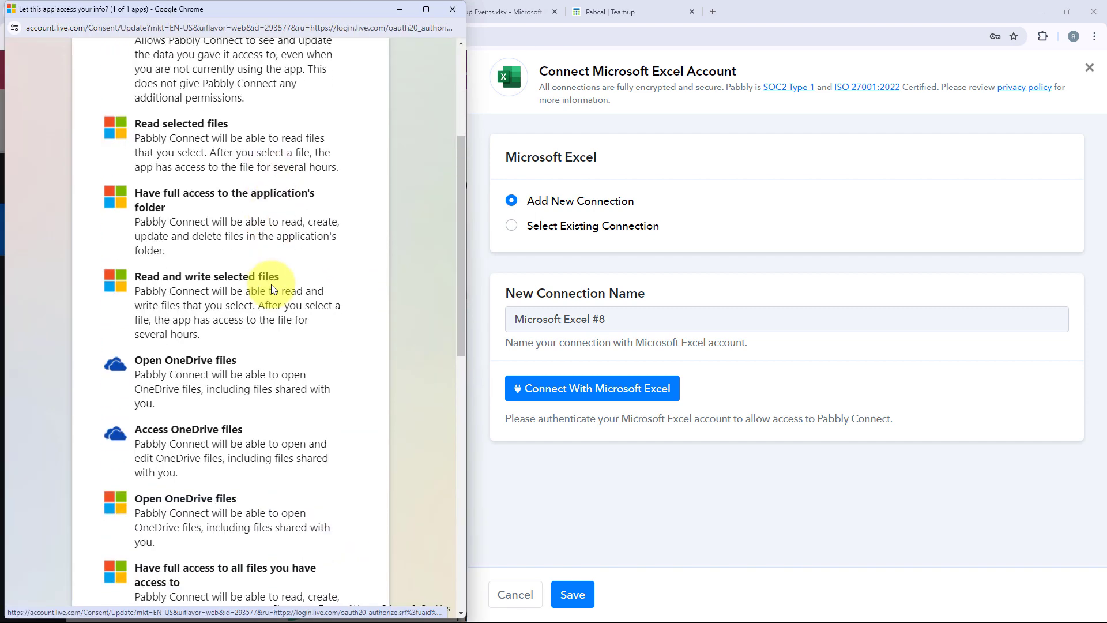
scroll(271, 285, "down", 3)
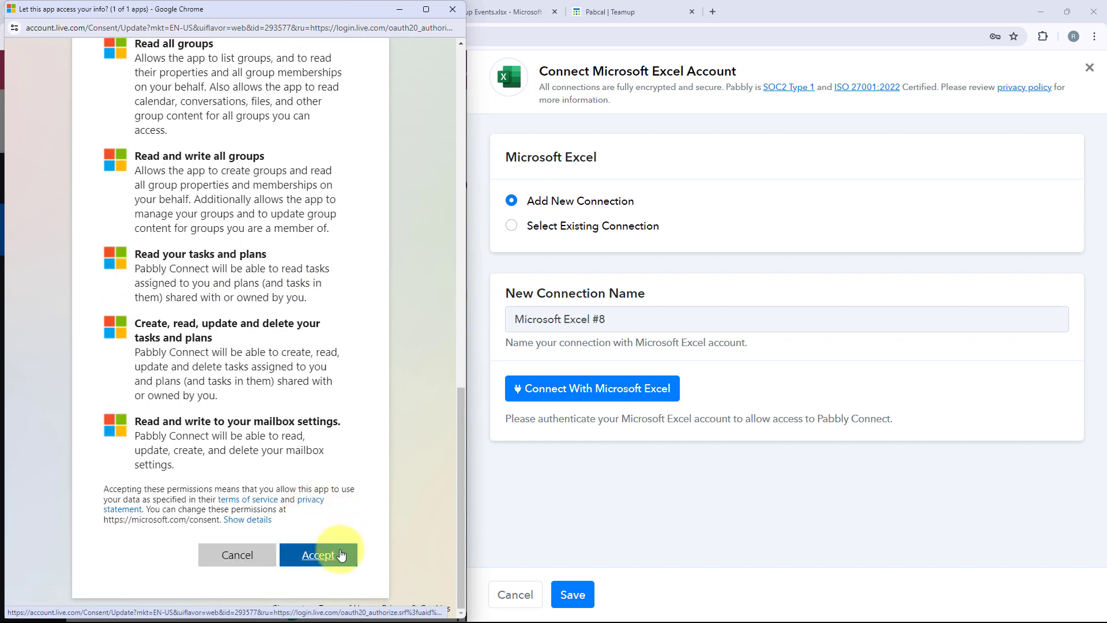
left_click(341, 554)
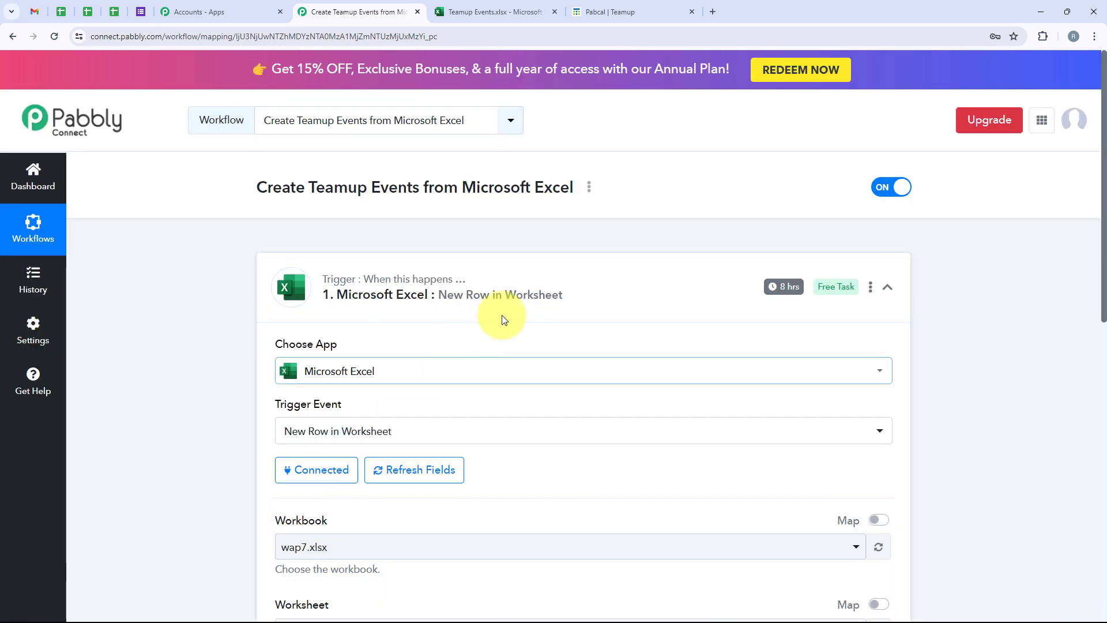
scroll(504, 319, "down", 5)
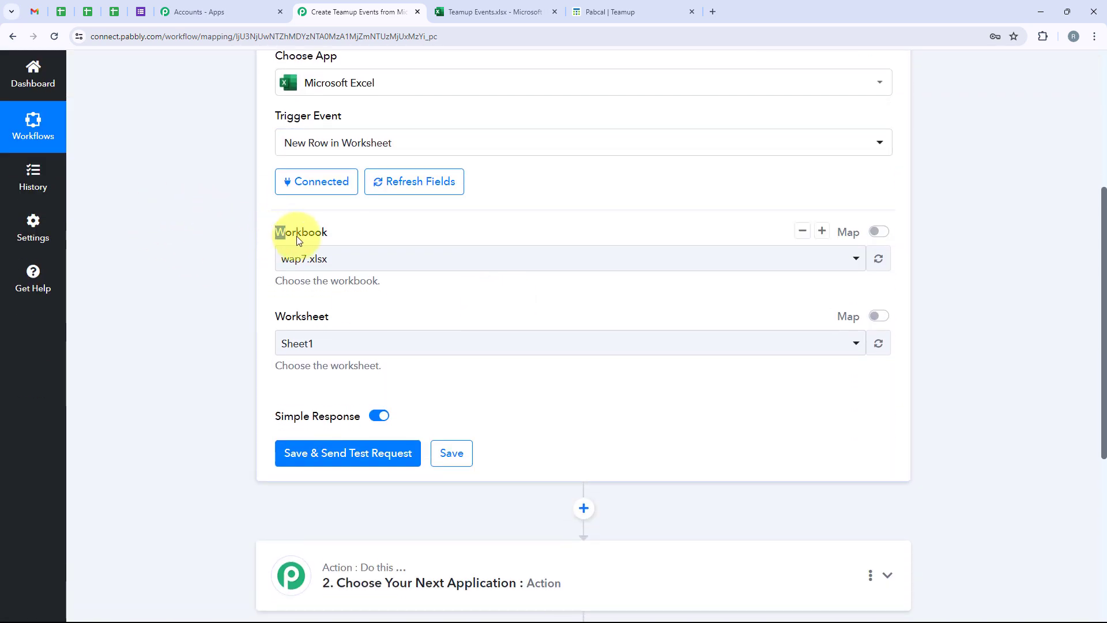
left_click(490, 12)
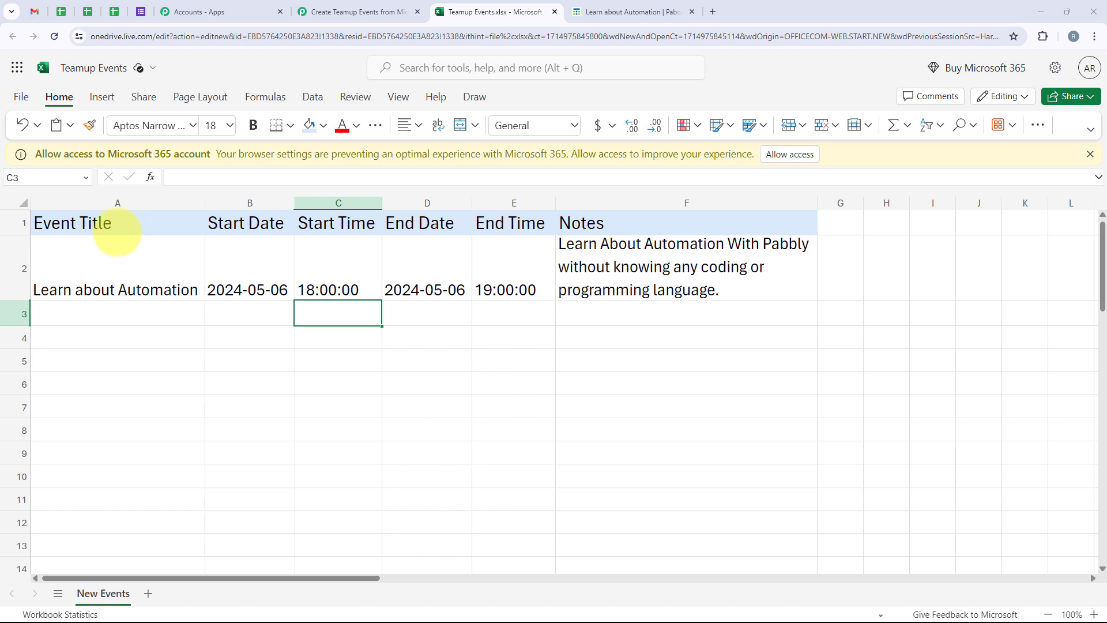
left_click_drag(117, 230, 123, 272)
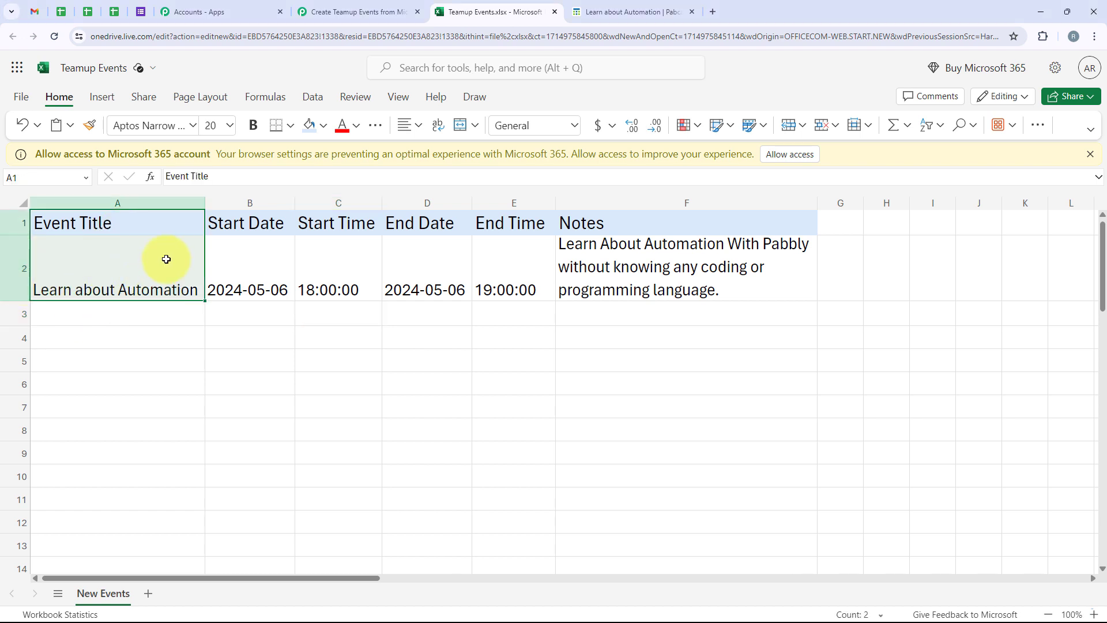
left_click_drag(276, 221, 321, 301)
left_click_drag(400, 227, 408, 288)
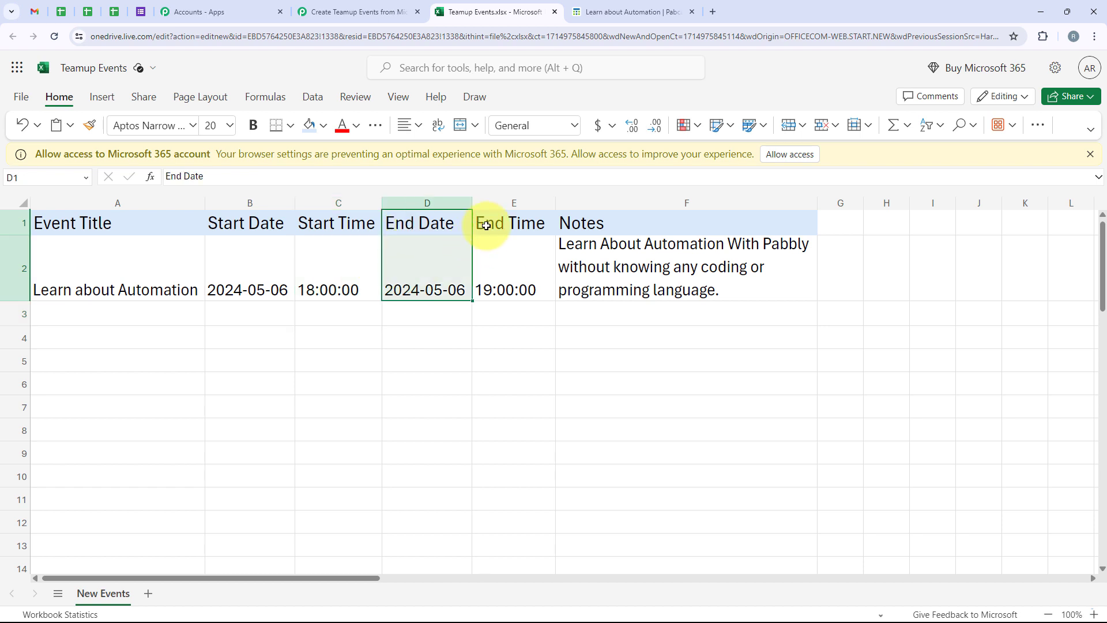
left_click_drag(486, 225, 501, 286)
left_click_drag(600, 223, 621, 284)
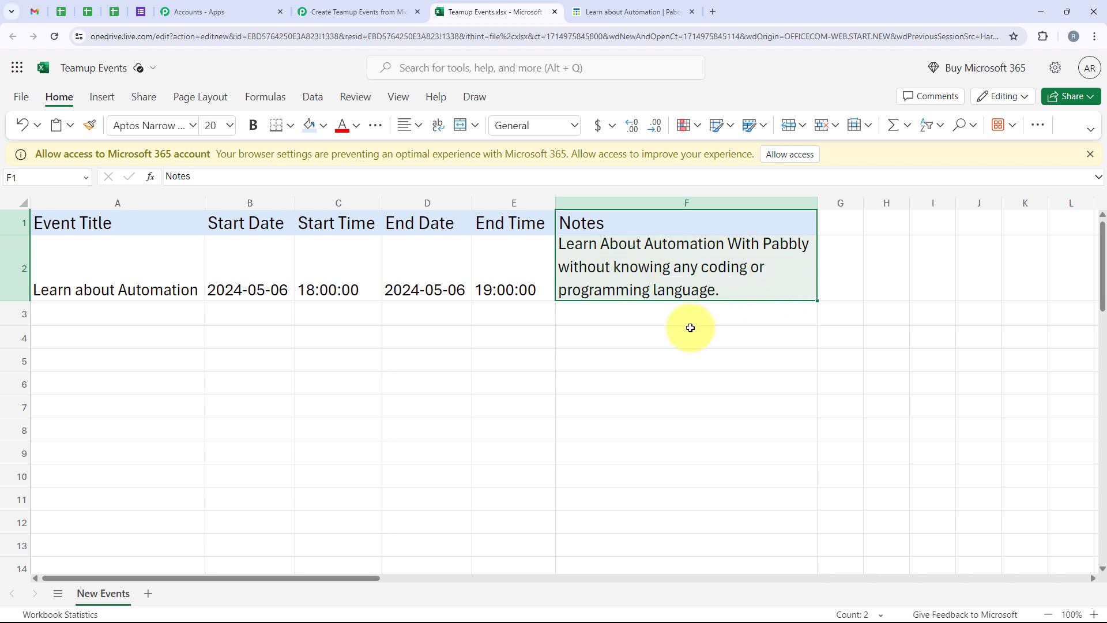
left_click(261, 316)
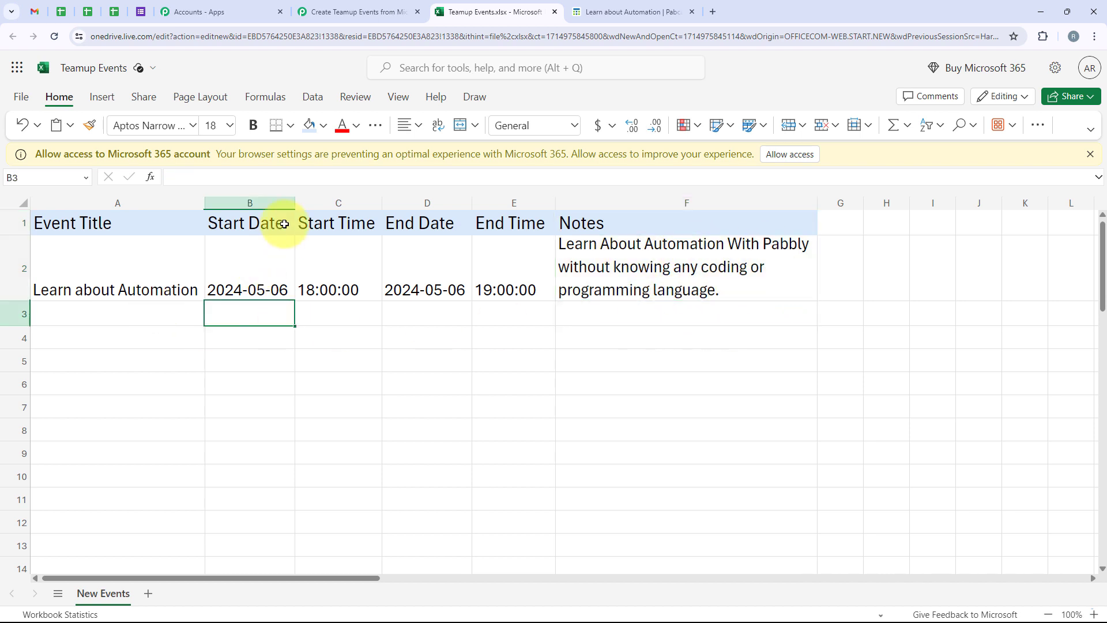
left_click_drag(284, 224, 286, 254)
left_click_drag(338, 223, 336, 285)
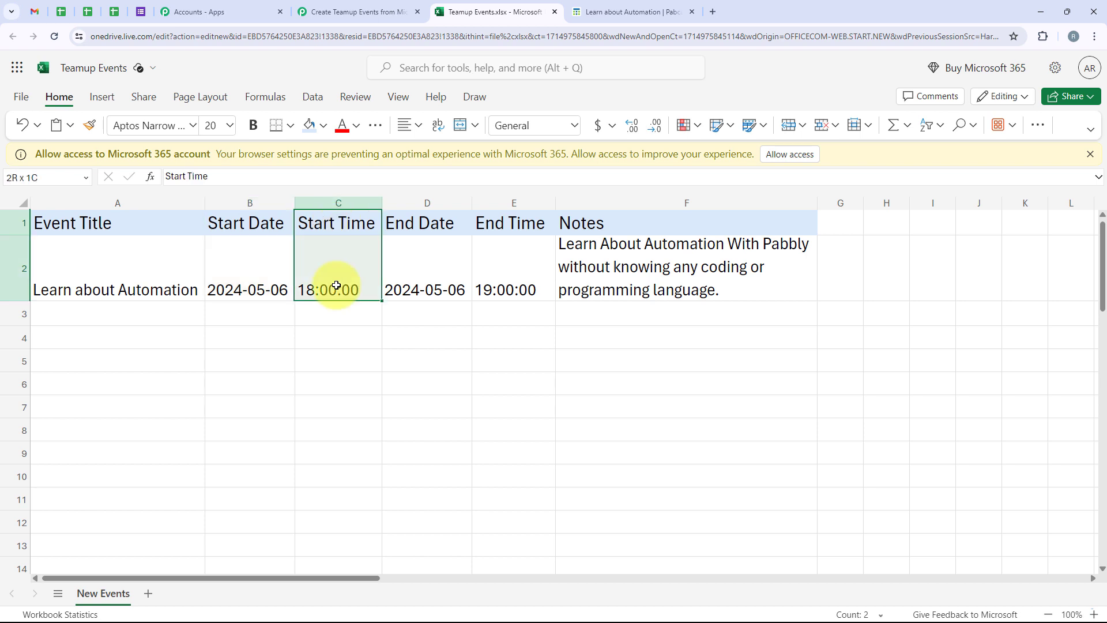
left_click_drag(415, 226, 424, 288)
left_click_drag(522, 226, 519, 301)
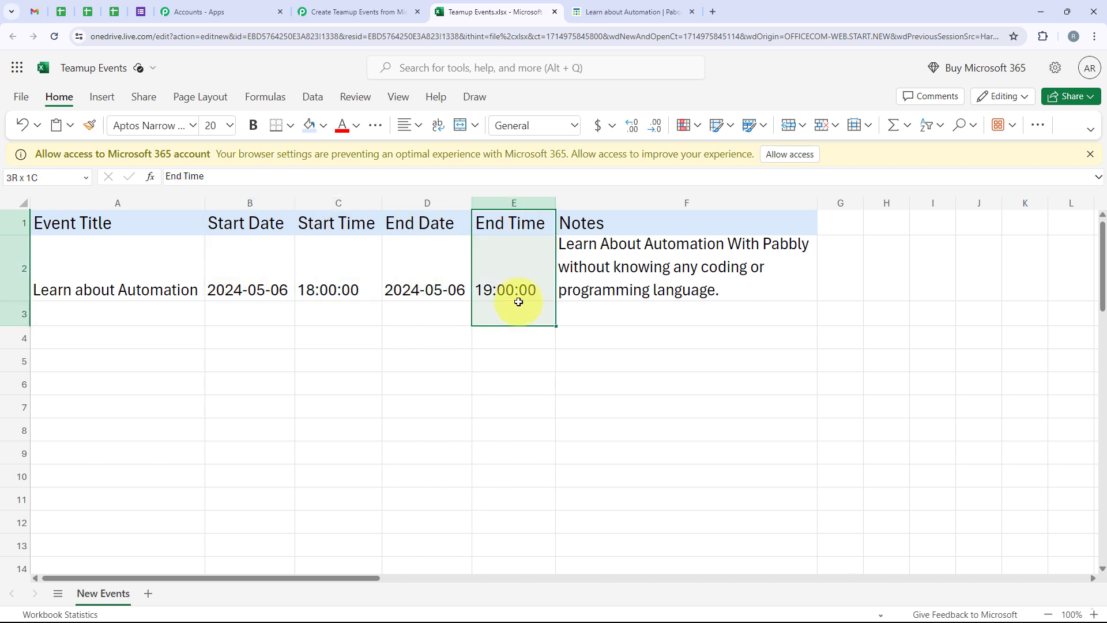
left_click(414, 320)
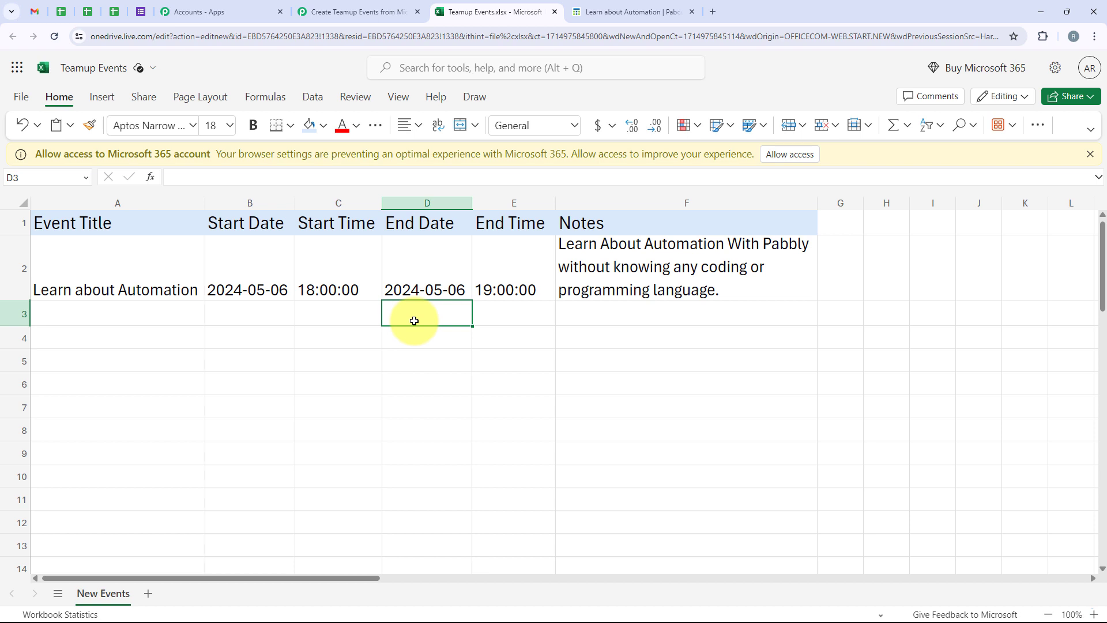
left_click_drag(161, 266, 582, 242)
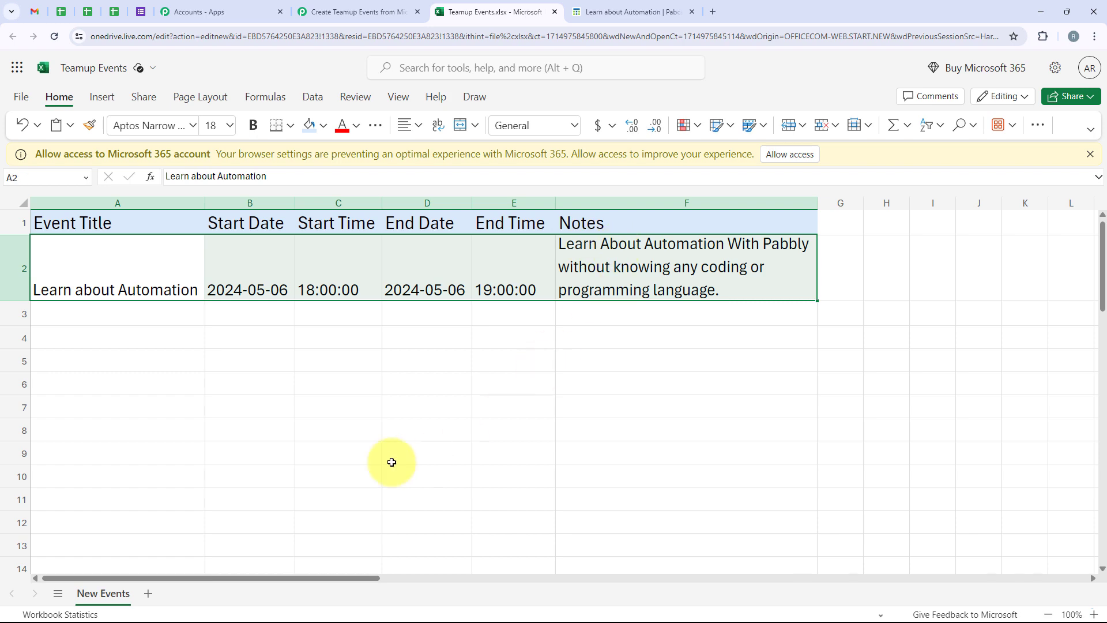
left_click(282, 410)
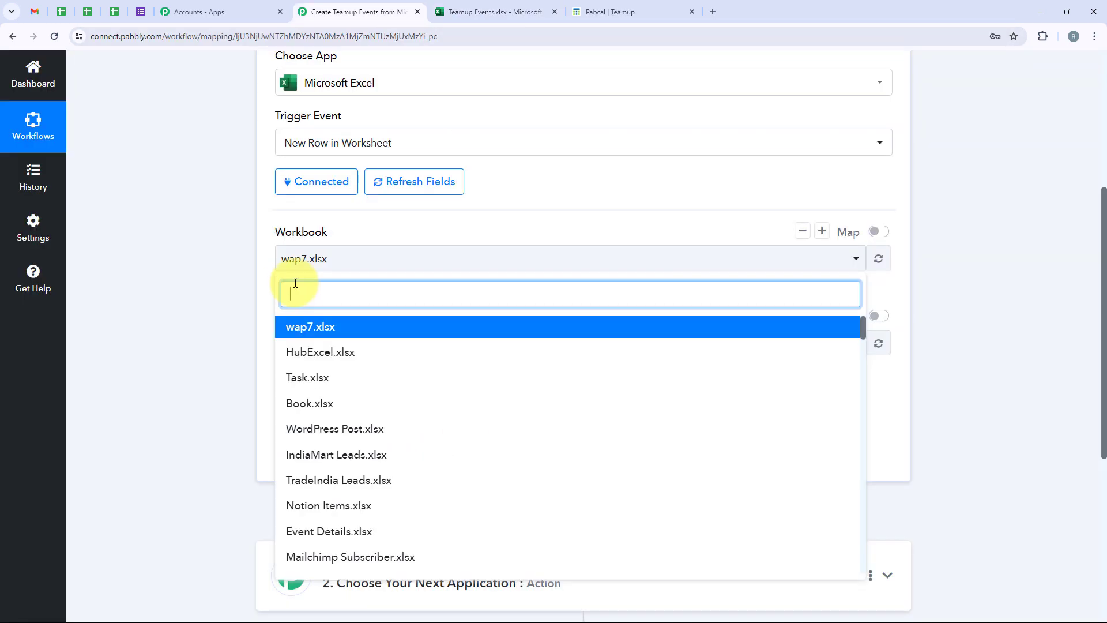
Step: Search 'team' and select the Teamup Events.xlsx workbook in the Excel trigger
left_click(320, 258)
left_click(319, 262)
type("team")
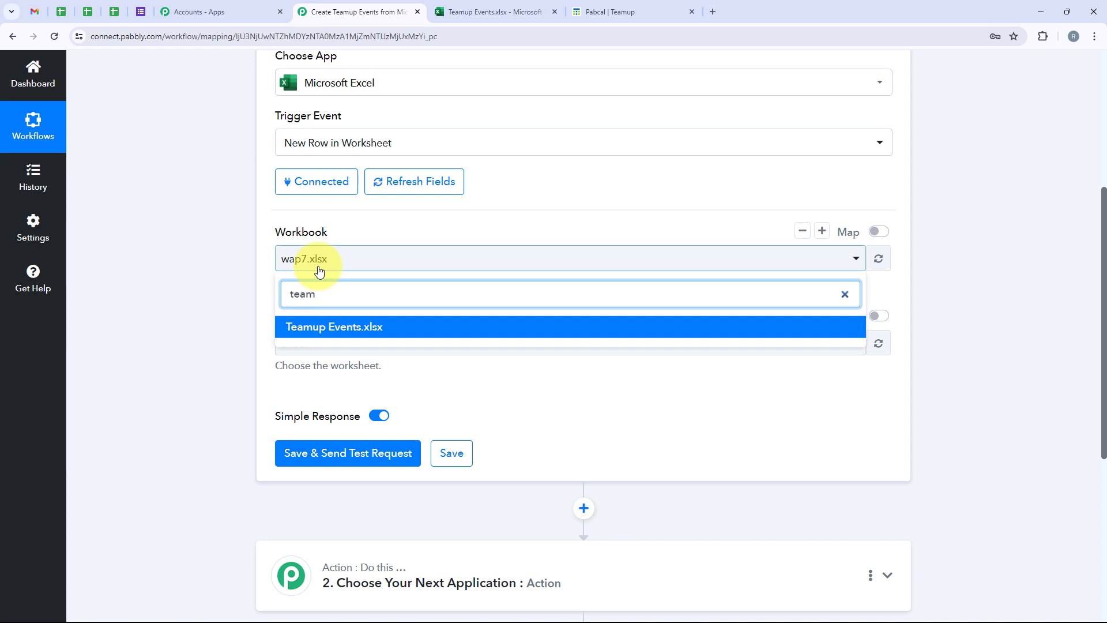
left_click(398, 326)
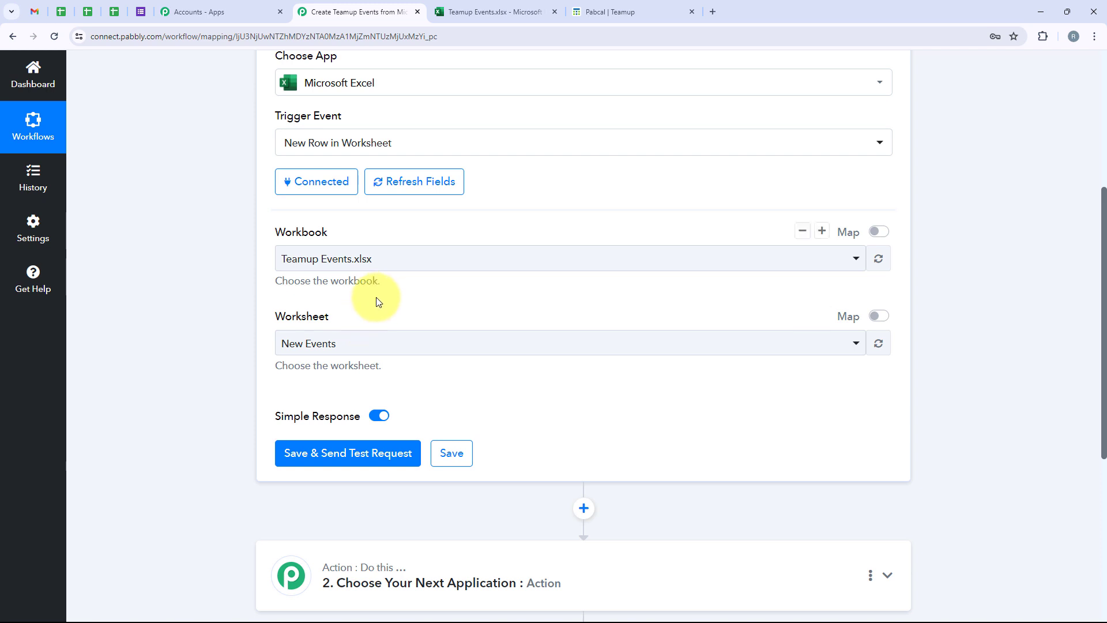
Step: Choose the New Events worksheet and save with a test request
left_click(358, 347)
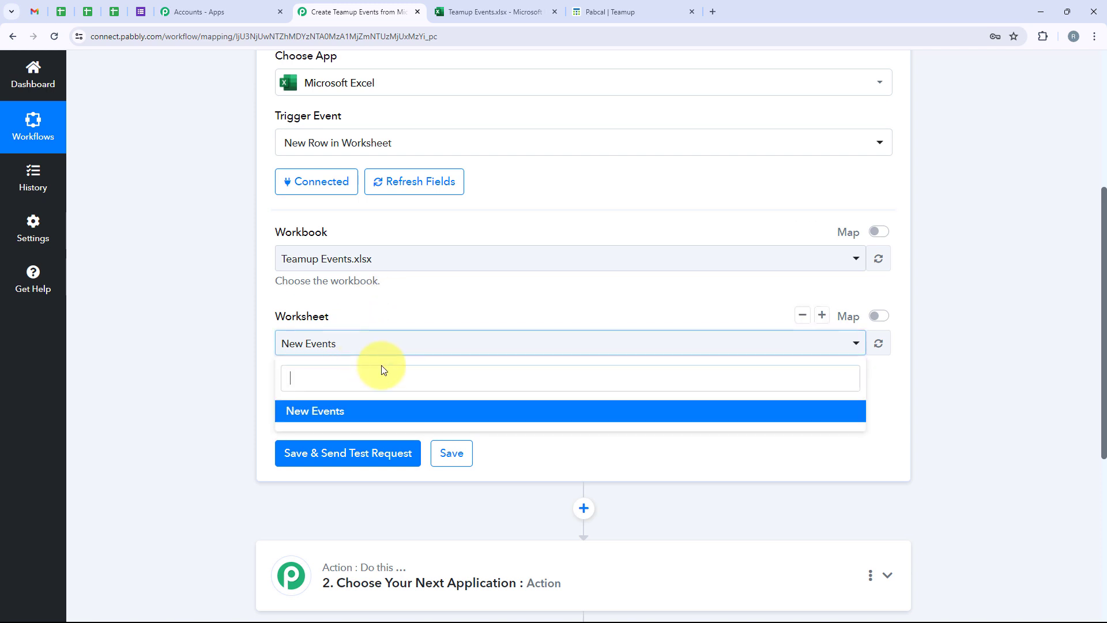
left_click(391, 413)
left_click(427, 348)
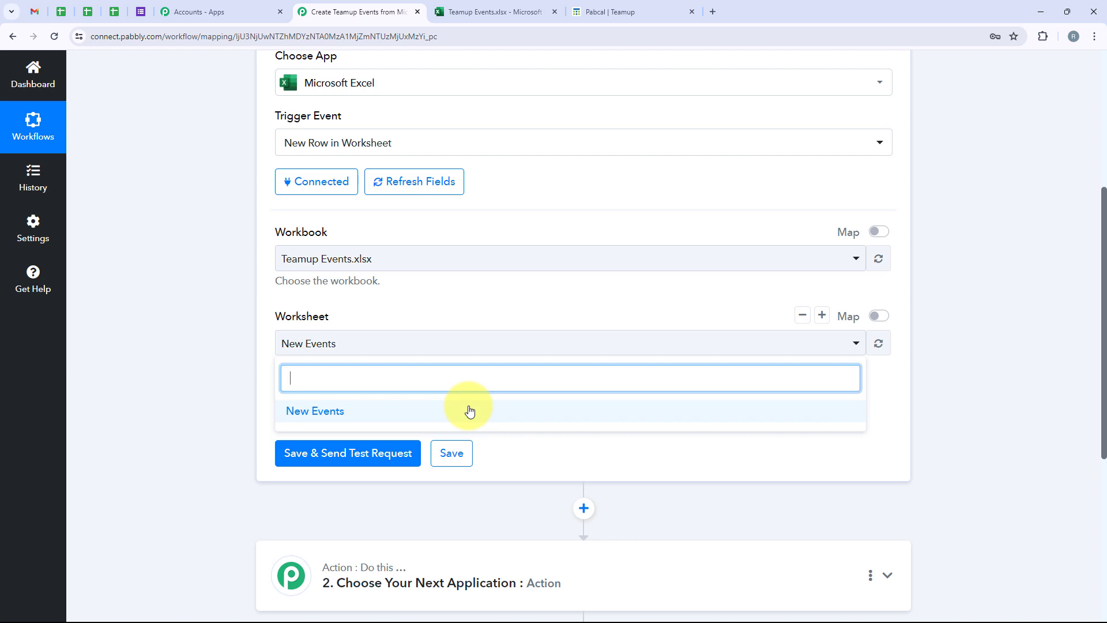
left_click(441, 344)
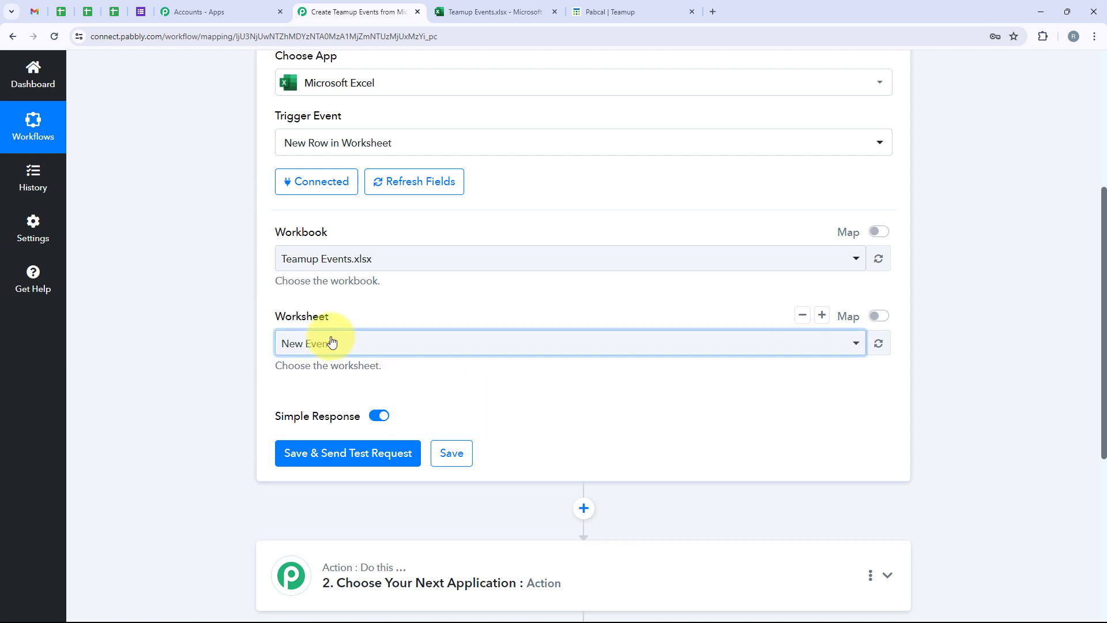
left_click(372, 452)
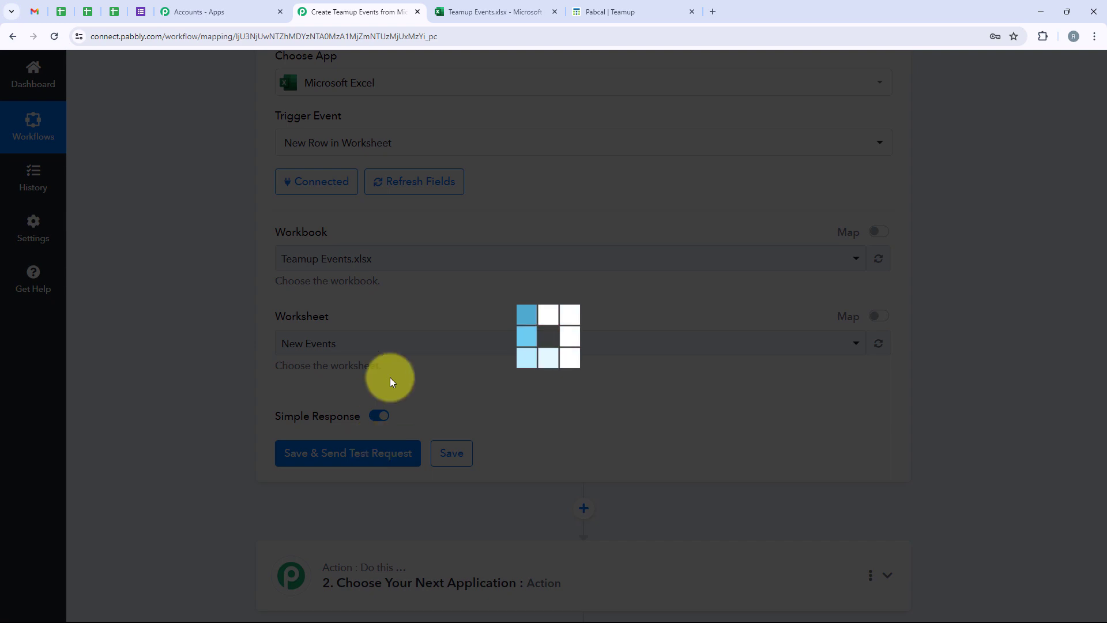
Step: Review the trigger's Response Received against the event row in the Teamup Events spreadsheet
scroll(585, 310, "down", 3)
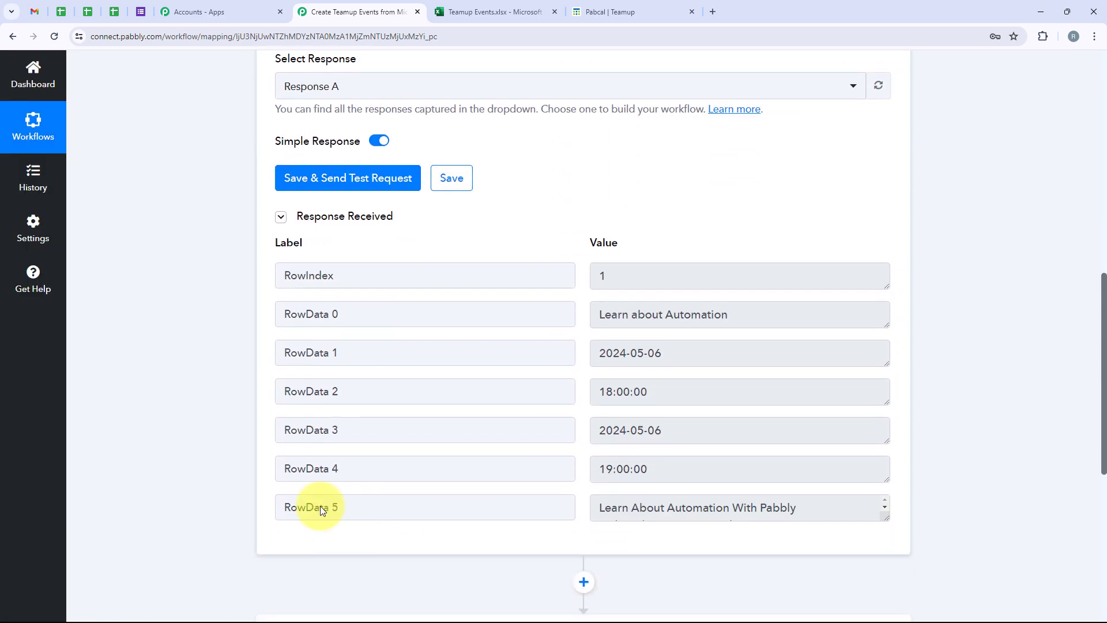
scroll(709, 365, "down", 2)
scroll(711, 362, "up", 2)
scroll(711, 362, "up", 2)
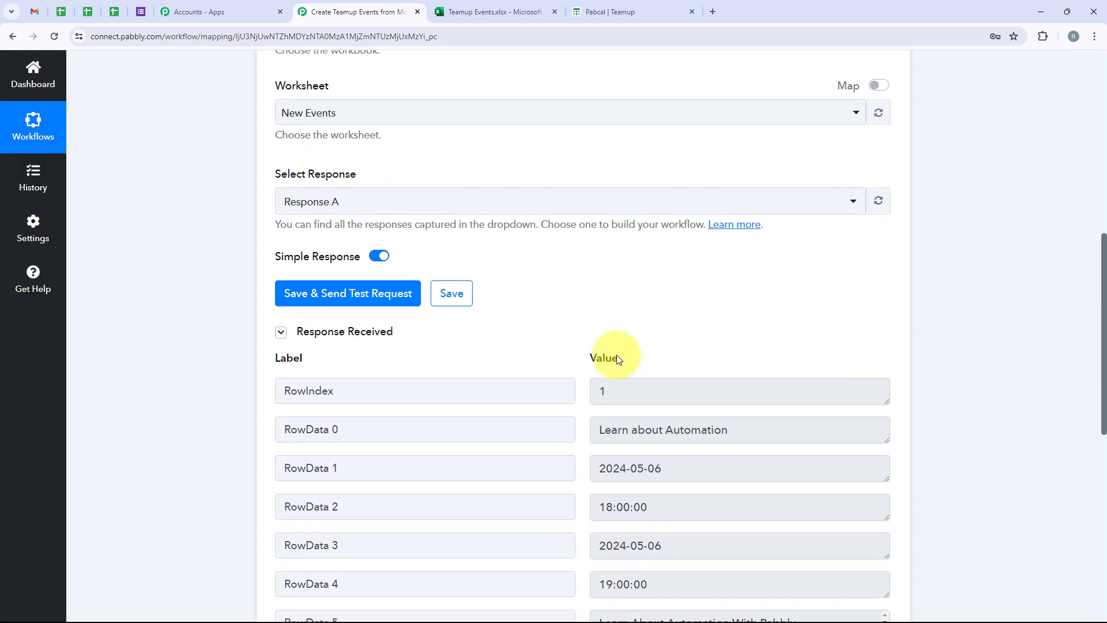
left_click(490, 12)
left_click_drag(148, 275, 650, 273)
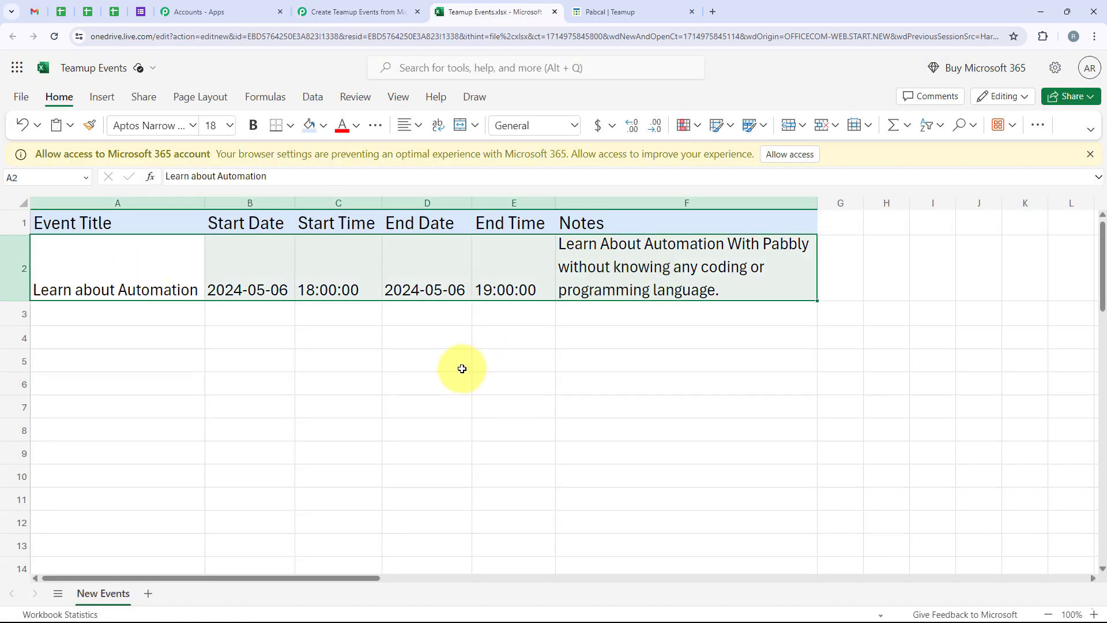
left_click(325, 11)
scroll(538, 267, "up", 8)
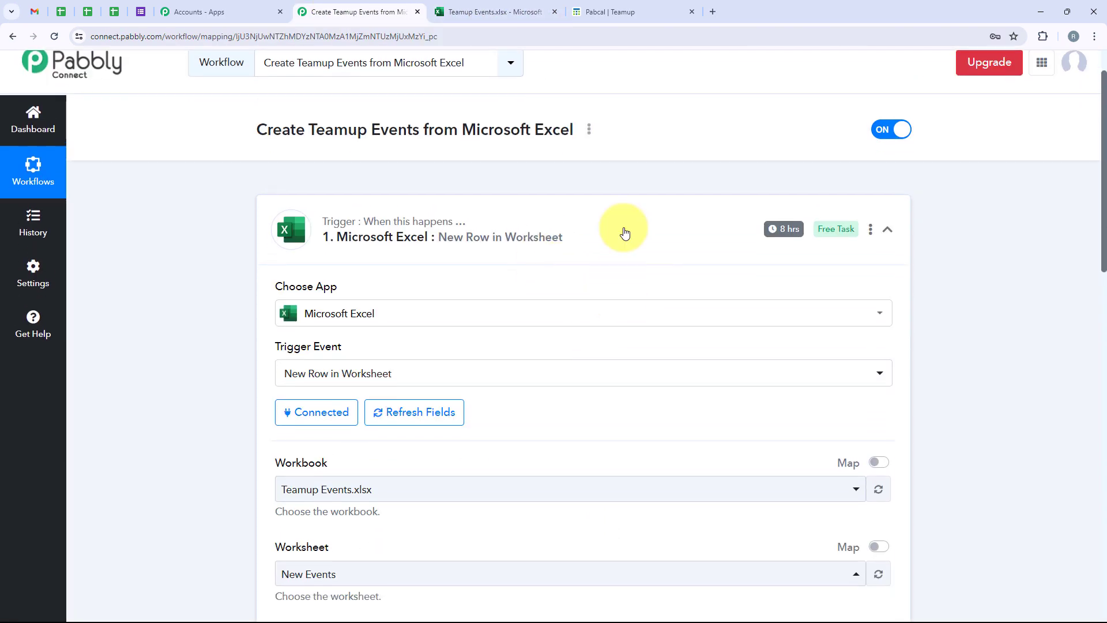
mouse_move(770, 235)
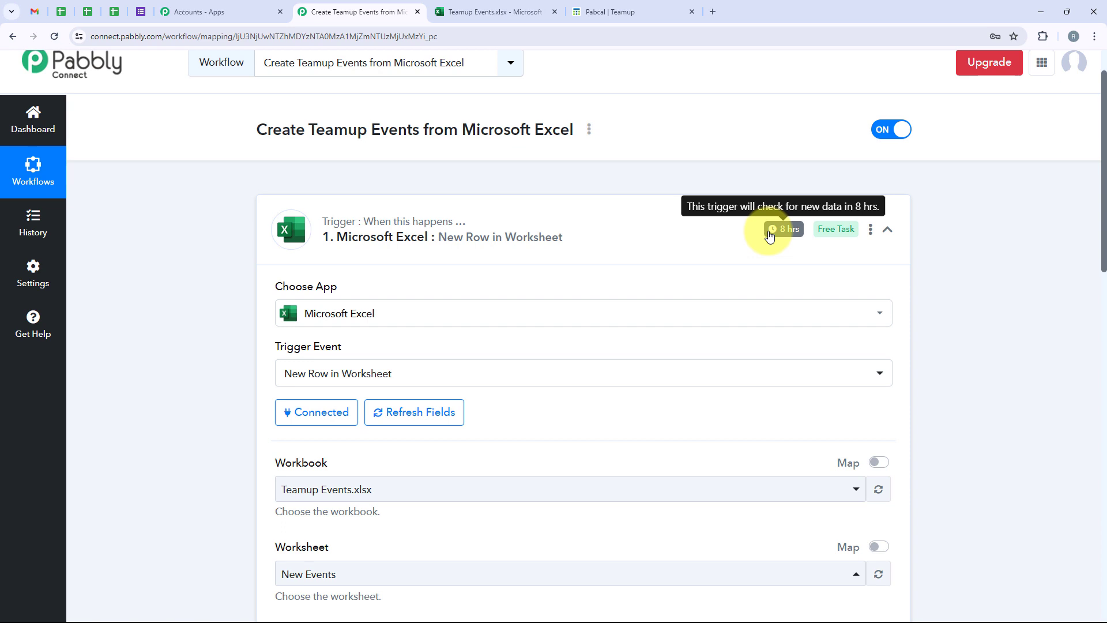
scroll(521, 376, "down", 15)
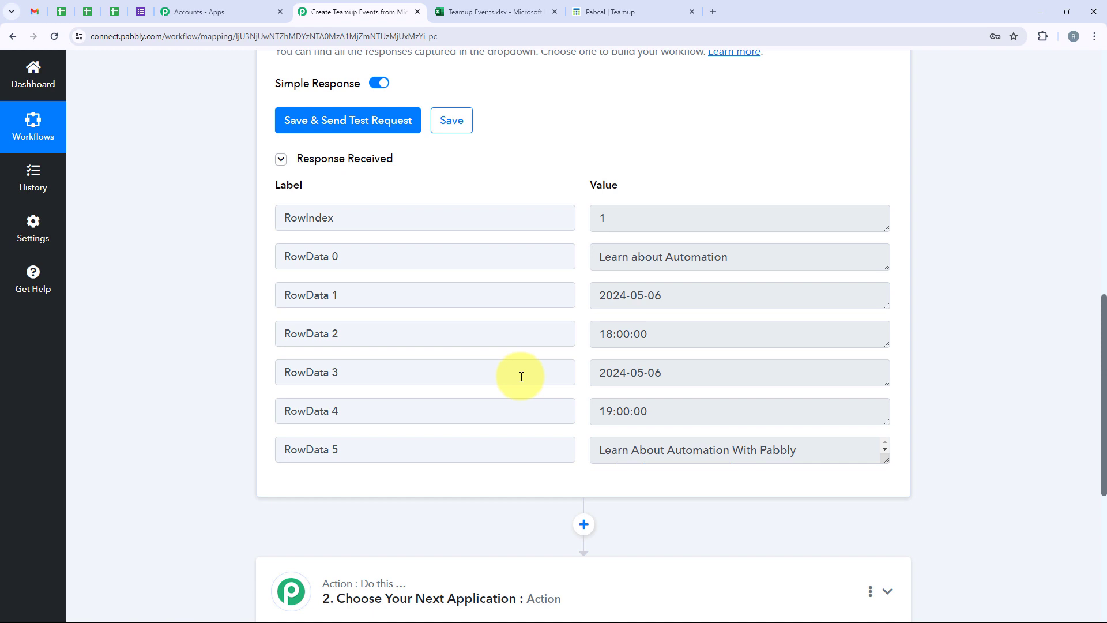
Step: Match spreadsheet row A2–F2 (Learn about Automation, 2024-05-06, 18:00–19:00) to RowData 0–5
left_click(508, 12)
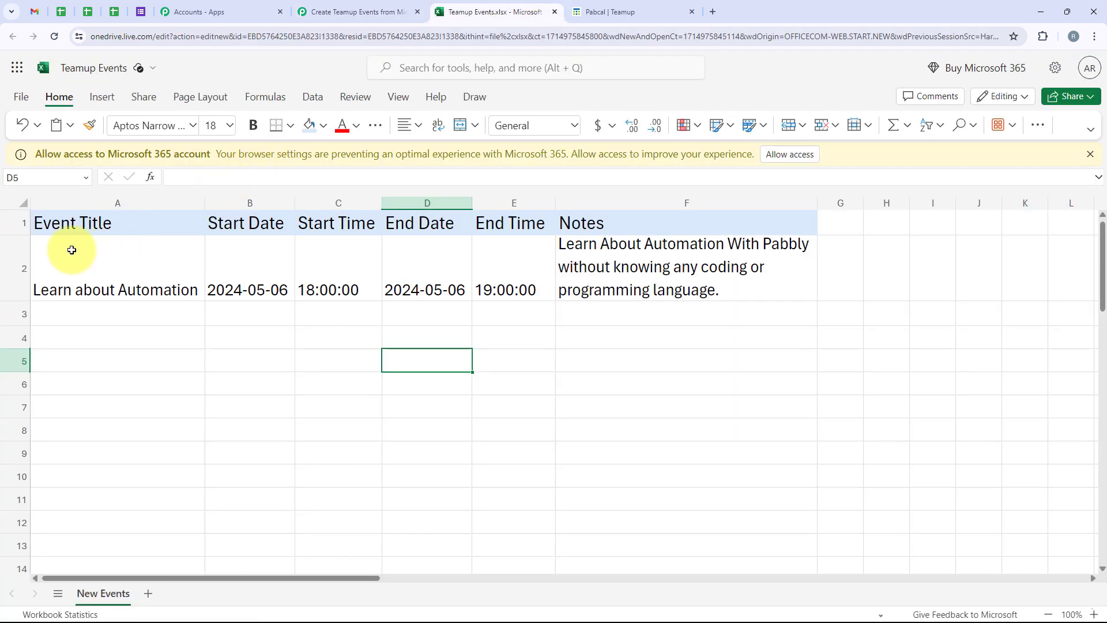
left_click(103, 259)
left_click_drag(102, 259, 601, 240)
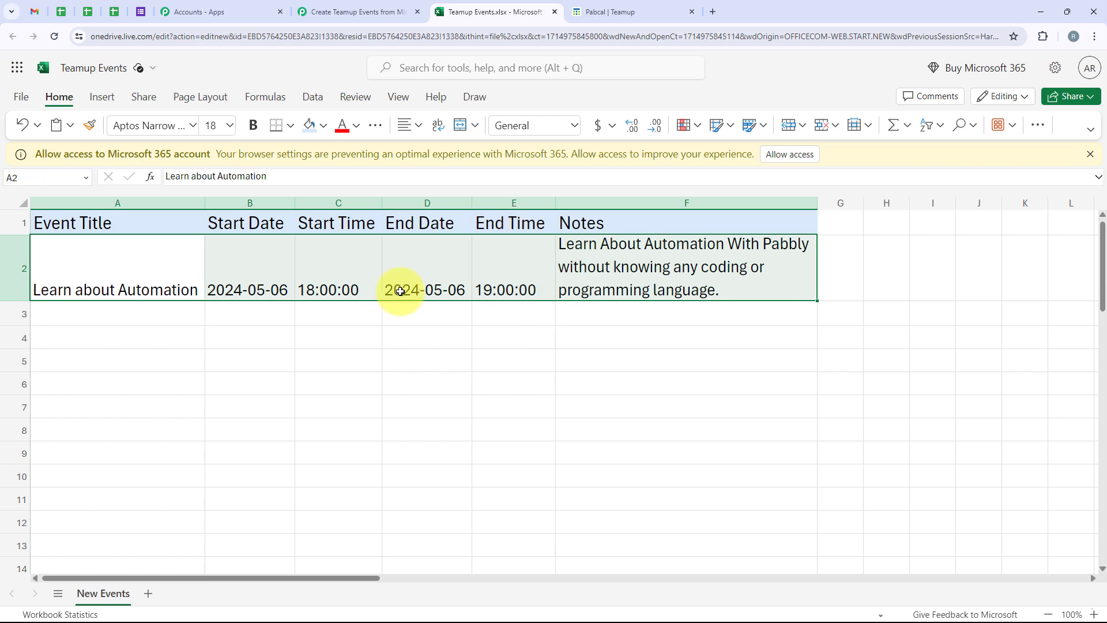
left_click(436, 314)
left_click(363, 11)
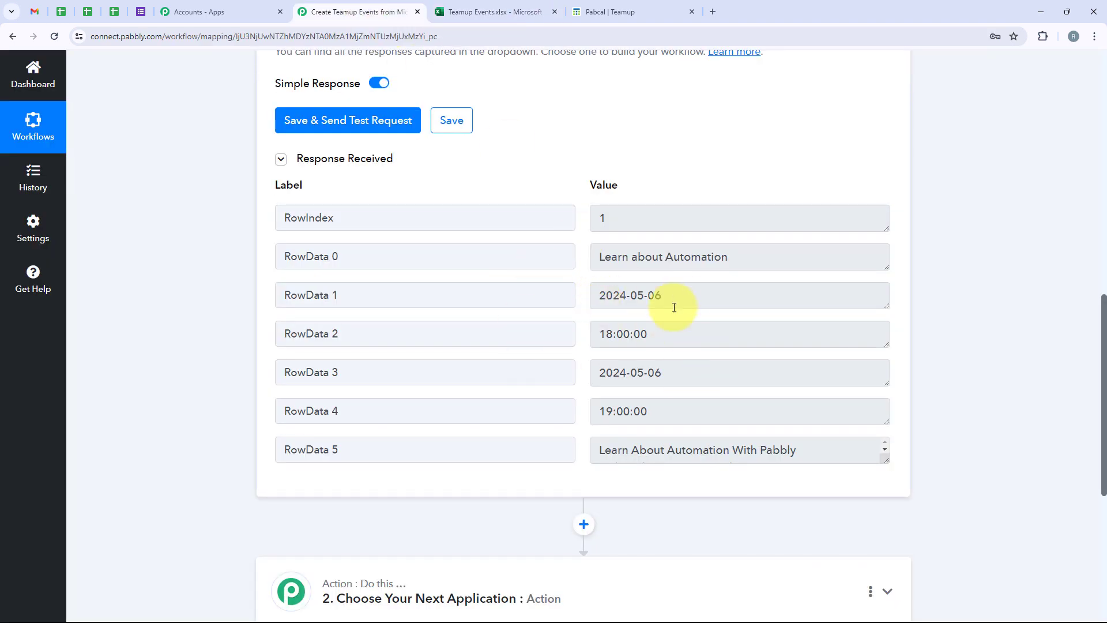
scroll(682, 325, "down", 1)
scroll(553, 257, "up", 3)
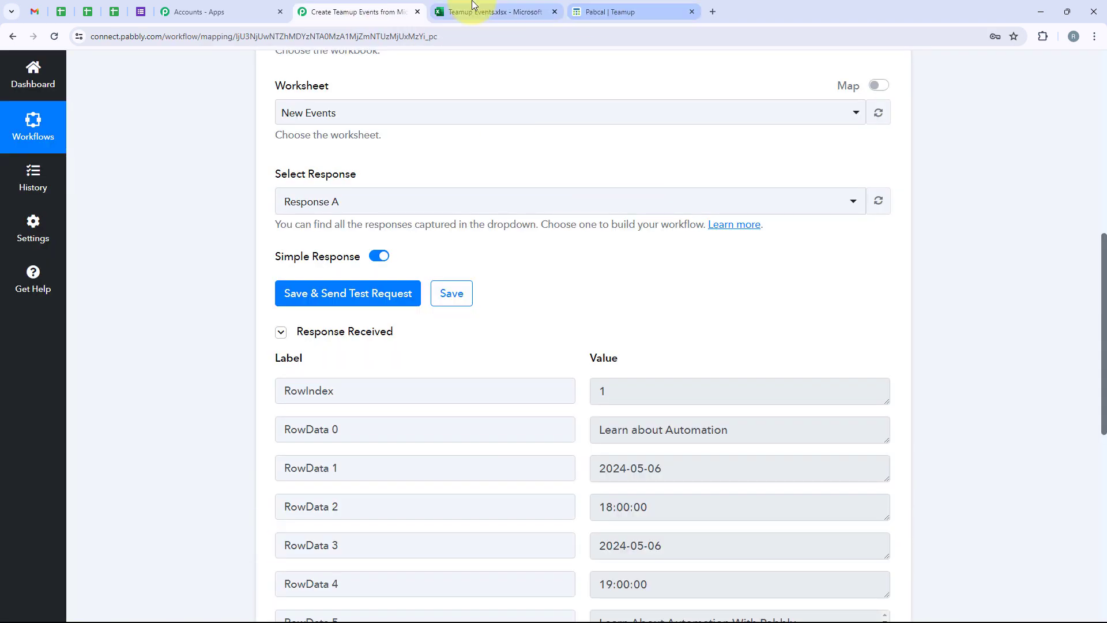
left_click(496, 11)
left_click_drag(134, 312, 623, 309)
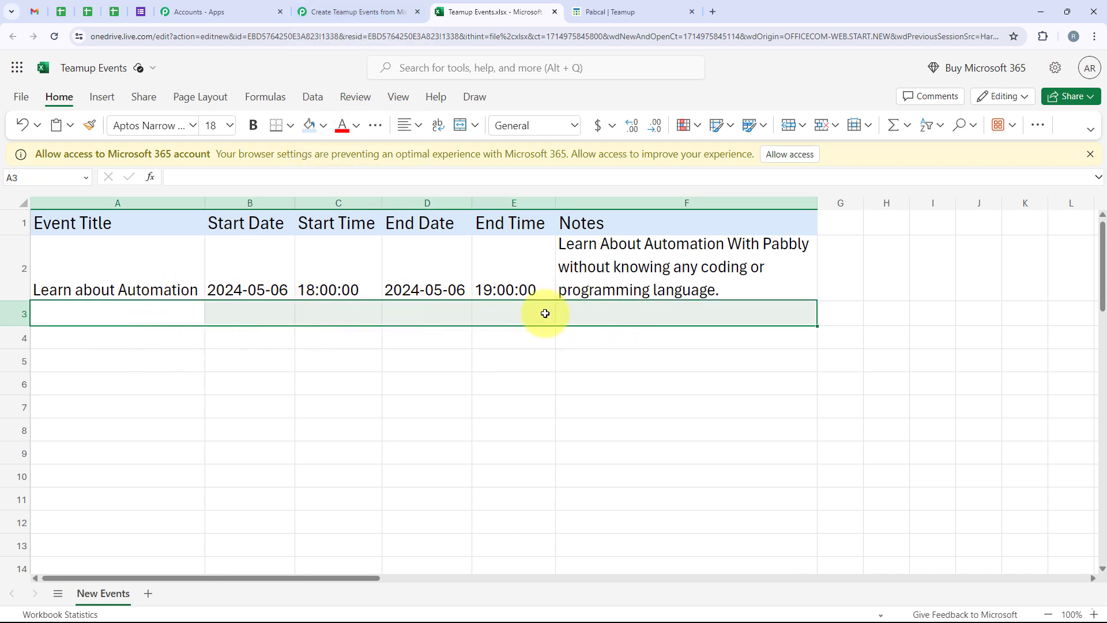
left_click(369, 11)
scroll(496, 362, "down", 3)
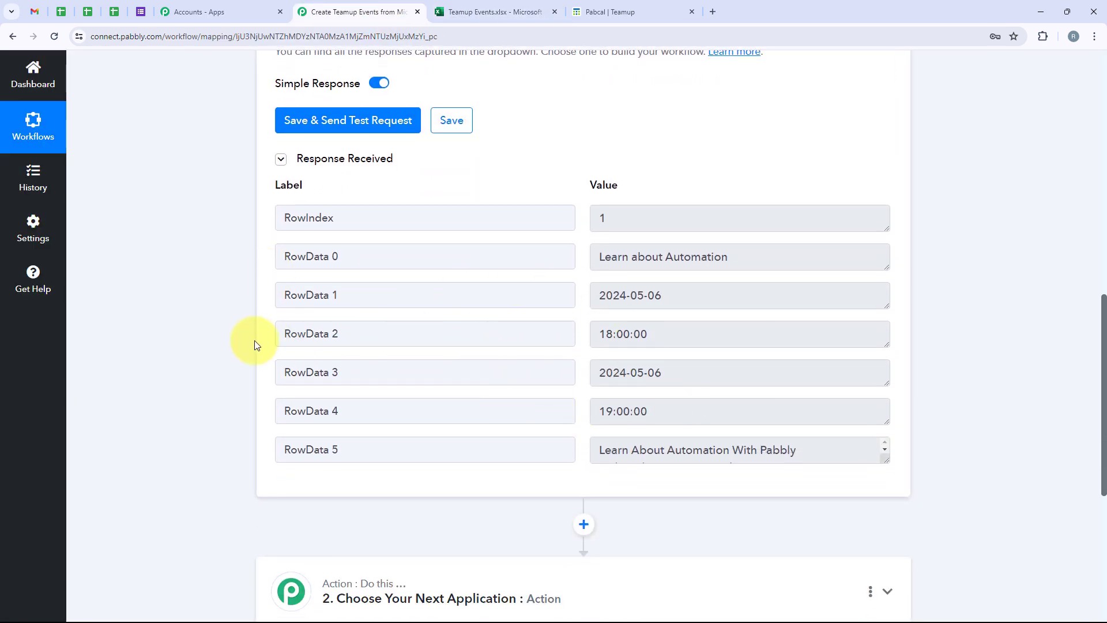
scroll(279, 349, "down", 4)
Step: Search 'Team' and pick TeamUp as the action app
left_click(394, 353)
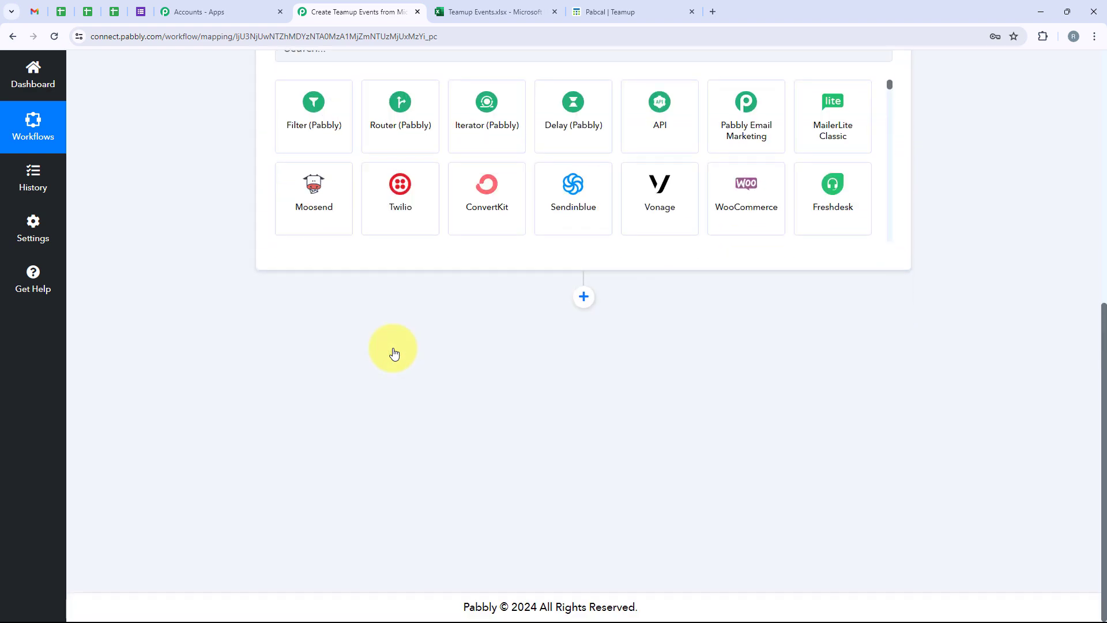
left_click(382, 295)
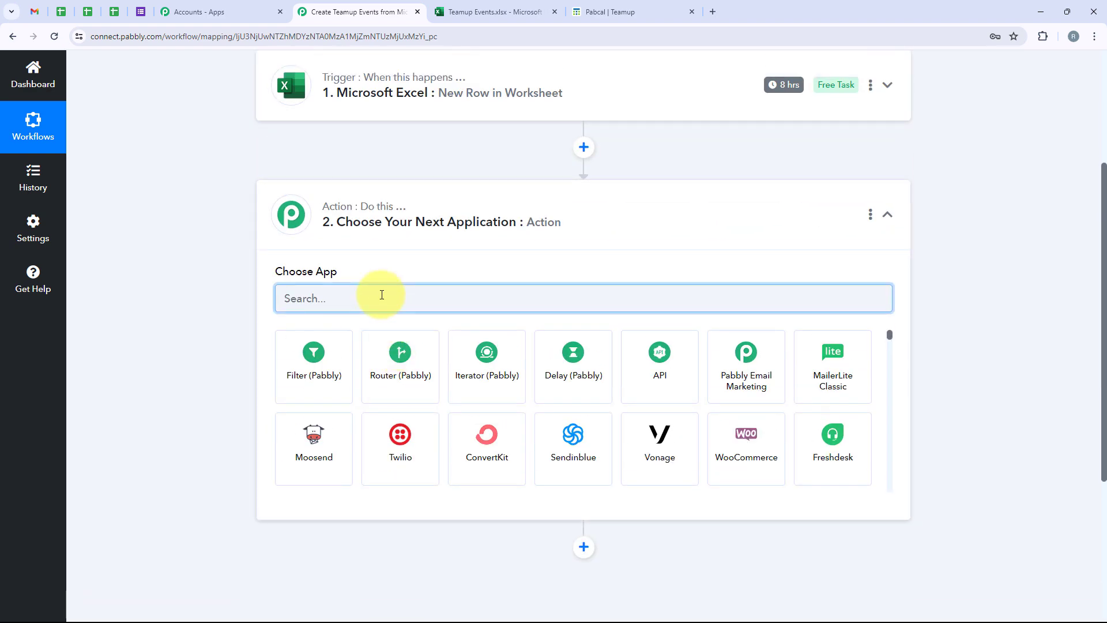
type("TeamUp")
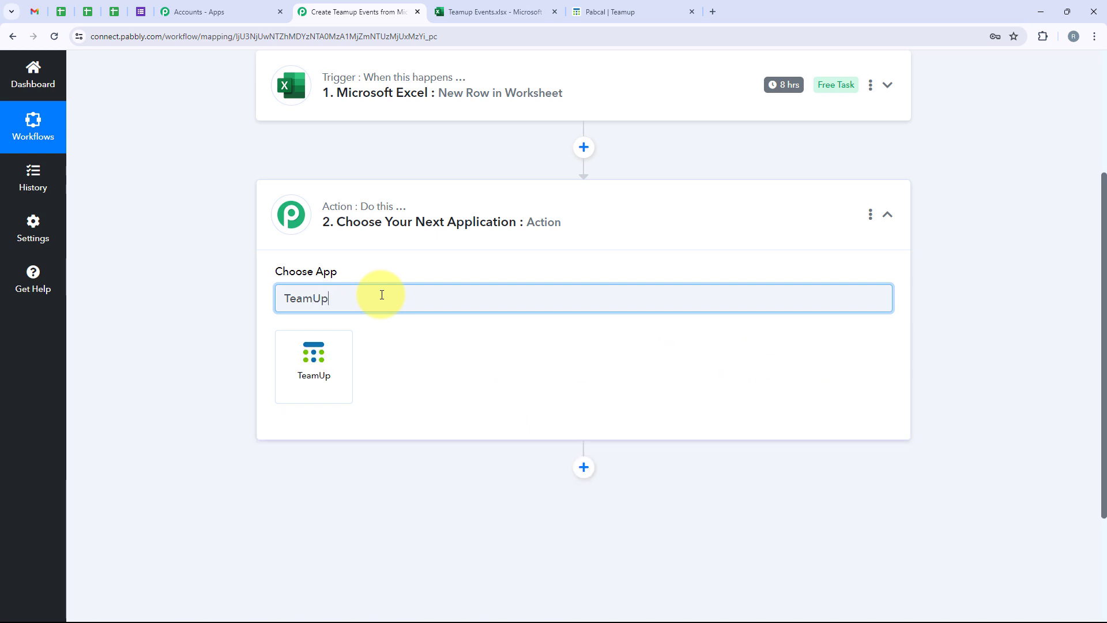
left_click_drag(382, 294, 276, 302)
left_click(224, 329)
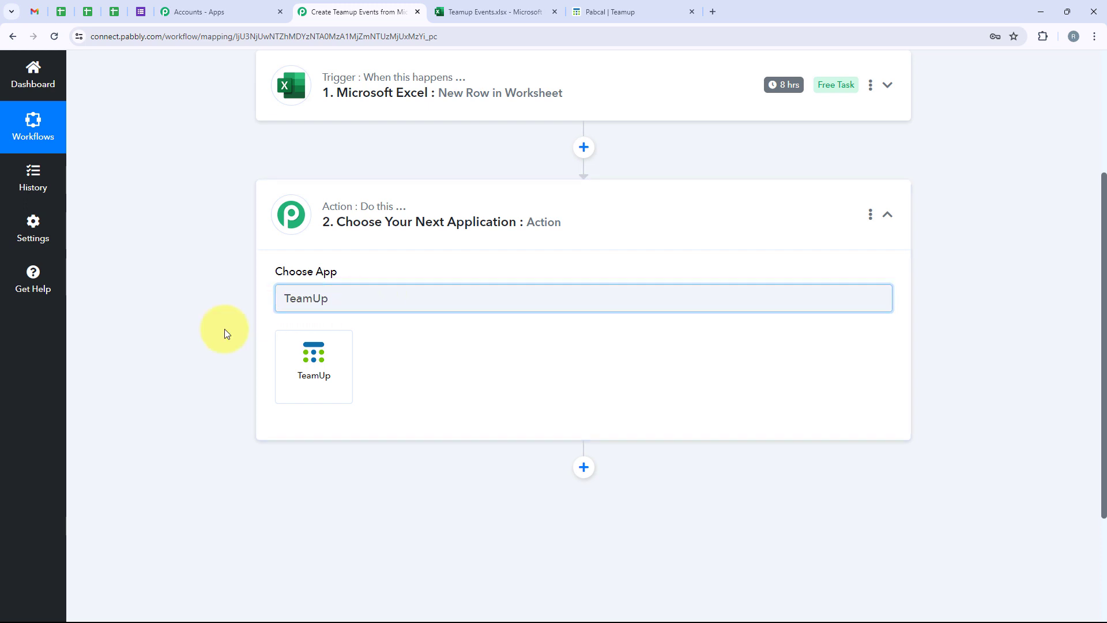
left_click(342, 344)
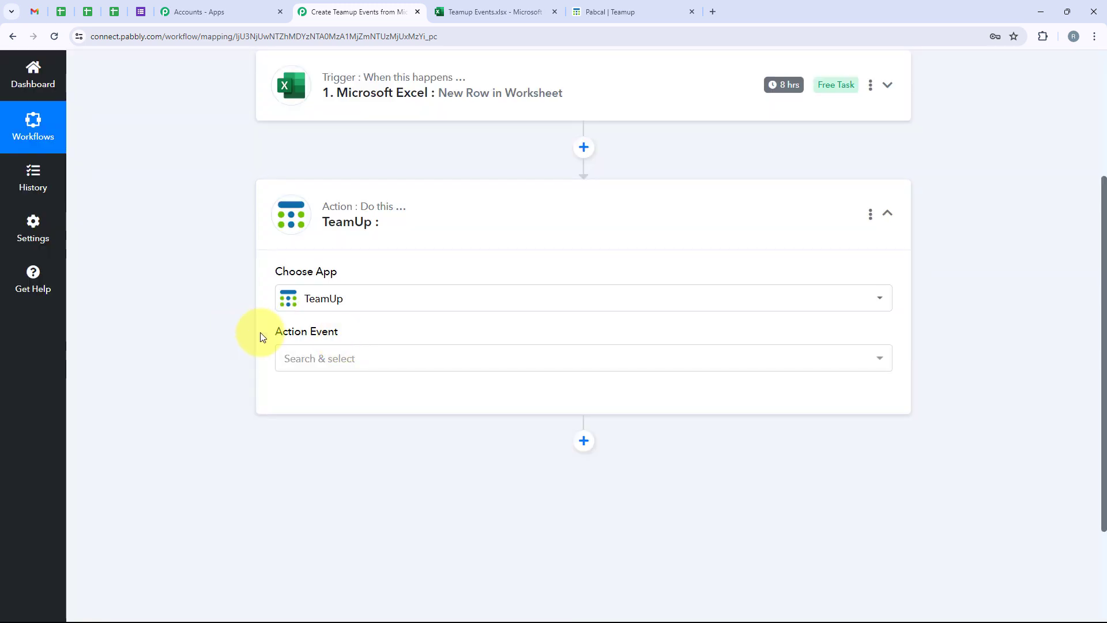
Step: Set the TeamUp action event to Create an Event and start the account connection
left_click_drag(263, 336, 390, 352)
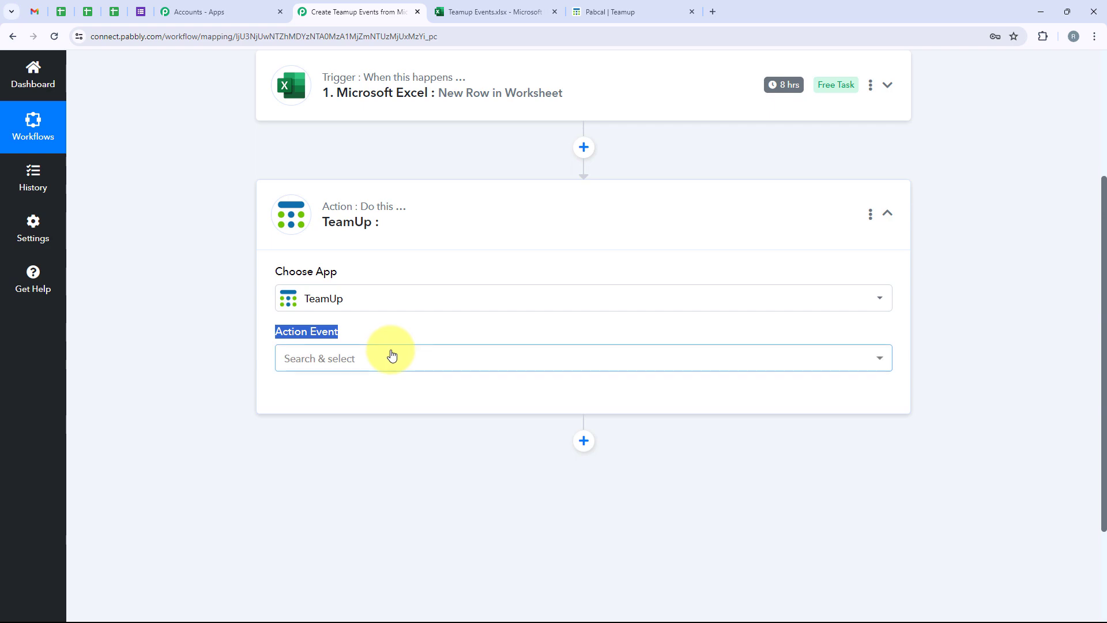
left_click(391, 353)
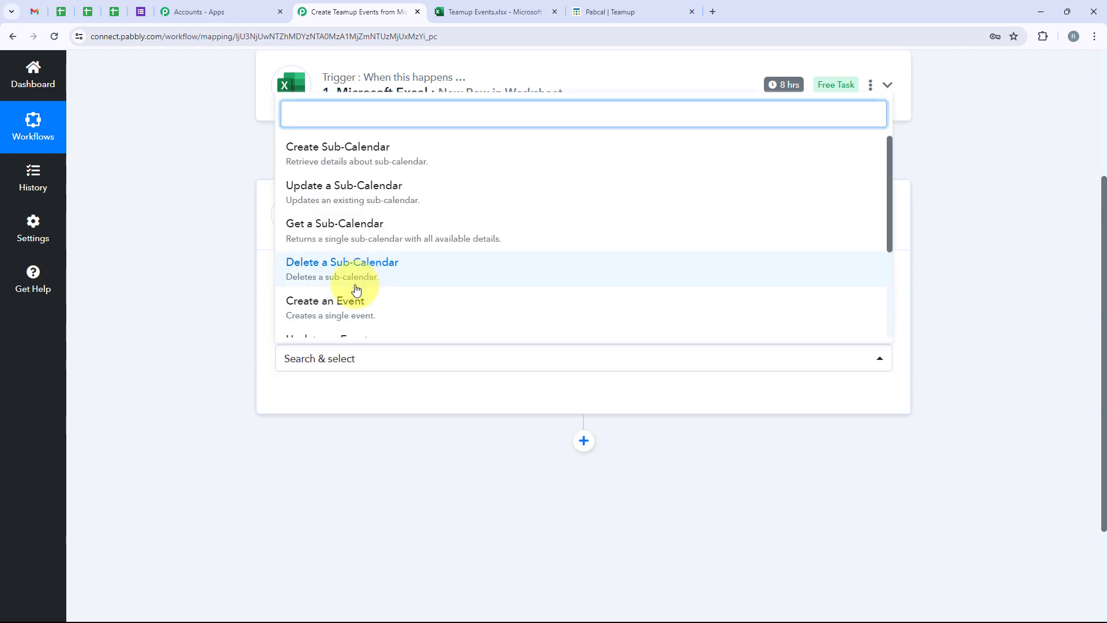
left_click(413, 304)
left_click(302, 398)
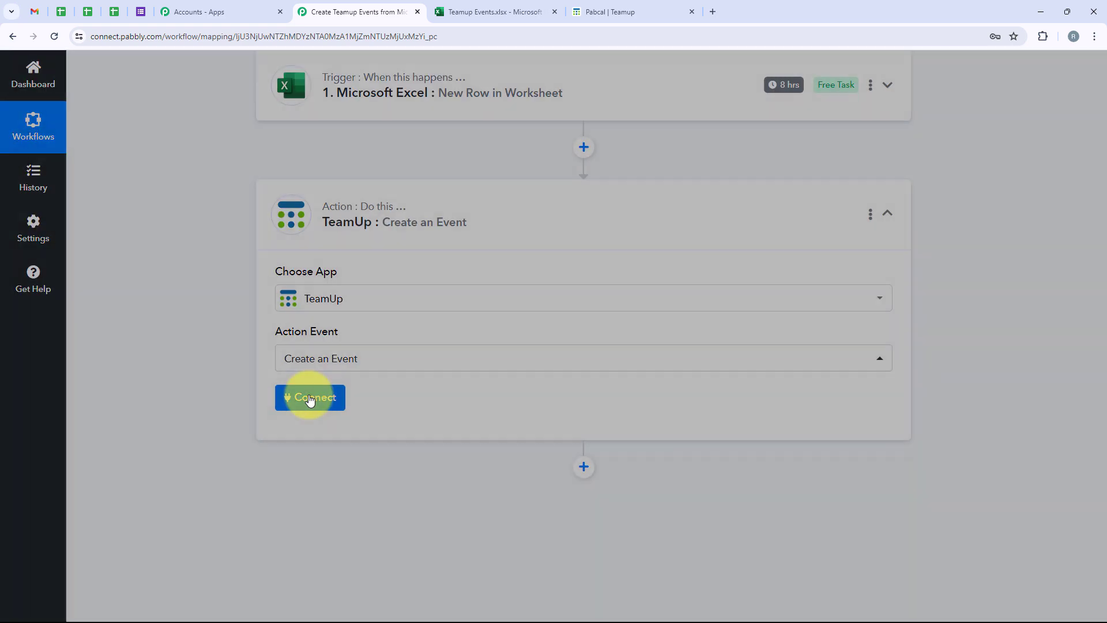
Step: Choose Add New Connection for the TeamUp account
left_click_drag(634, 199, 535, 198)
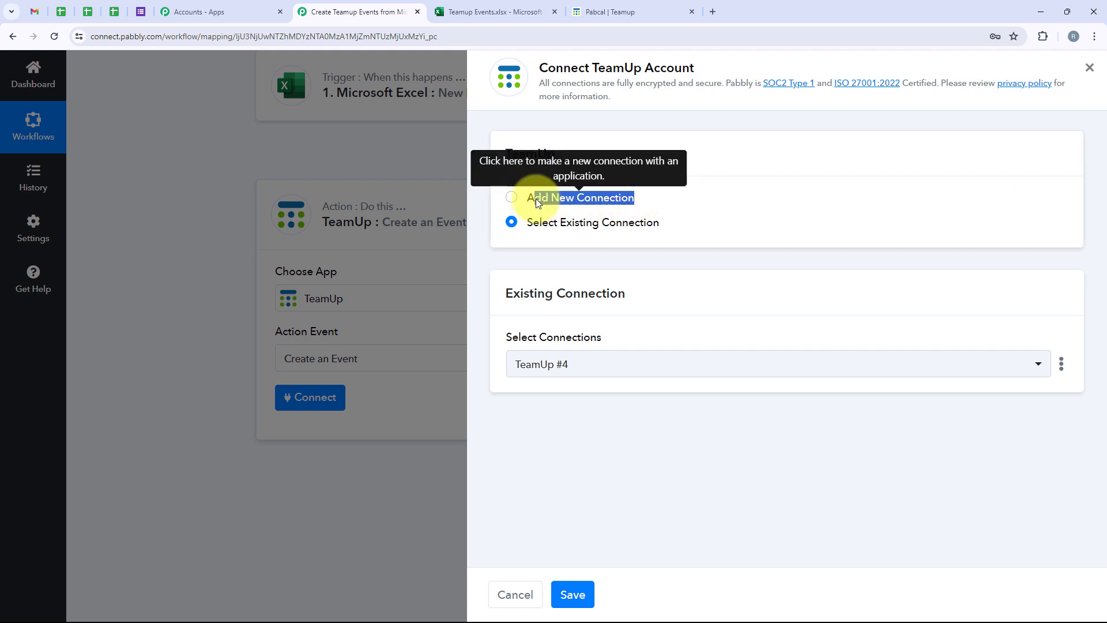
left_click_drag(663, 226, 525, 227)
left_click(711, 232)
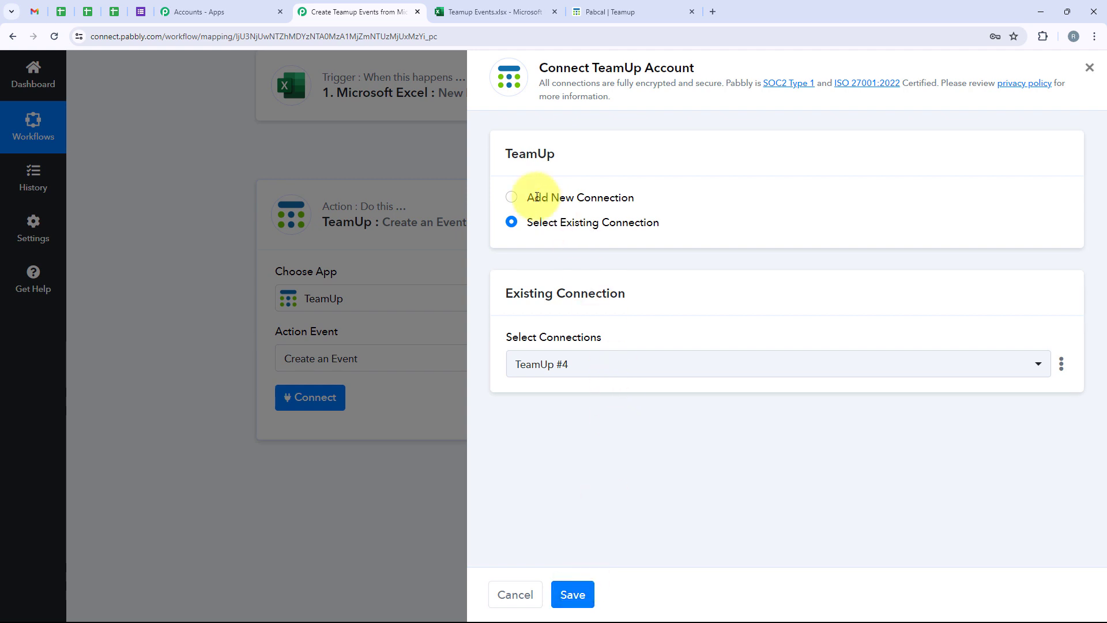
left_click(513, 197)
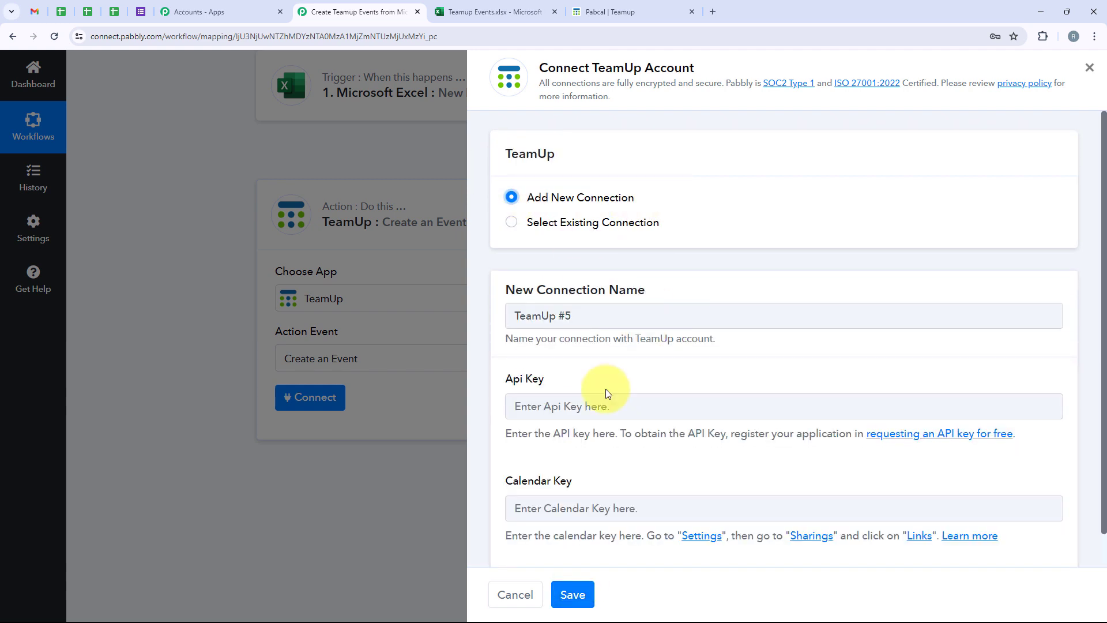
Step: Paste the TeamUp API key into the Api Key field of connection TeamUp #6
scroll(605, 389, "down", 1)
left_click_drag(569, 348, 513, 346)
left_click_drag(577, 443, 505, 442)
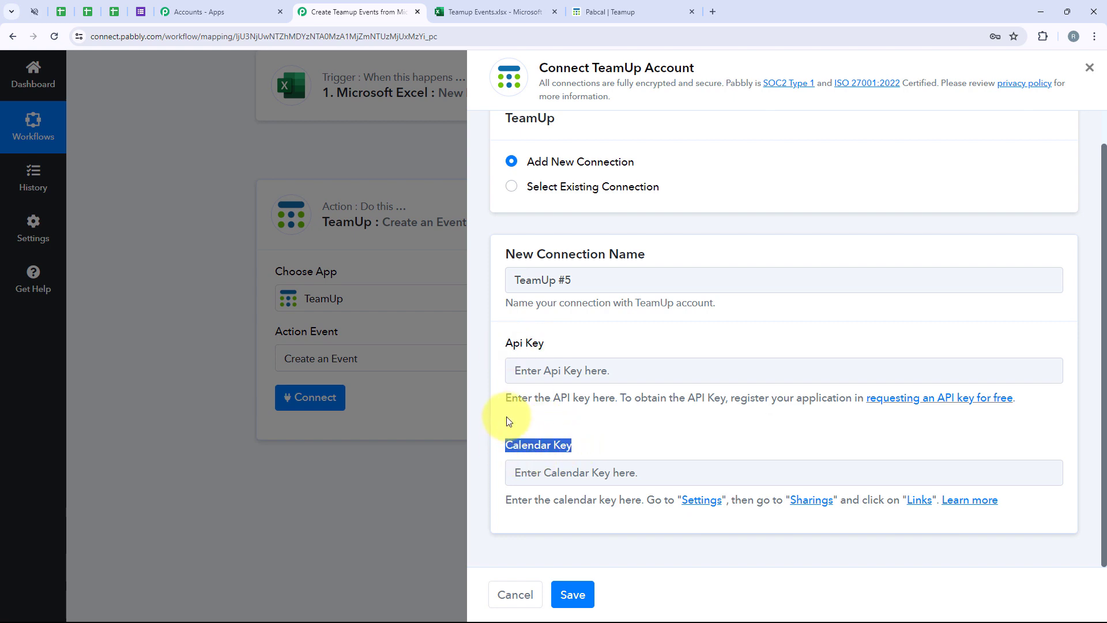
left_click_drag(506, 396, 868, 400)
left_click(1010, 402)
left_click(780, 374)
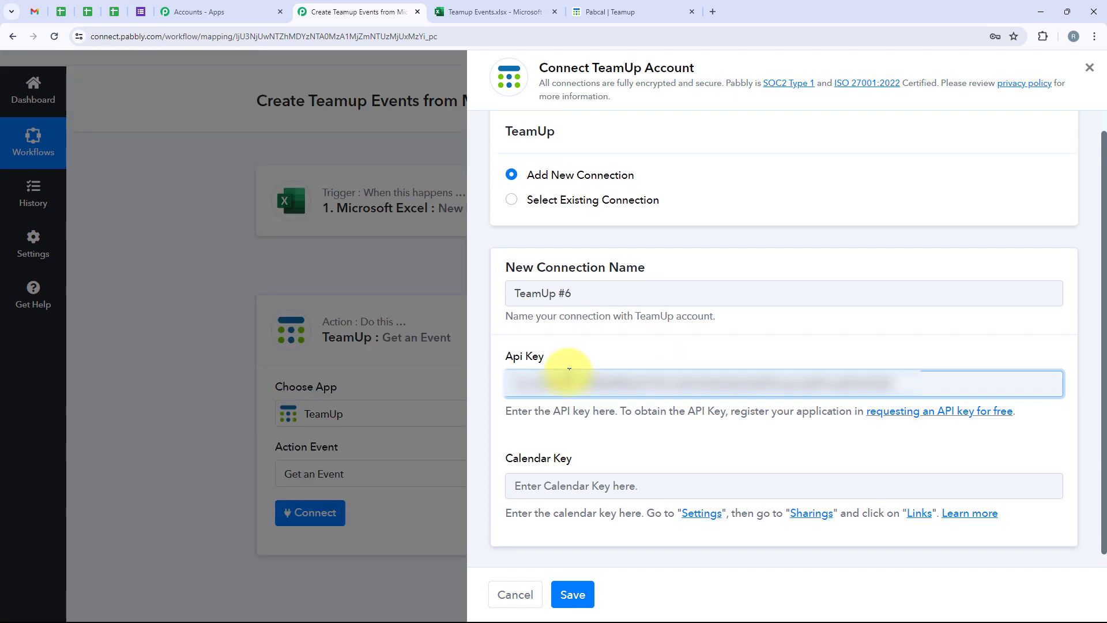
left_click_drag(572, 445, 531, 444)
left_click(639, 340)
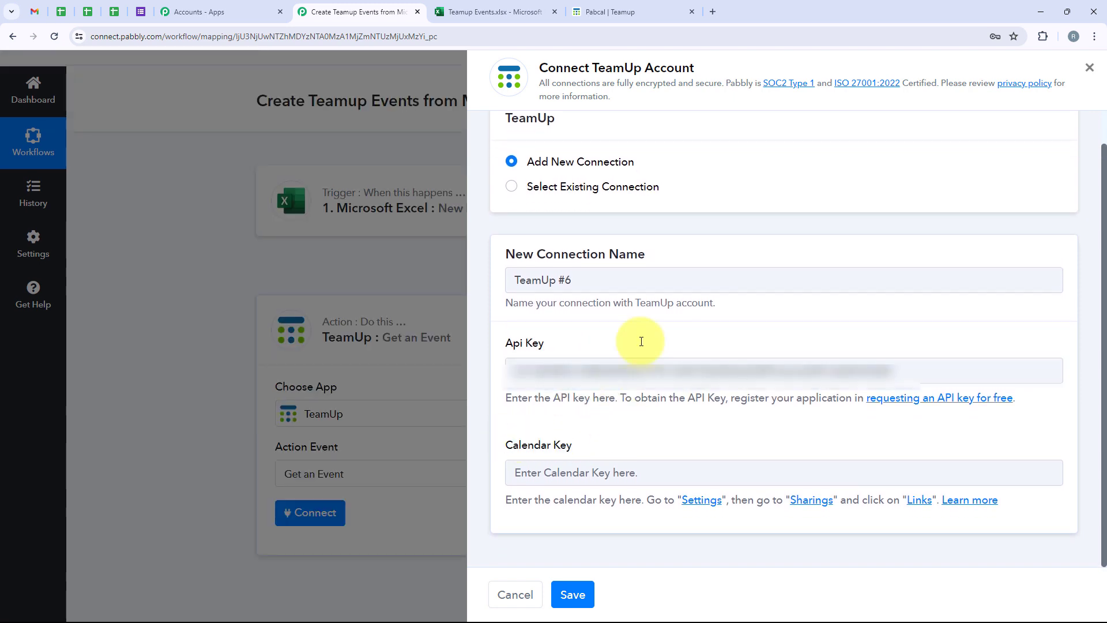
left_click(642, 12)
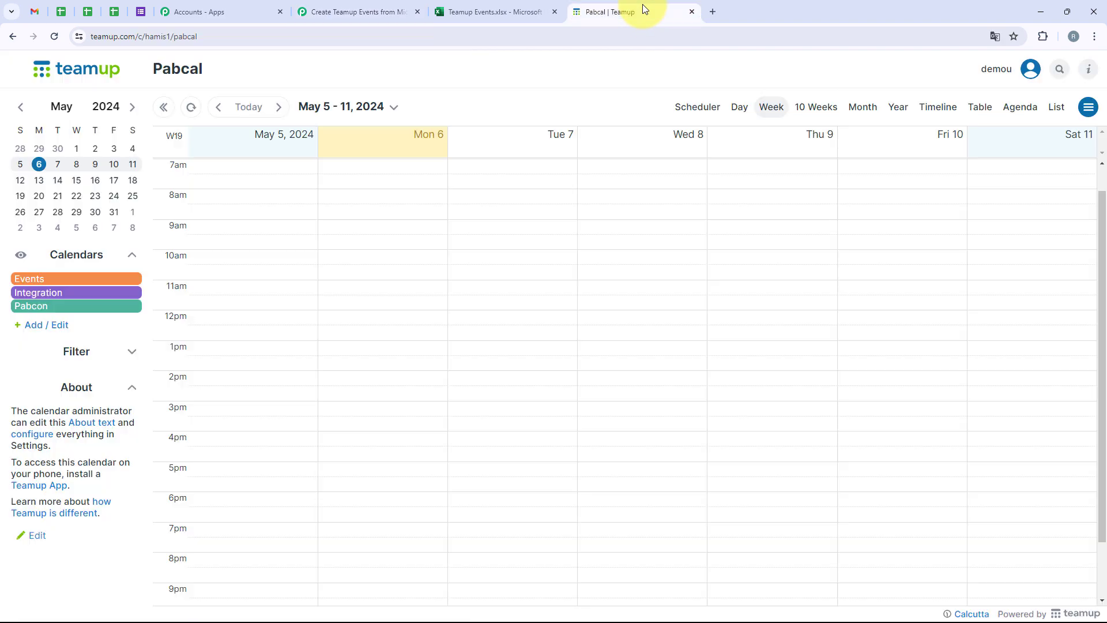
Step: In Teamup Settings > Sharing, create a new link named 'TeamUp Events'
left_click(1088, 107)
left_click(1024, 142)
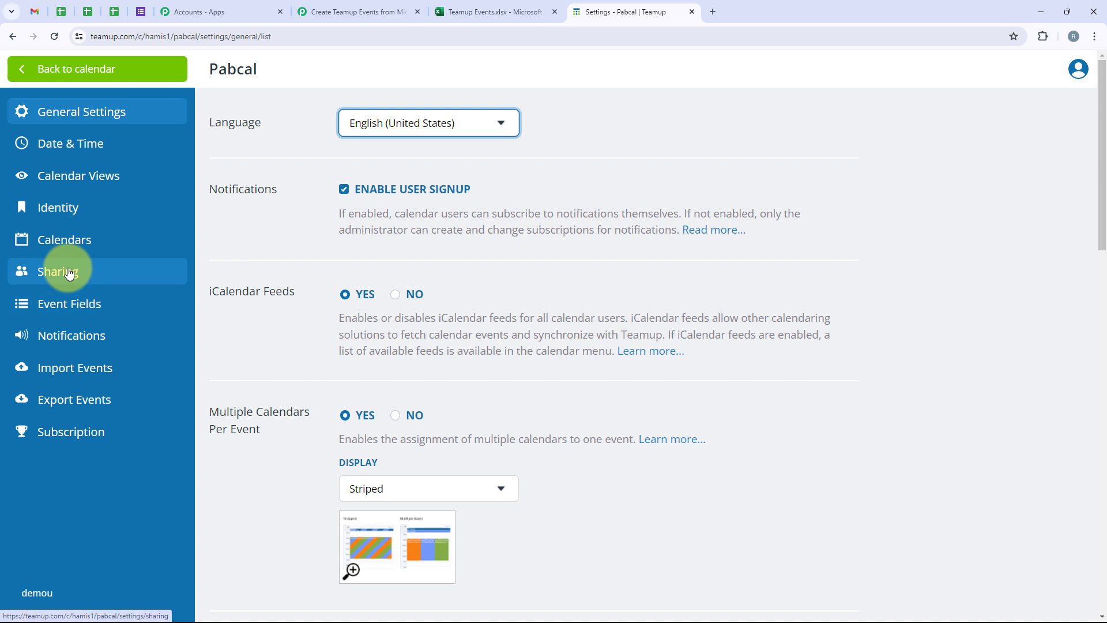
left_click(91, 277)
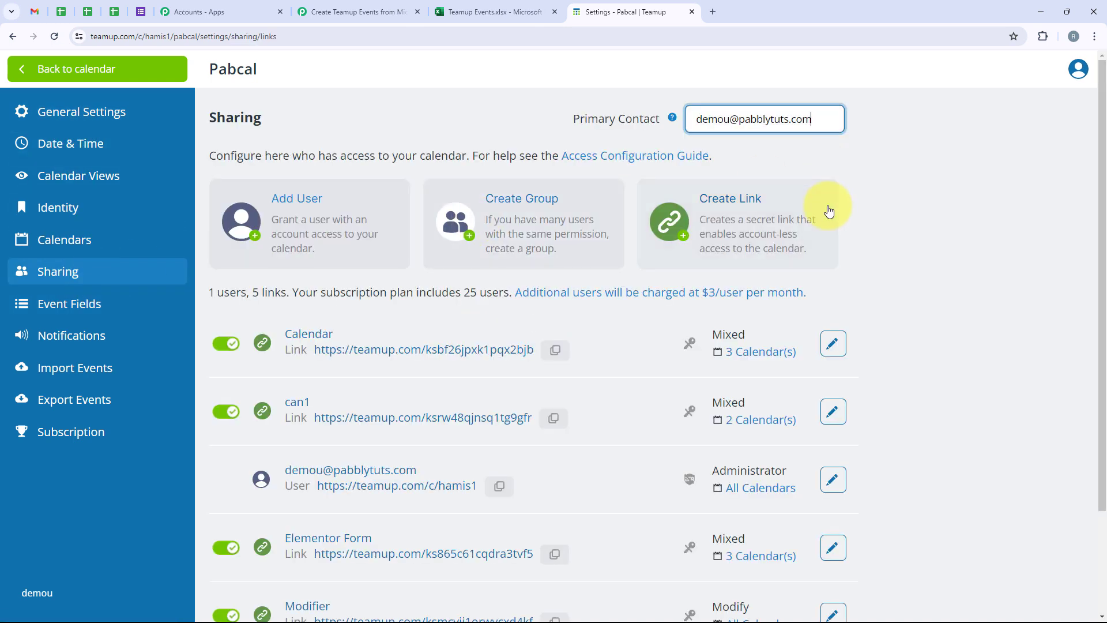
left_click(703, 214)
left_click_drag(208, 195, 457, 183)
left_click(466, 178)
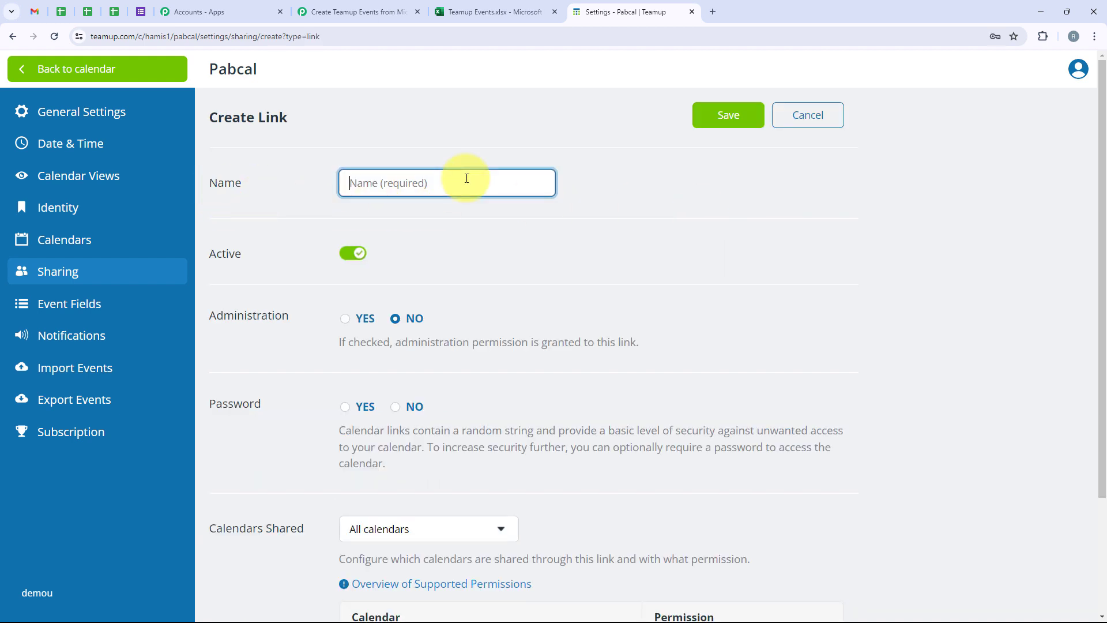
type("TeamUp Events")
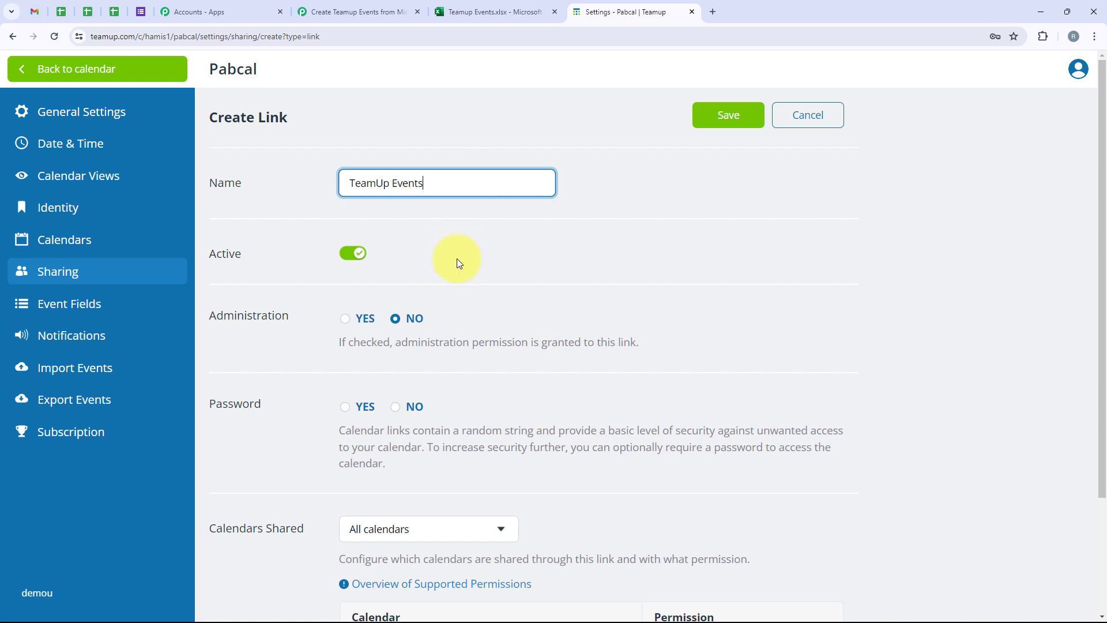
Step: Limit the link to Selected calendars
scroll(457, 258, "down", 3)
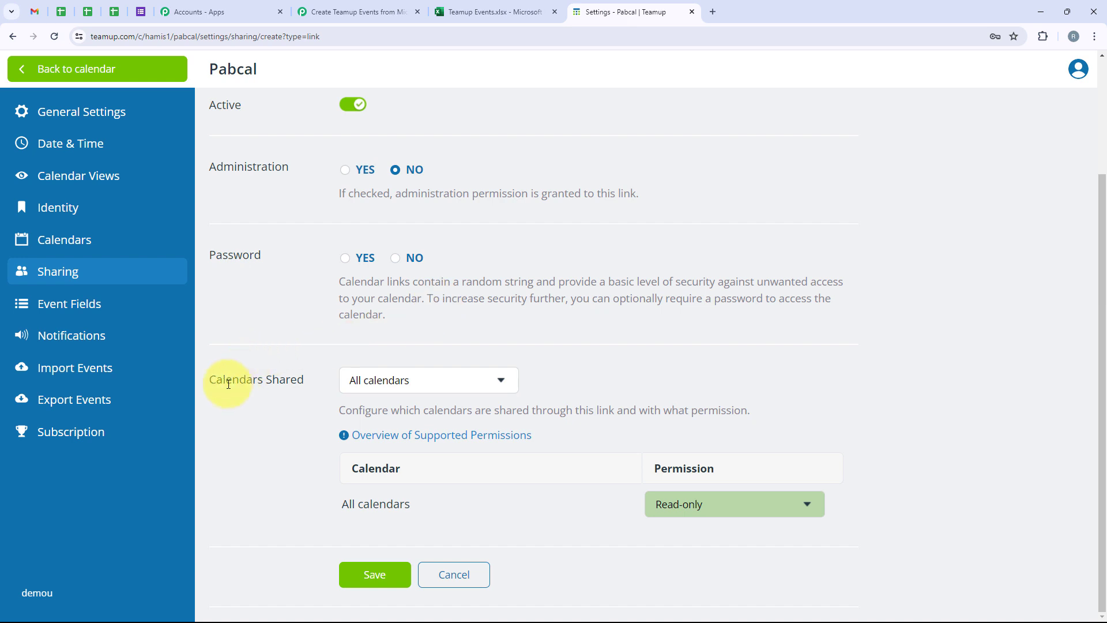
left_click_drag(210, 385, 296, 378)
left_click(351, 384)
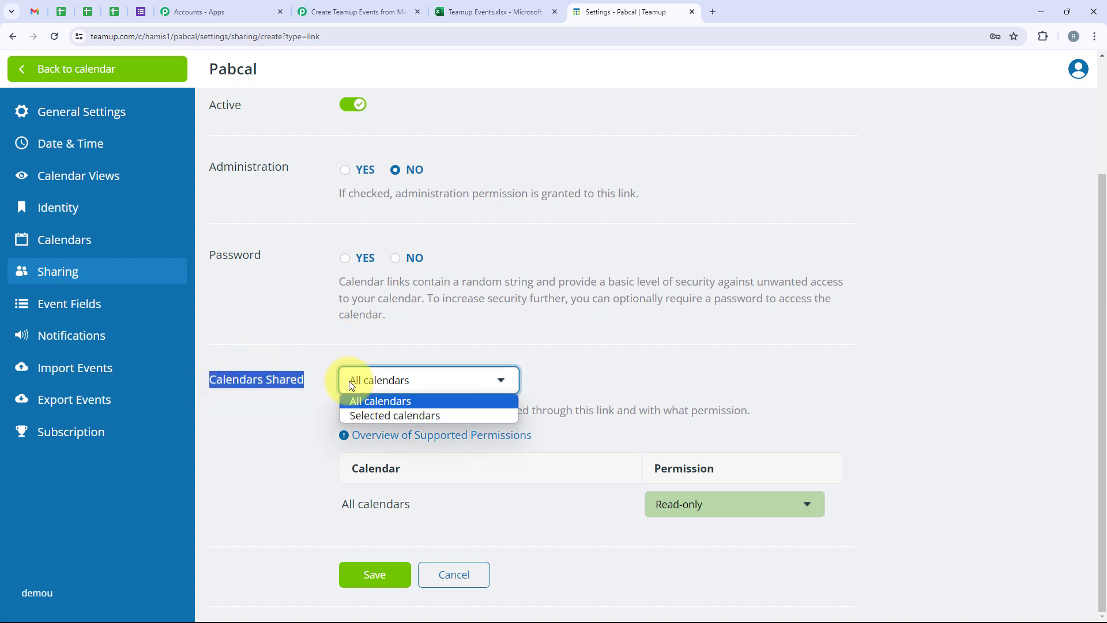
left_click(378, 415)
scroll(545, 264, "down", 3)
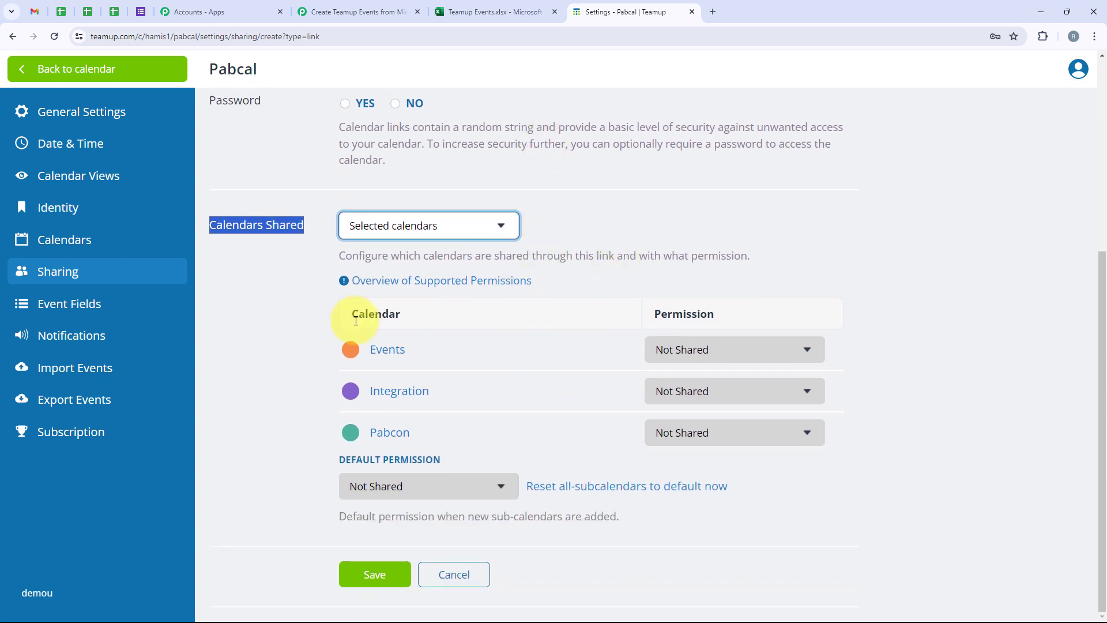
left_click_drag(369, 354, 271, 354)
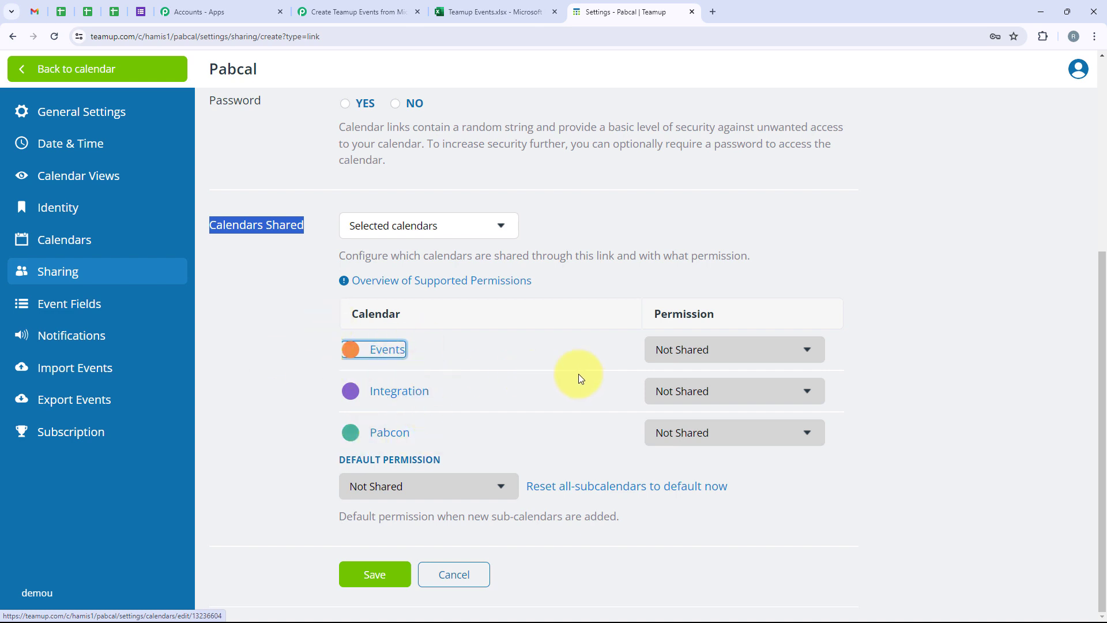
Step: Give the Events, Integration and Pabcon calendars Modify permission
left_click(674, 351)
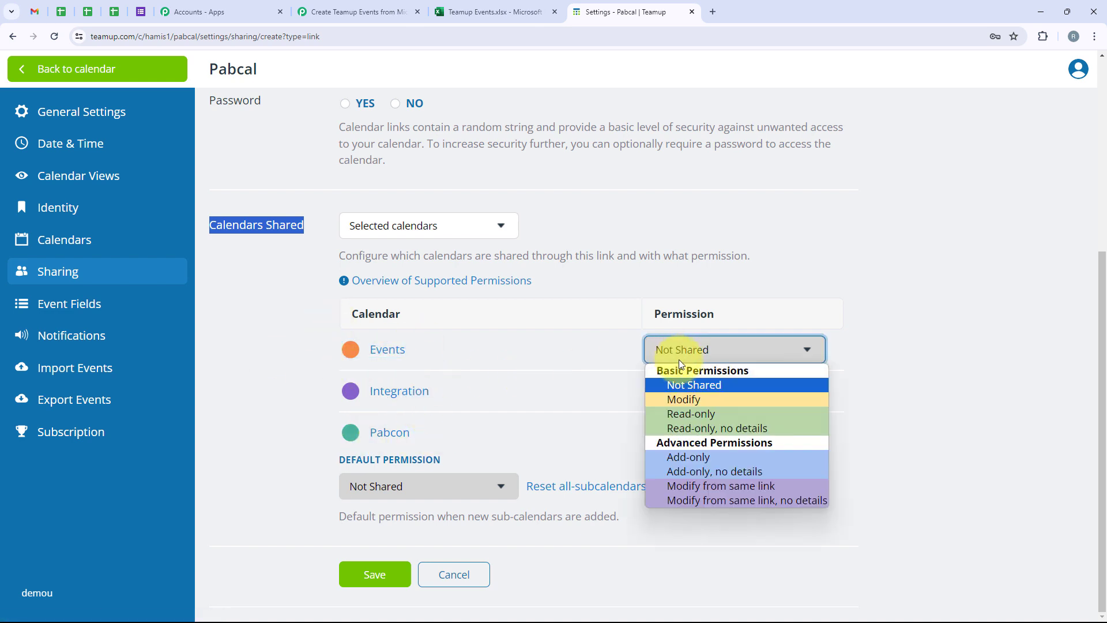
left_click(675, 357)
left_click(674, 357)
left_click(684, 399)
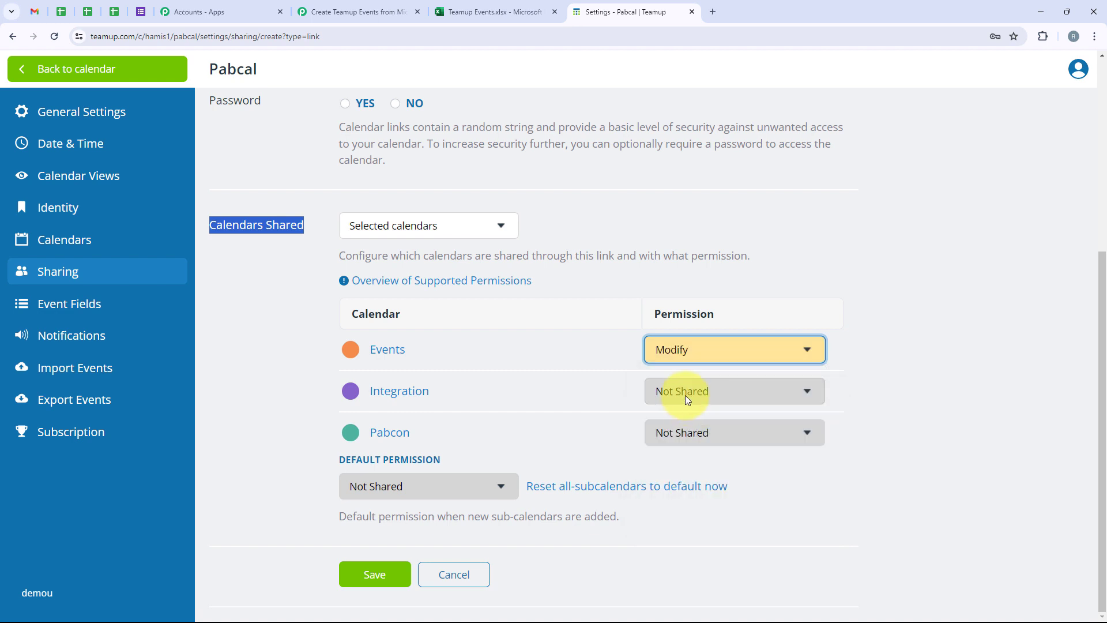
left_click(685, 392)
left_click(692, 441)
left_click(690, 432)
left_click(690, 469)
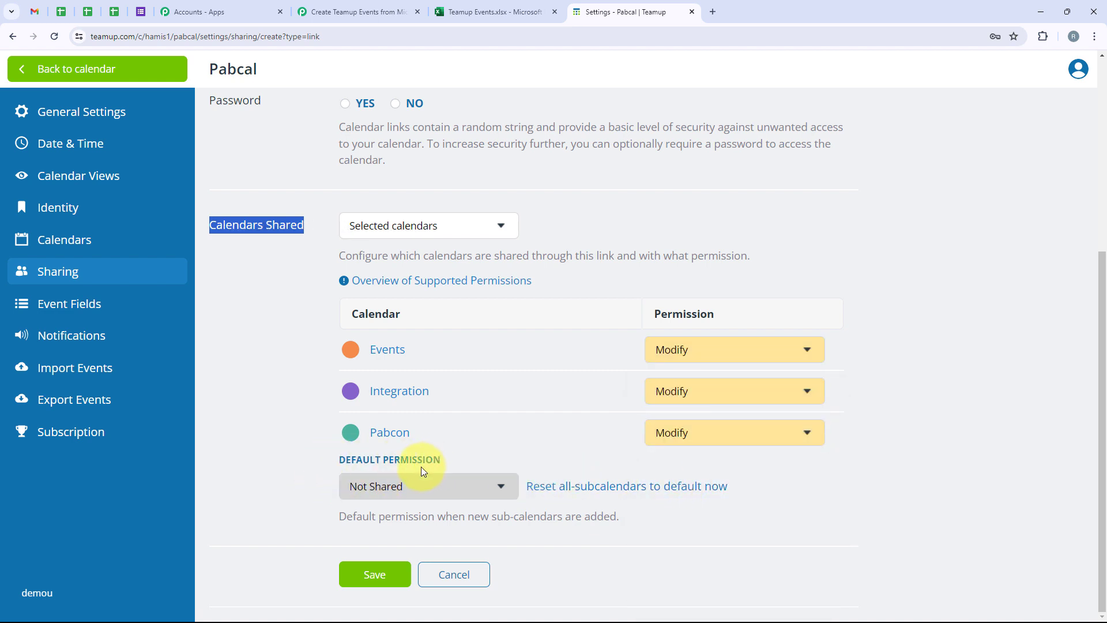
Step: Set the default permission to Modify and save the link
left_click(410, 487)
left_click(383, 362)
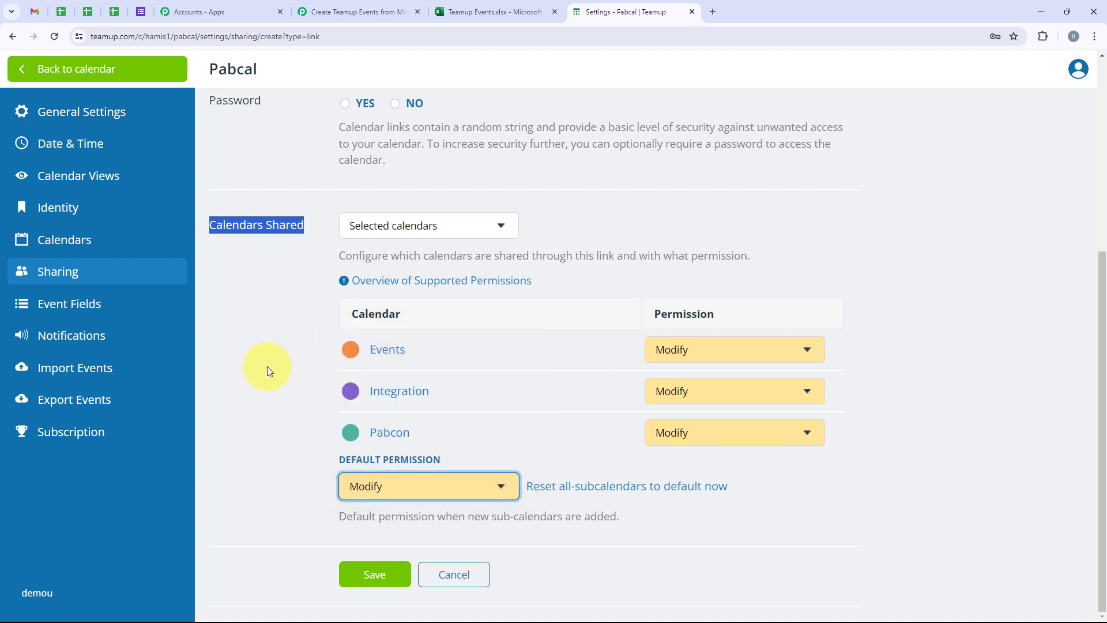
left_click(275, 362)
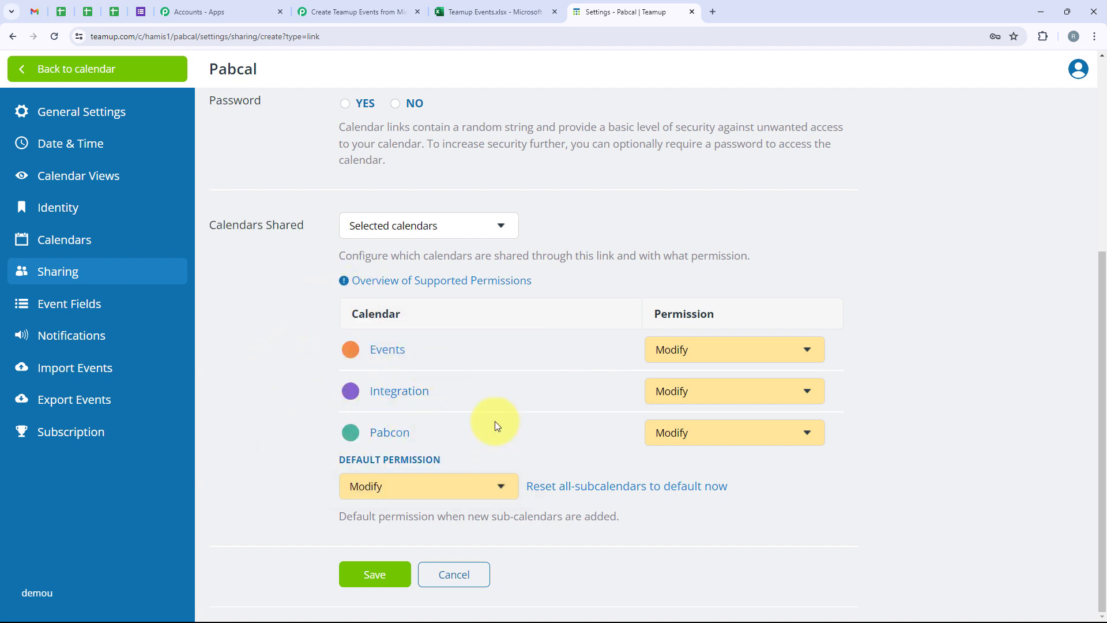
left_click(374, 574)
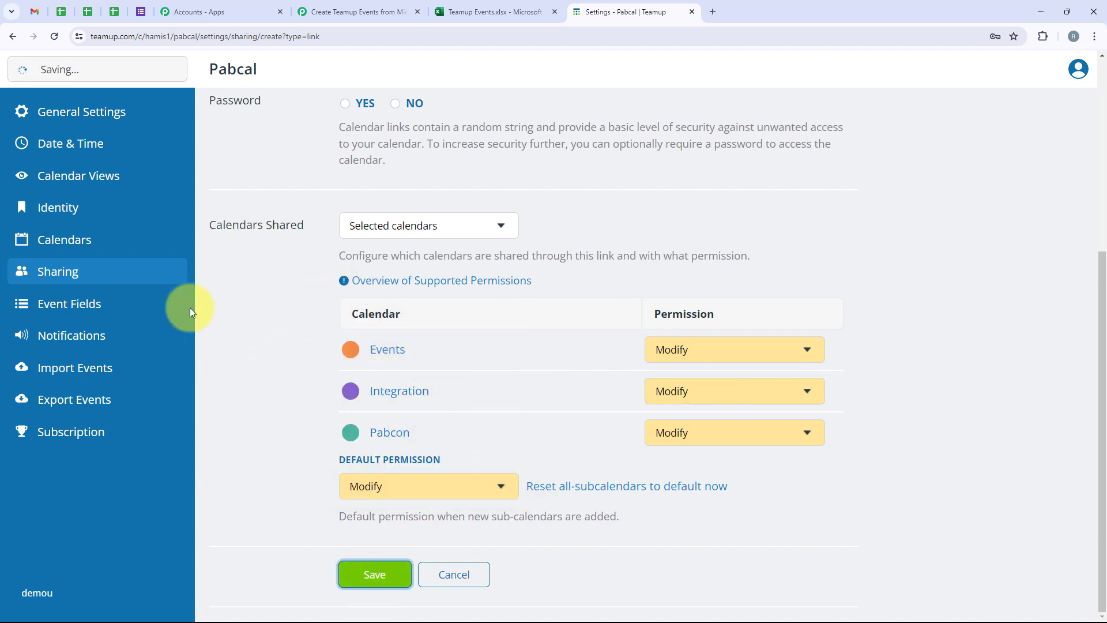
scroll(427, 272, "down", 1)
scroll(427, 272, "down", 2)
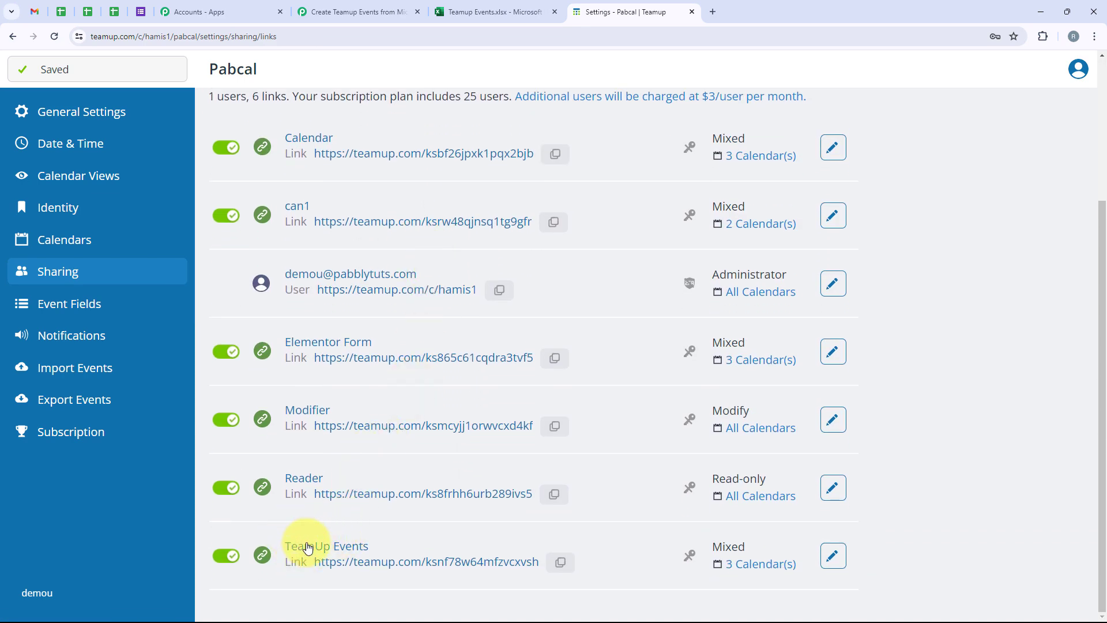
Step: Copy the TeamUp Events link address and paste it into Calendar Key
left_click(560, 562)
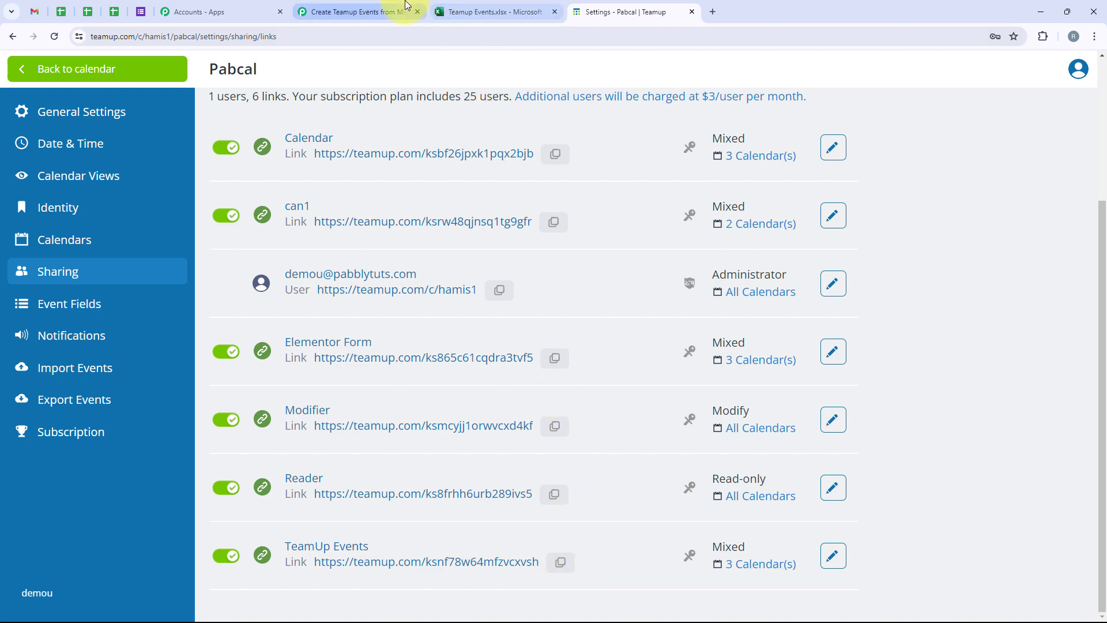
left_click(354, 12)
left_click(597, 468)
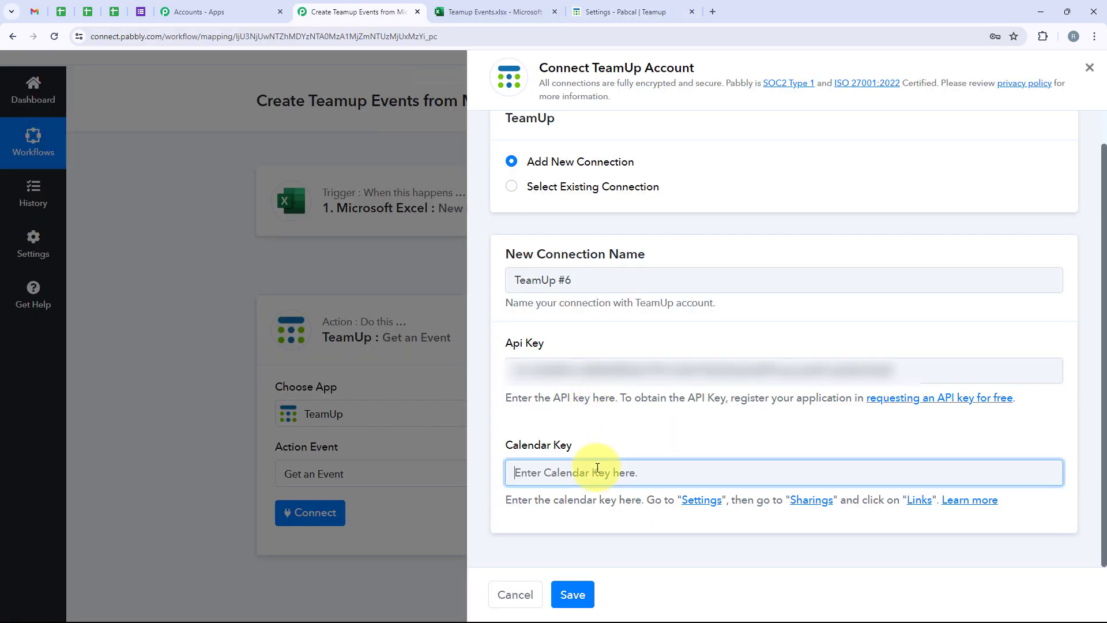
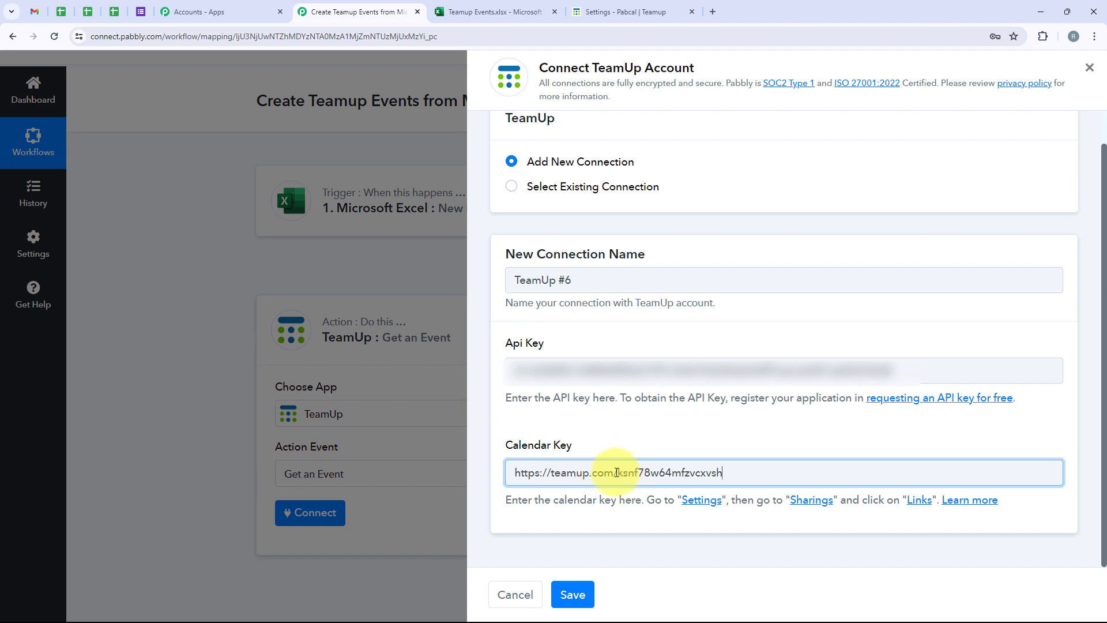
left_click_drag(617, 473, 722, 472)
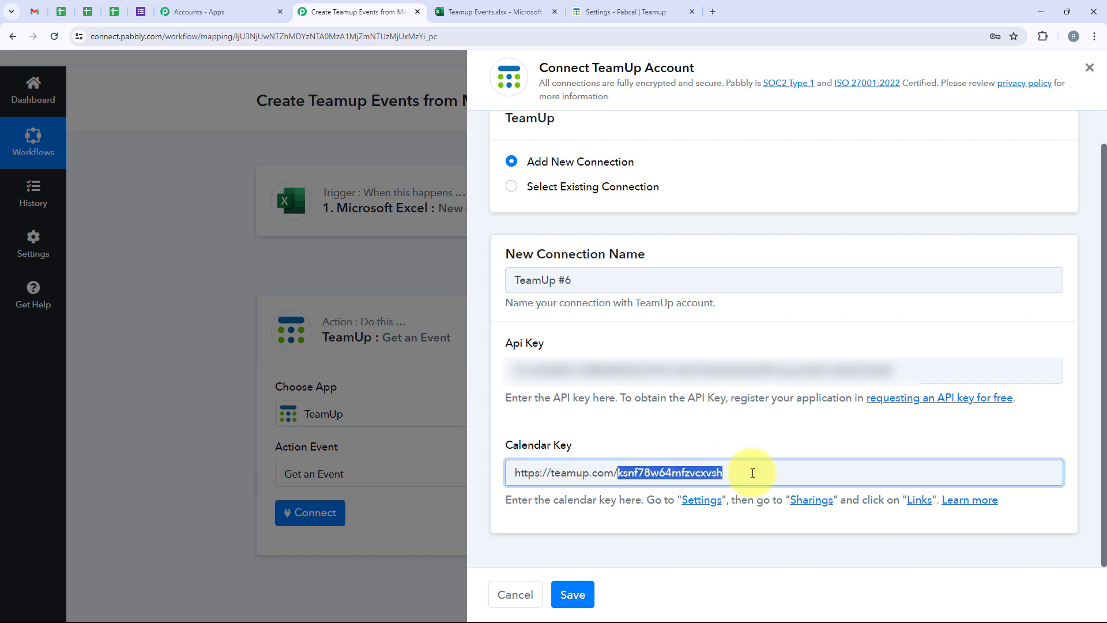
left_click_drag(617, 479, 516, 477)
key("BackSpace")
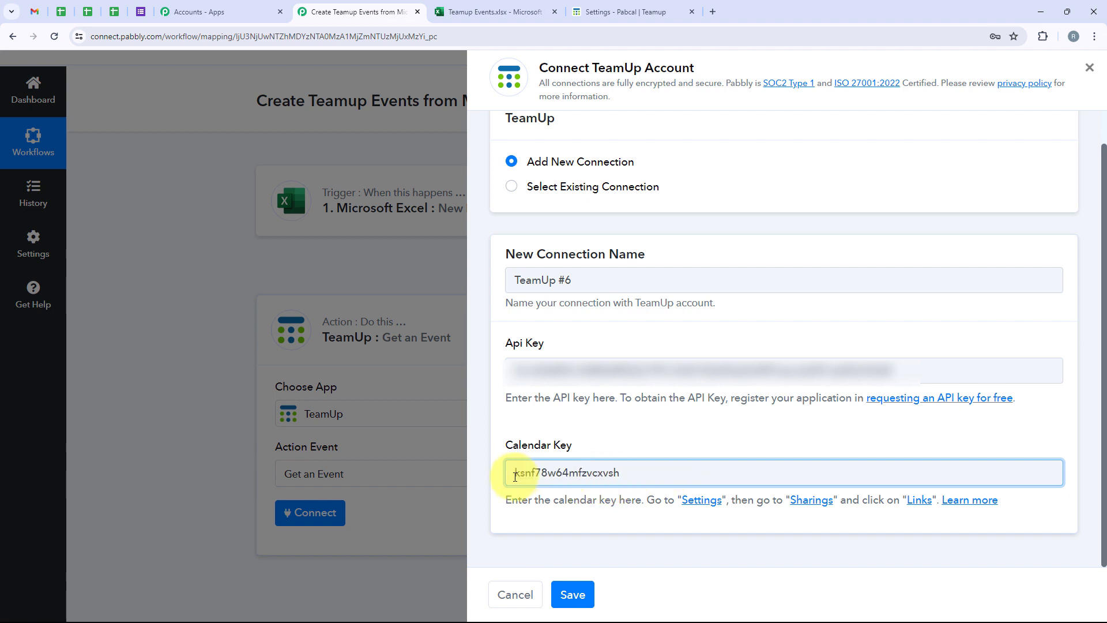
left_click_drag(633, 472, 507, 480)
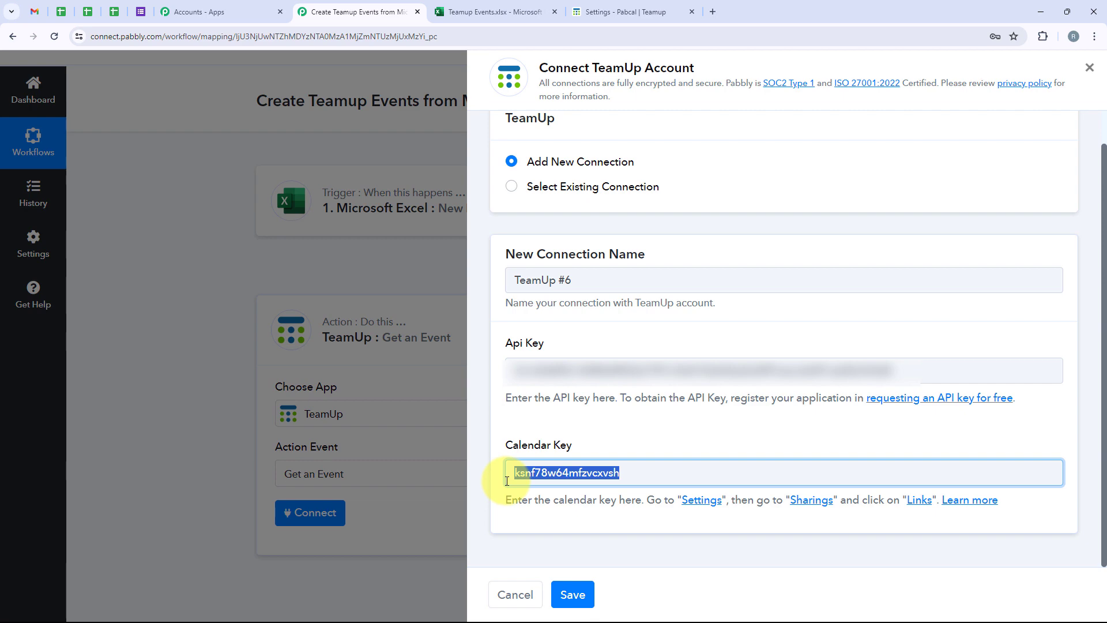
left_click(571, 596)
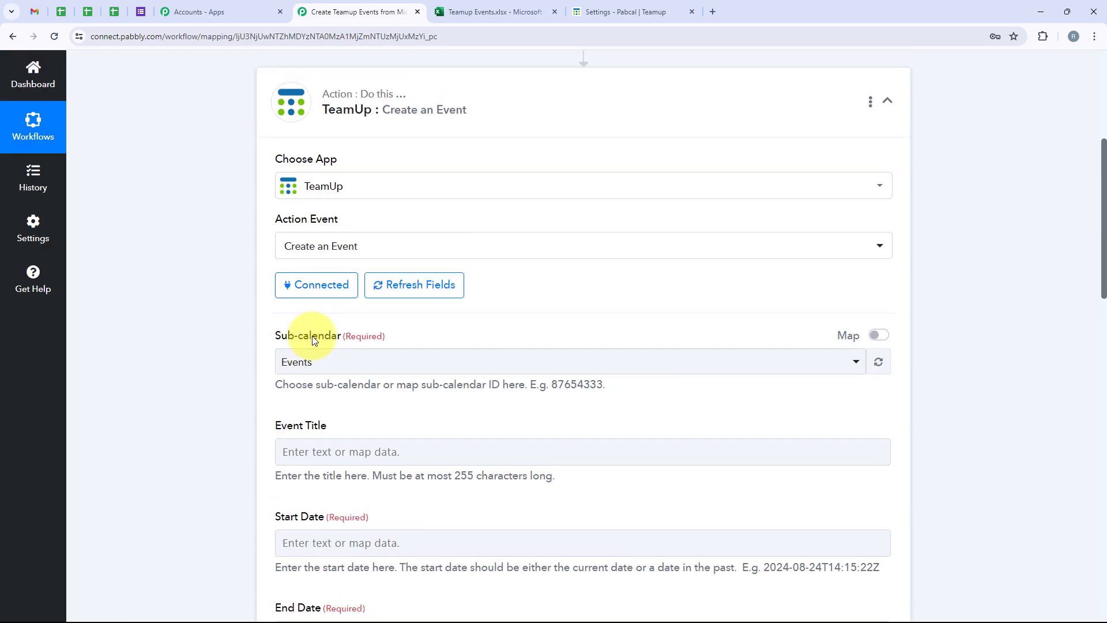
Step: Set the TeamUp event's sub-calendar to Events
scroll(314, 340, "up", 2)
scroll(327, 285, "up", 1)
scroll(327, 286, "down", 2)
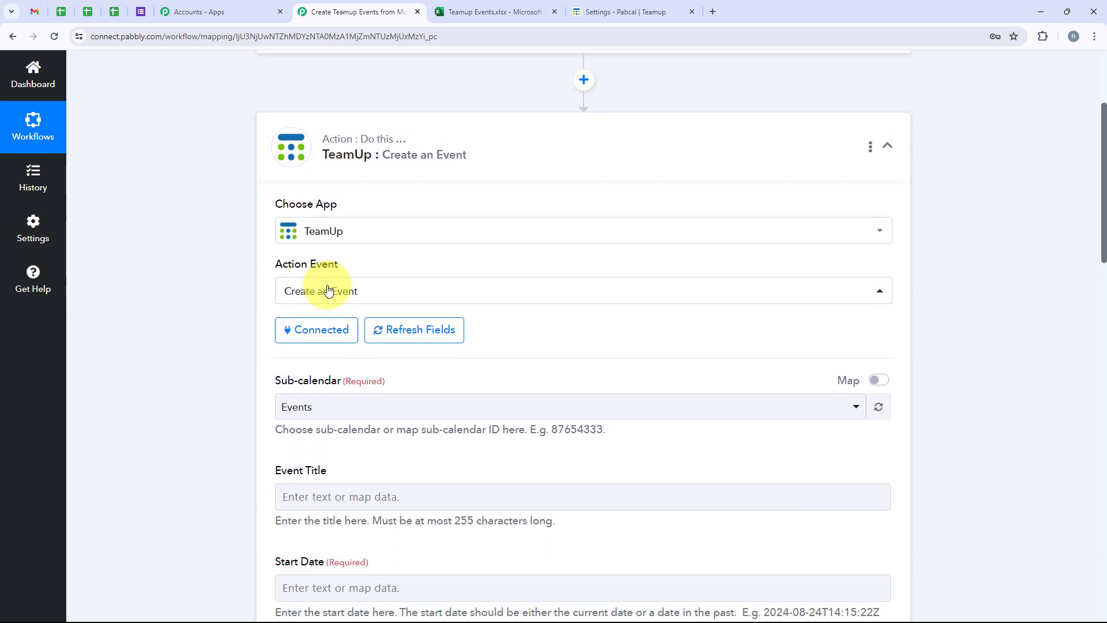
scroll(326, 289, "down", 4)
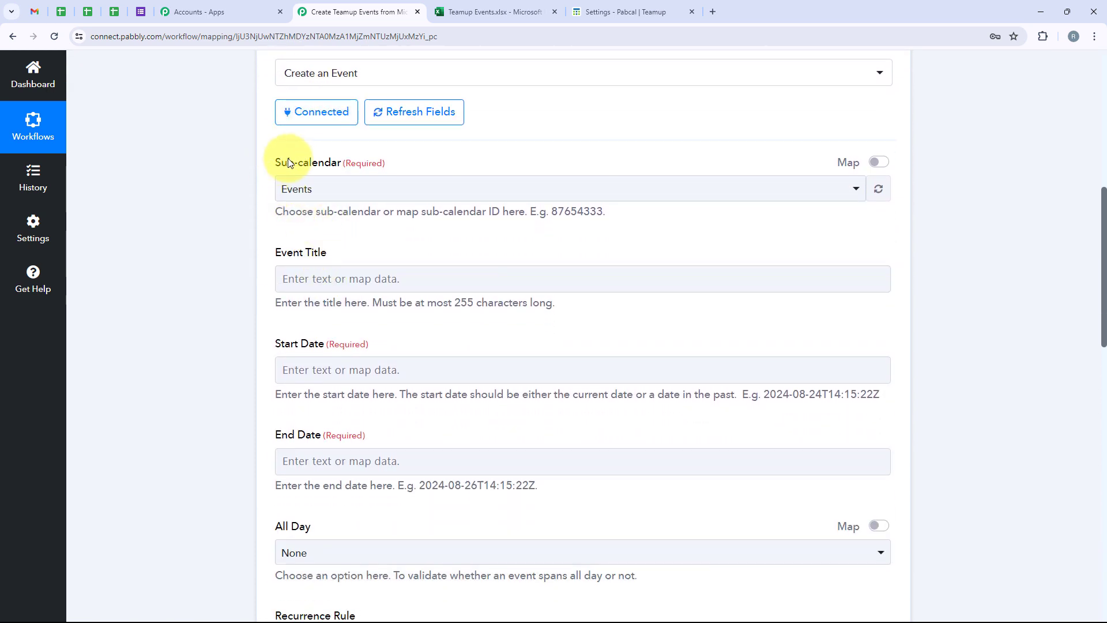
triple_click(344, 162)
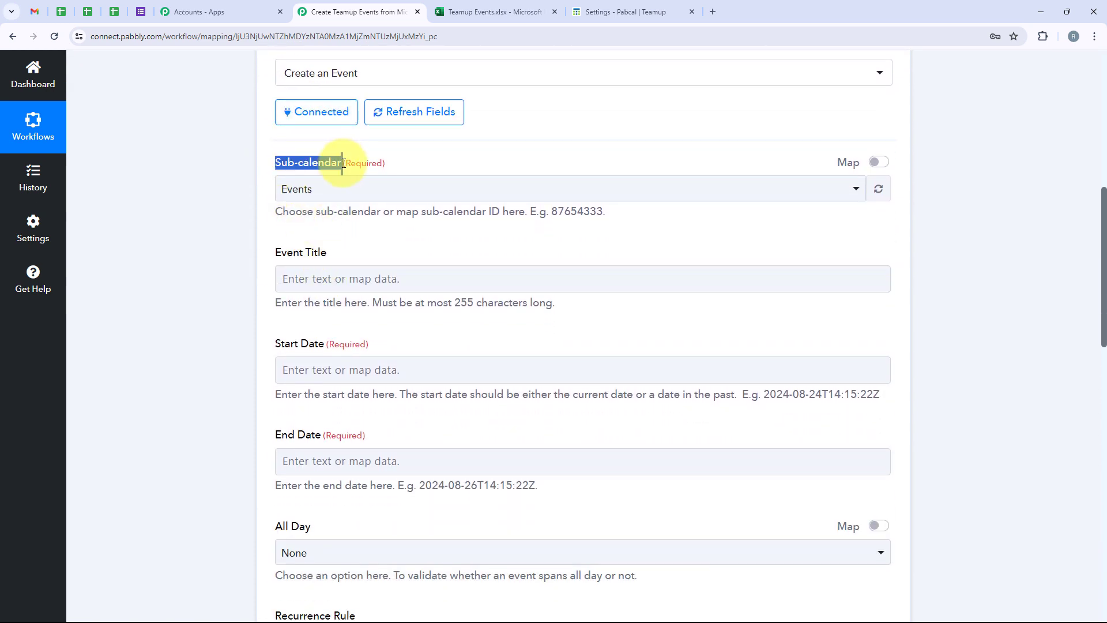
left_click(346, 193)
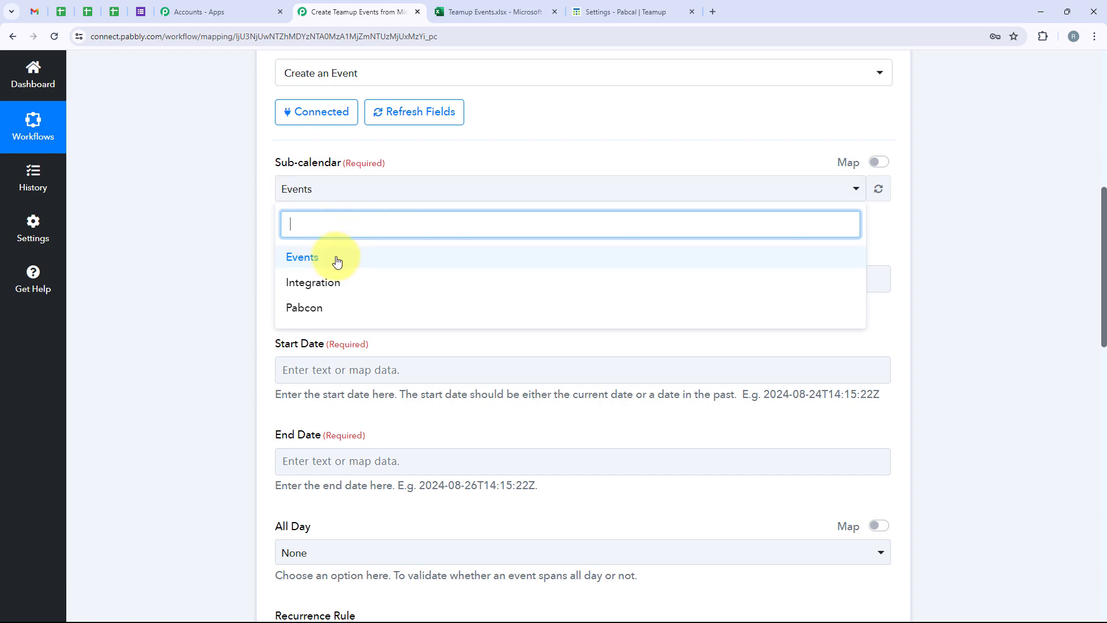
left_click(299, 264)
Step: Bring up the mappable previous-step data for the Event Title field
scroll(298, 264, "down", 1)
left_click_drag(267, 198, 323, 194)
left_click(329, 219)
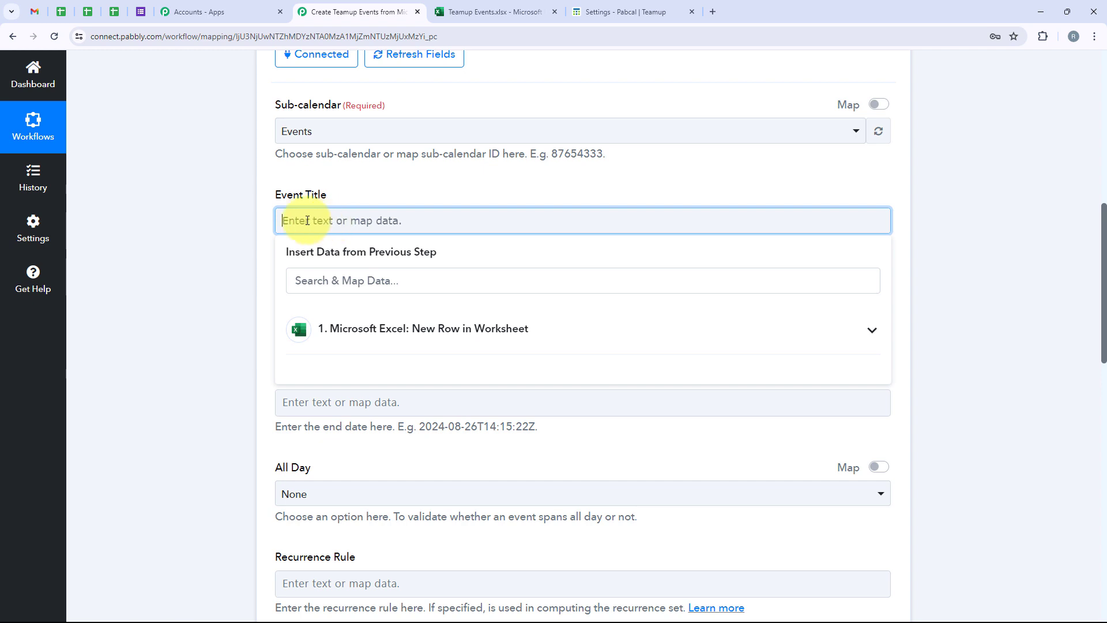
Step: Map the Excel row's RowData 0 into the Event Title
left_click(392, 333)
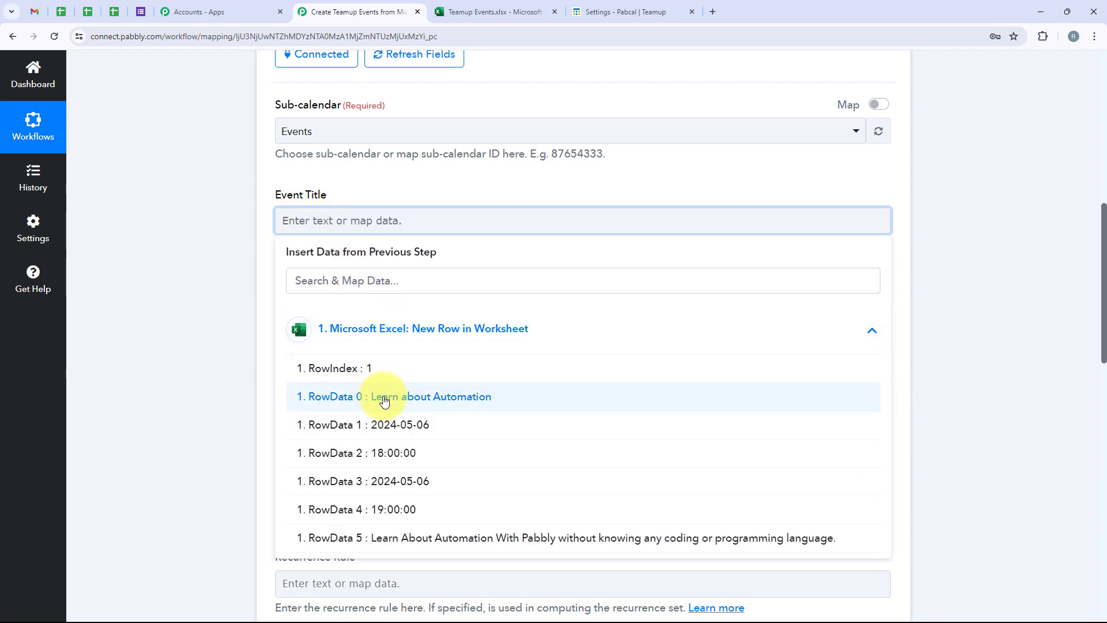
left_click(446, 403)
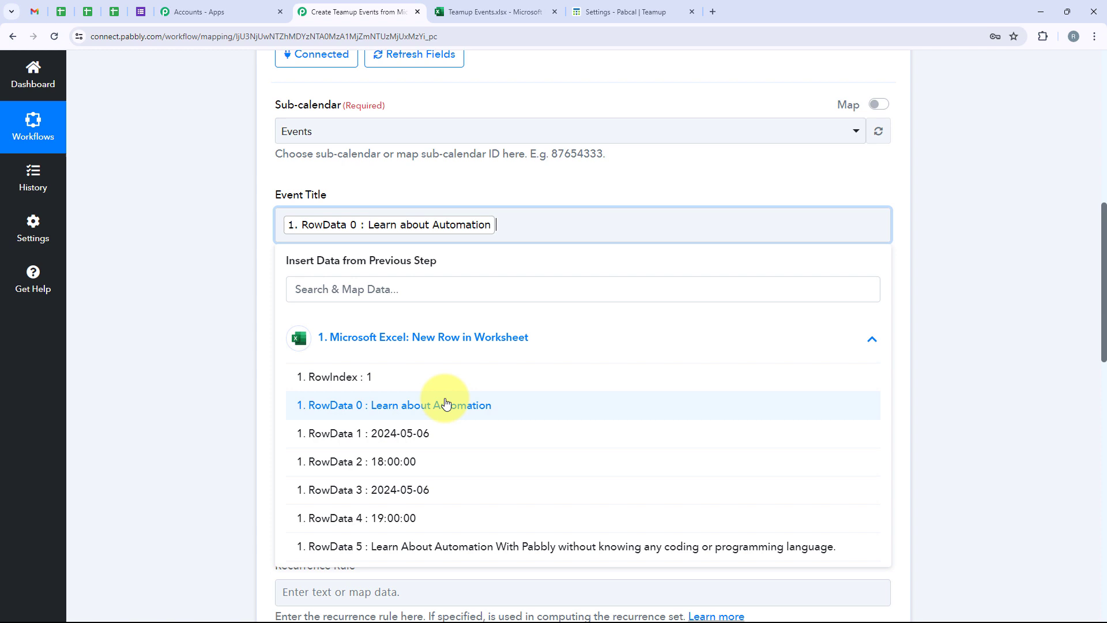
left_click(212, 317)
Step: Fill Start Date with RowData 1, T, RowData 2 to match the example date format
scroll(266, 232, "down", 1)
left_click_drag(271, 236, 320, 237)
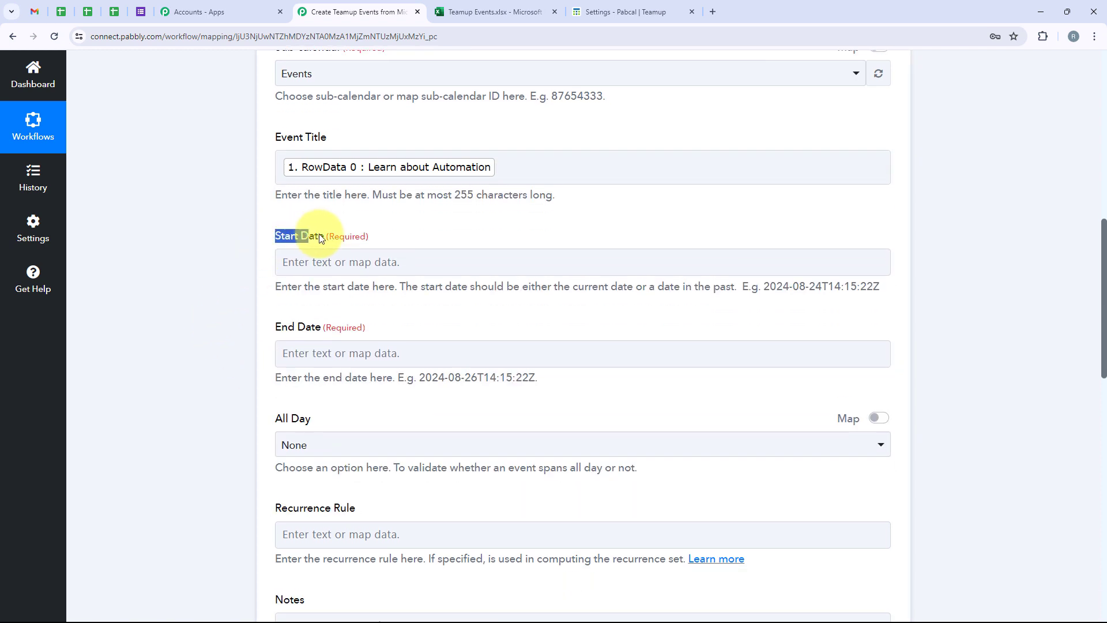
left_click(333, 257)
left_click(358, 372)
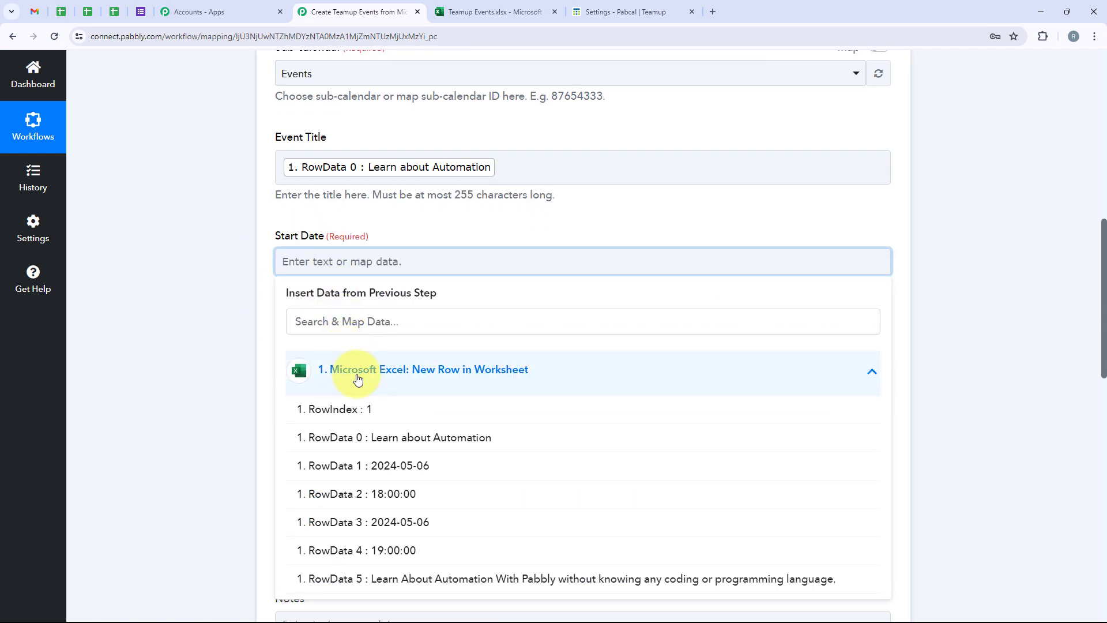
left_click(397, 467)
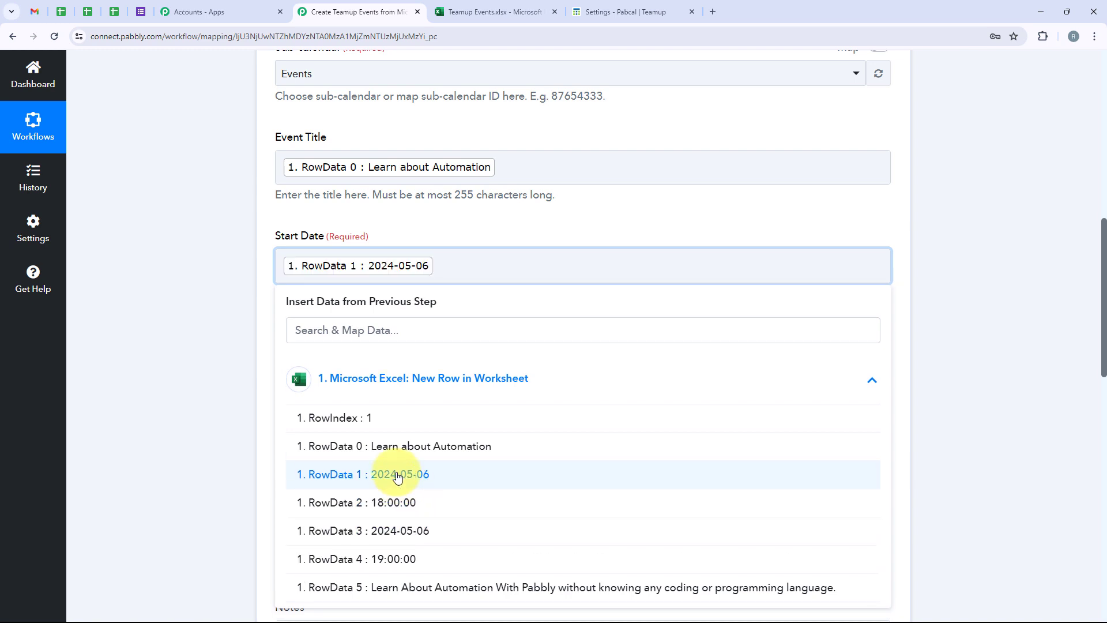
left_click(425, 507)
left_click(185, 321)
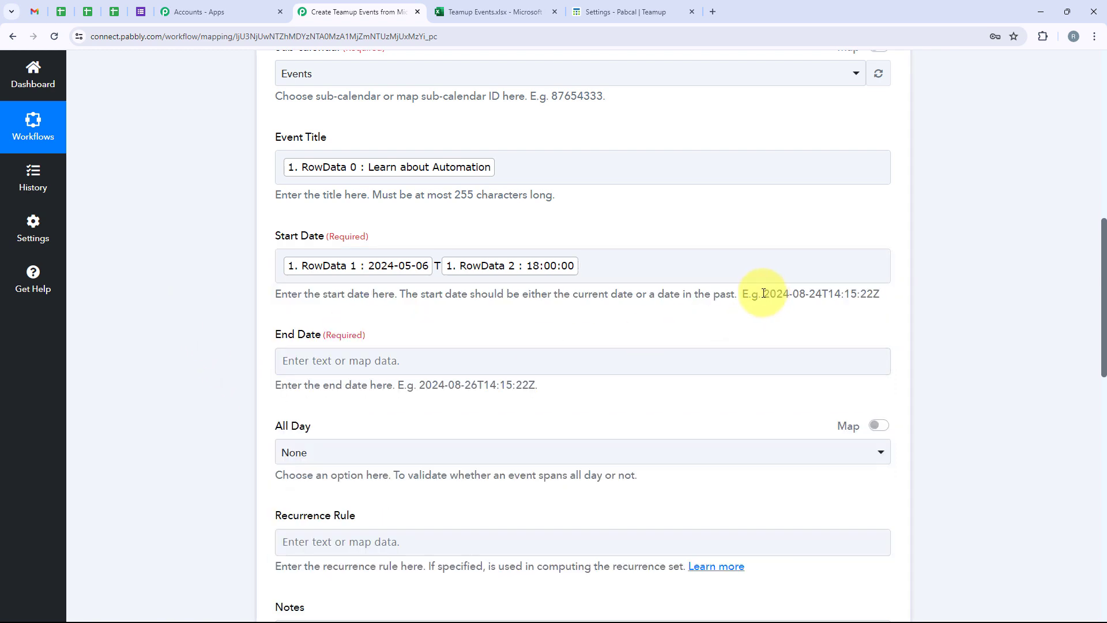
left_click_drag(763, 293, 872, 291)
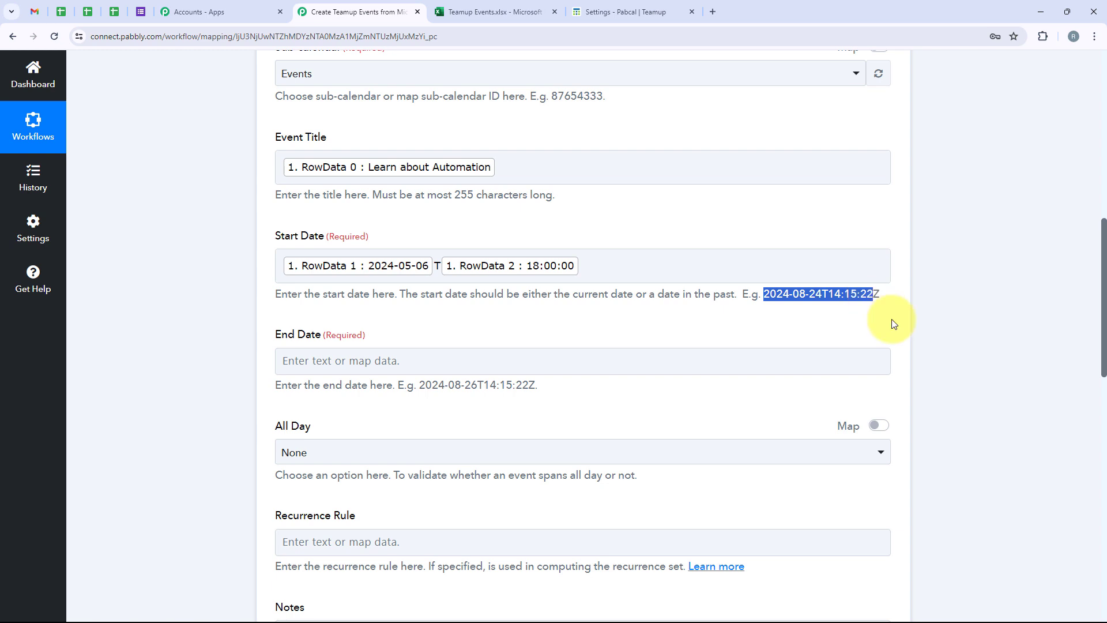
left_click_drag(879, 295, 758, 317)
Step: Fill End Date with RowData 3, T, RowData 4, then scroll to the bottom
left_click(378, 367)
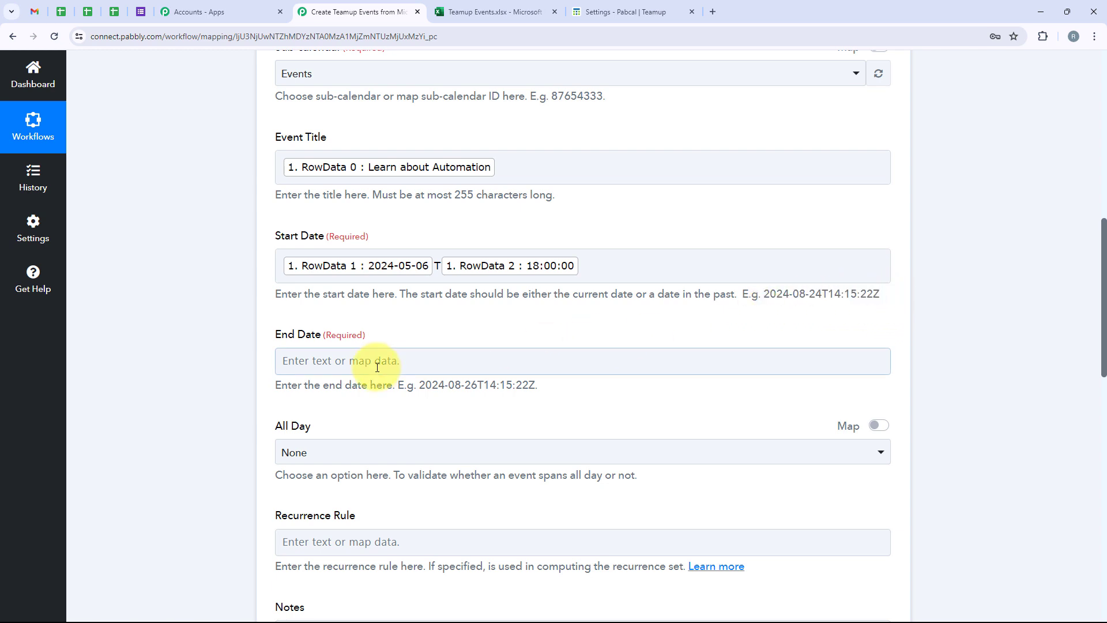
left_click(309, 455)
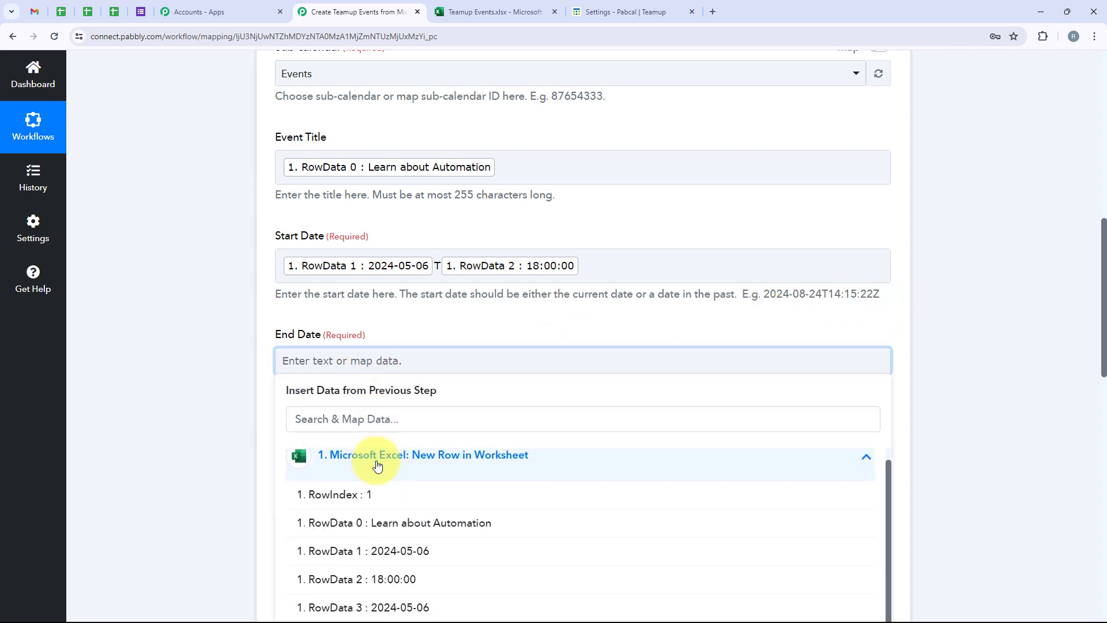
left_click(415, 605)
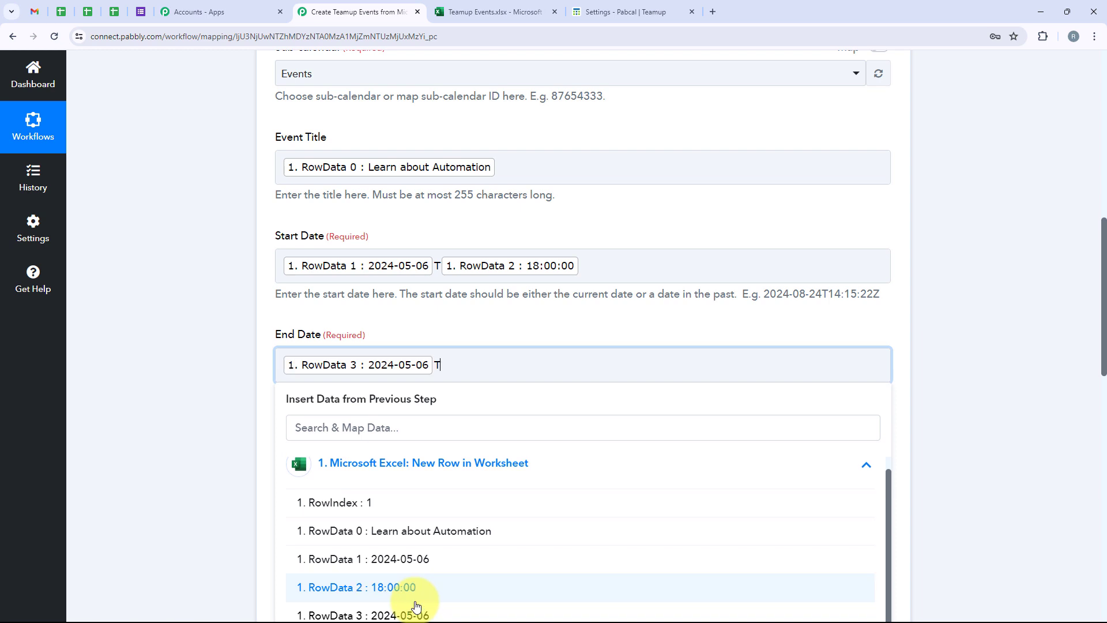
type("T")
scroll(416, 603, "down", 3)
left_click(403, 484)
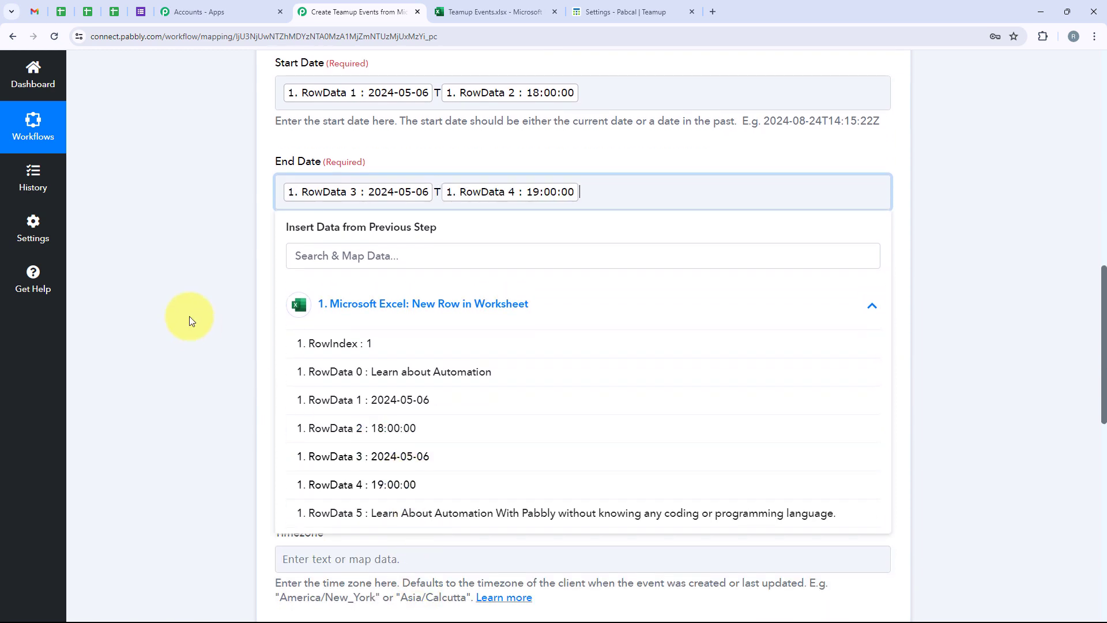
left_click(189, 316)
scroll(192, 320, "up", 1)
scroll(192, 321, "down", 2)
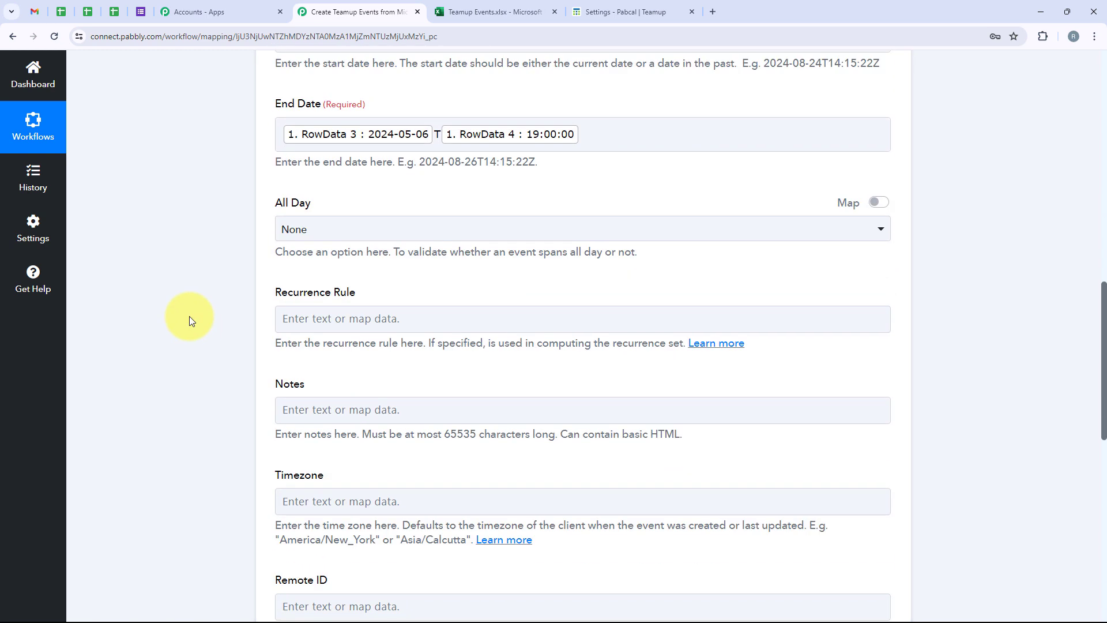
scroll(189, 316, "down", 6)
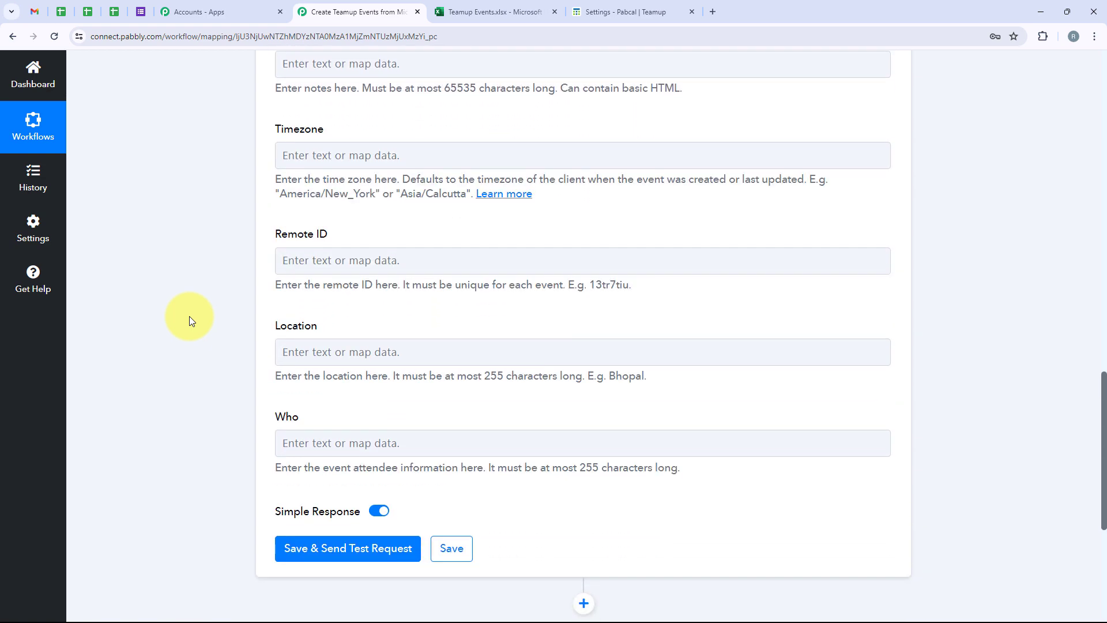
scroll(189, 316, "up", 3)
scroll(189, 316, "up", 3)
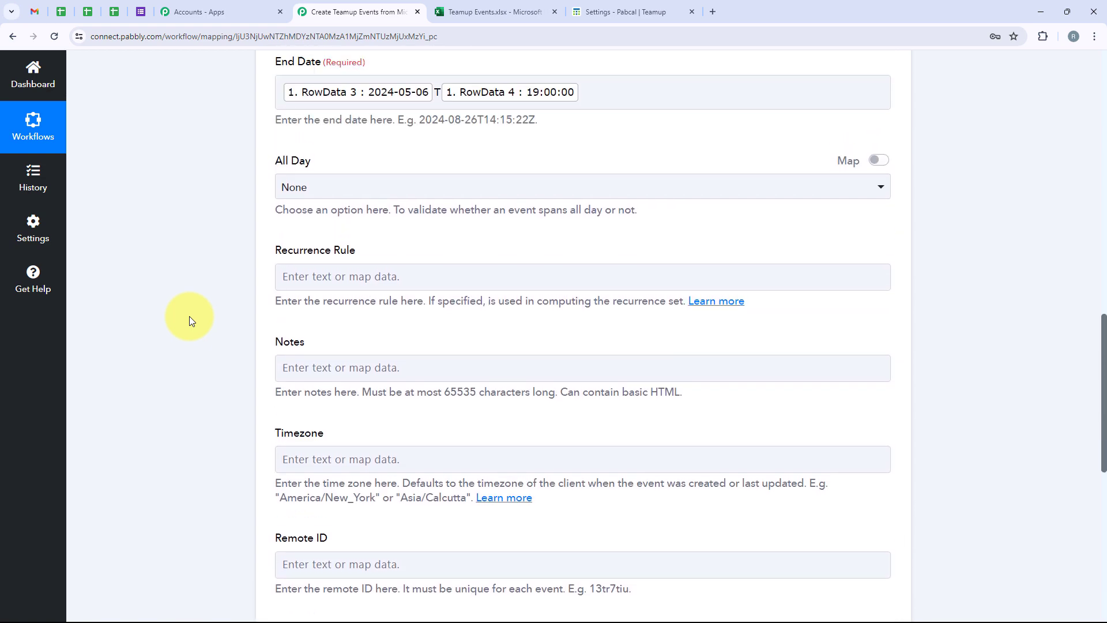
scroll(189, 316, "down", 3)
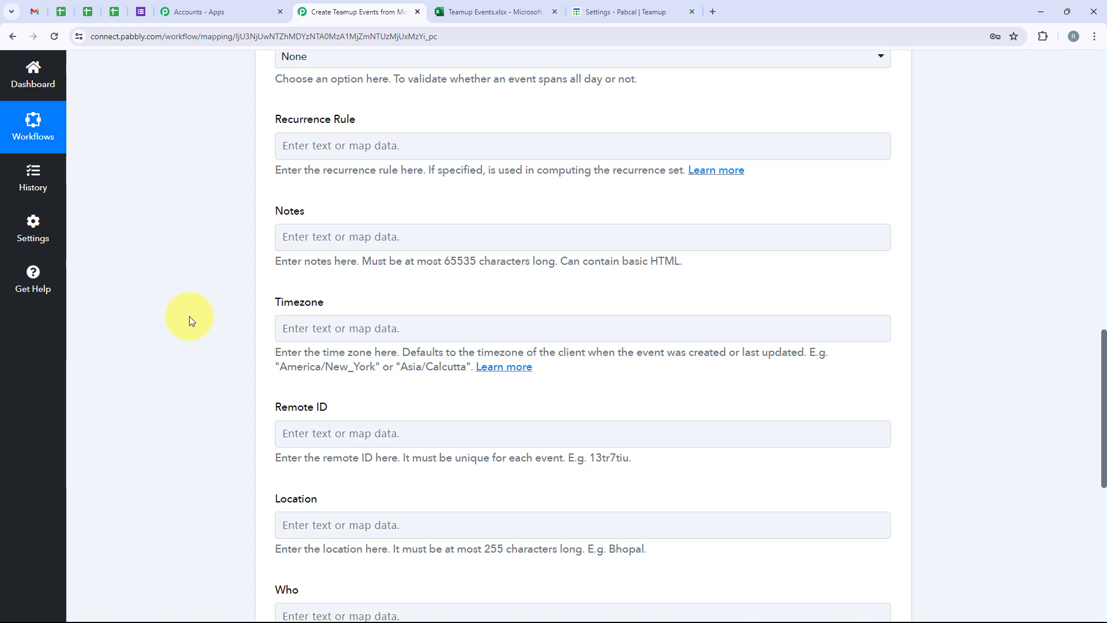
scroll(189, 316, "down", 7)
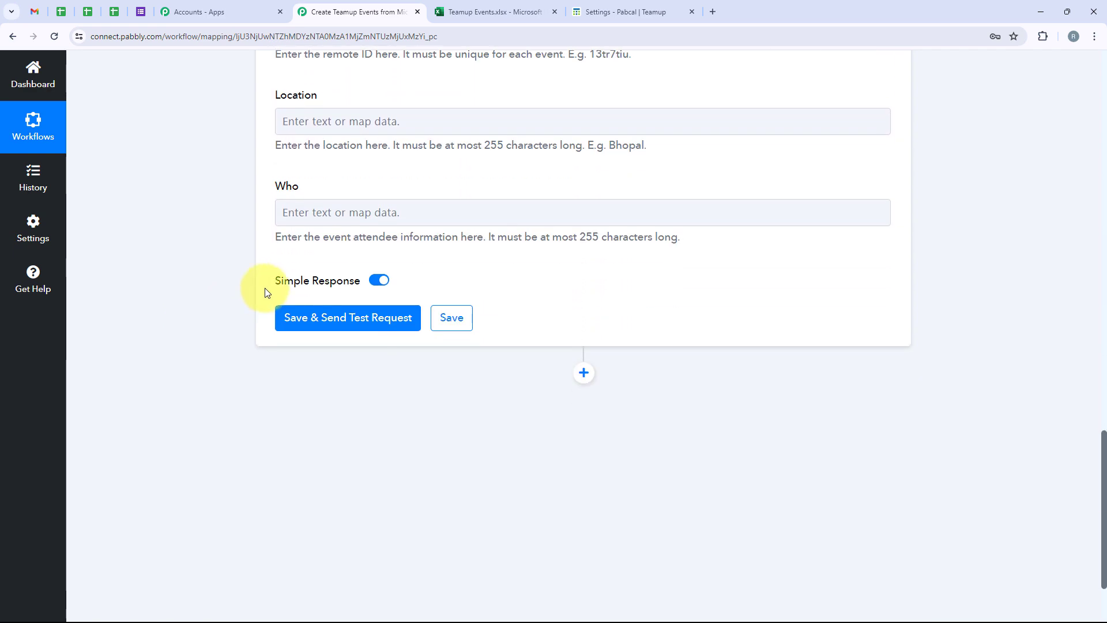
left_click(315, 328)
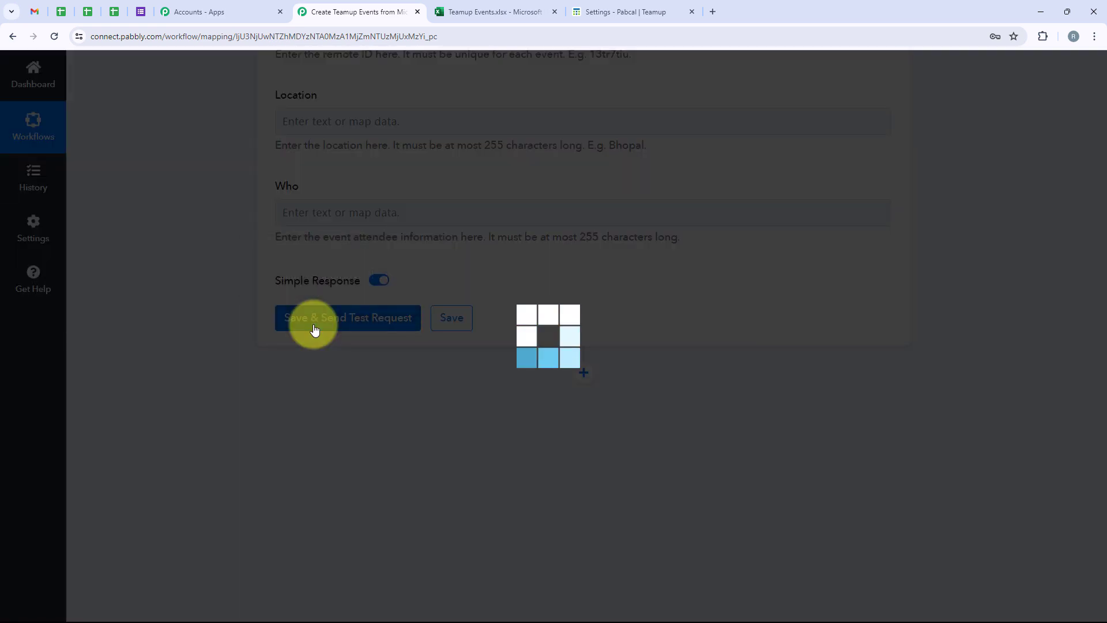
scroll(612, 168, "down", 10)
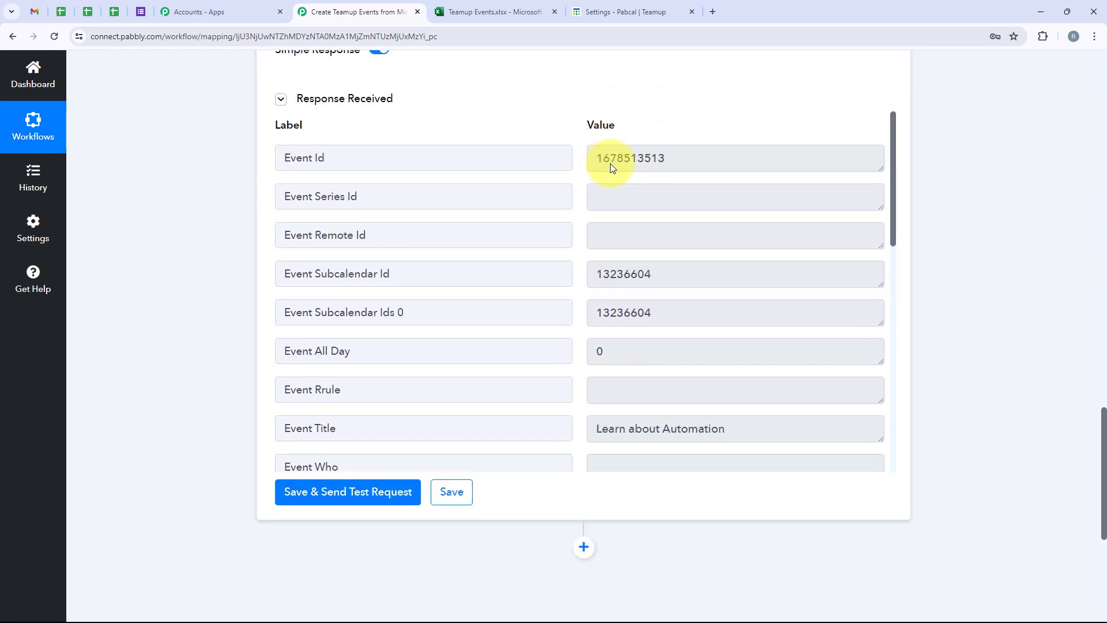
scroll(612, 168, "up", 5)
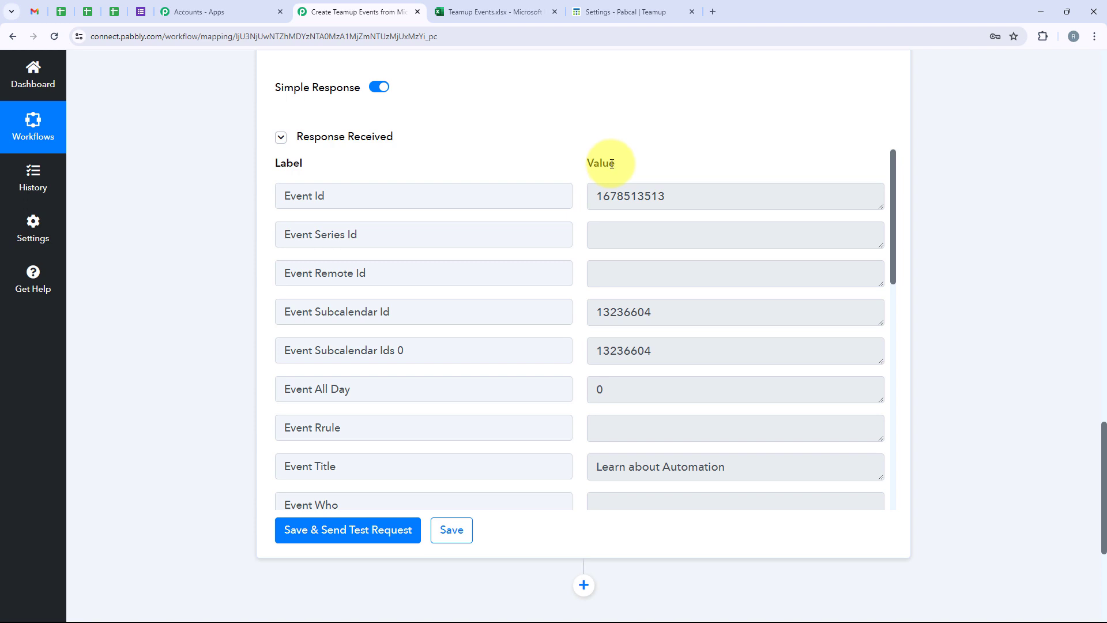
scroll(659, 259, "down", 4)
scroll(660, 261, "down", 1)
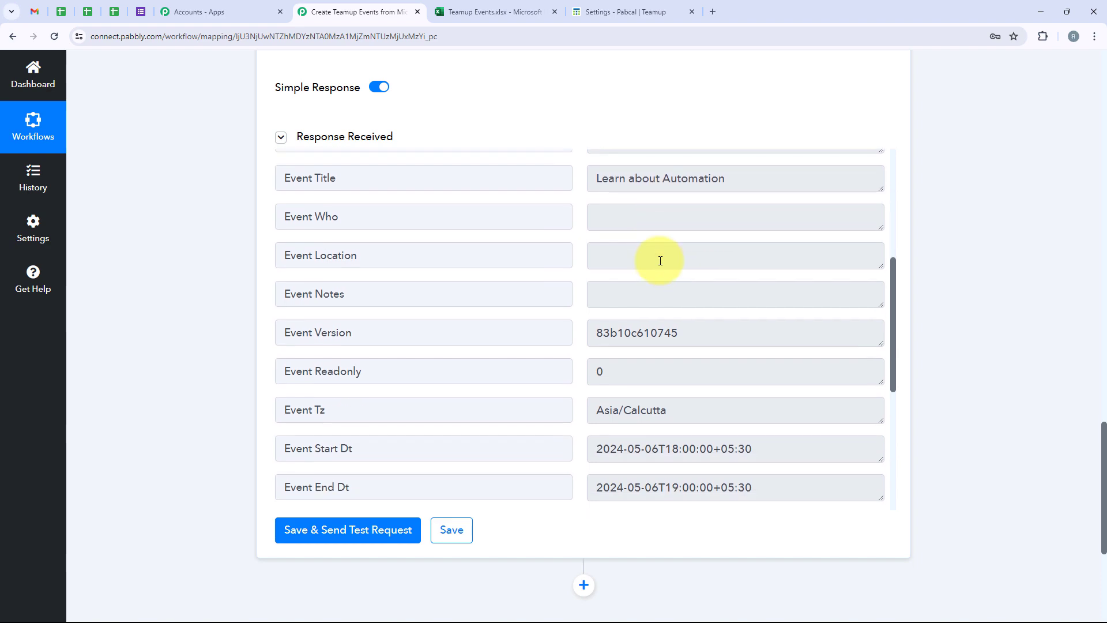
scroll(660, 261, "up", 3)
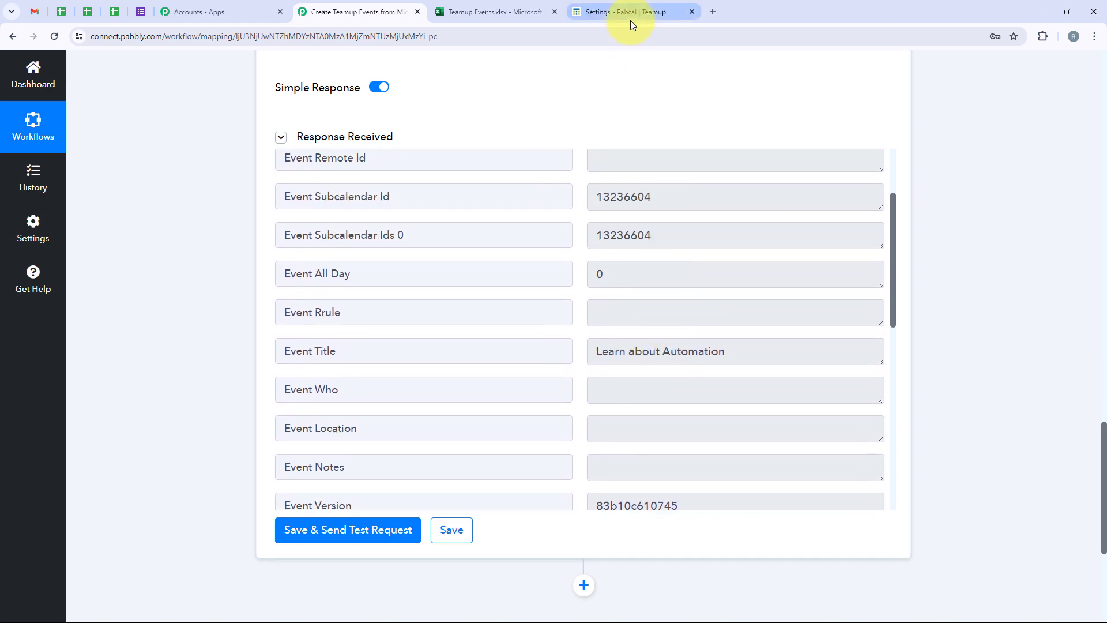
left_click(631, 14)
left_click(58, 70)
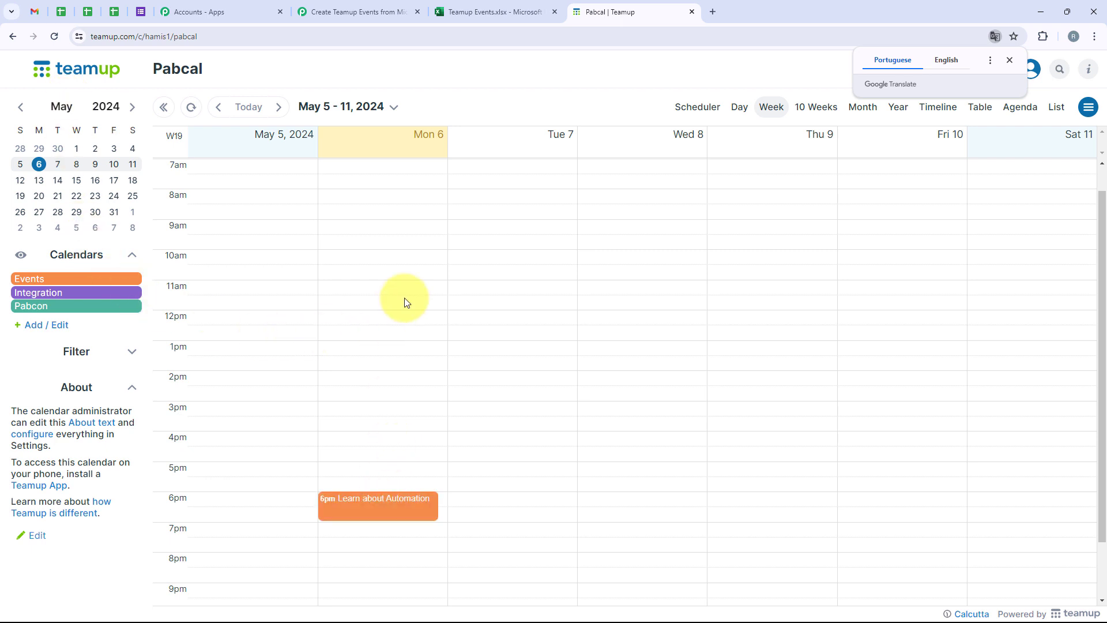
left_click(383, 509)
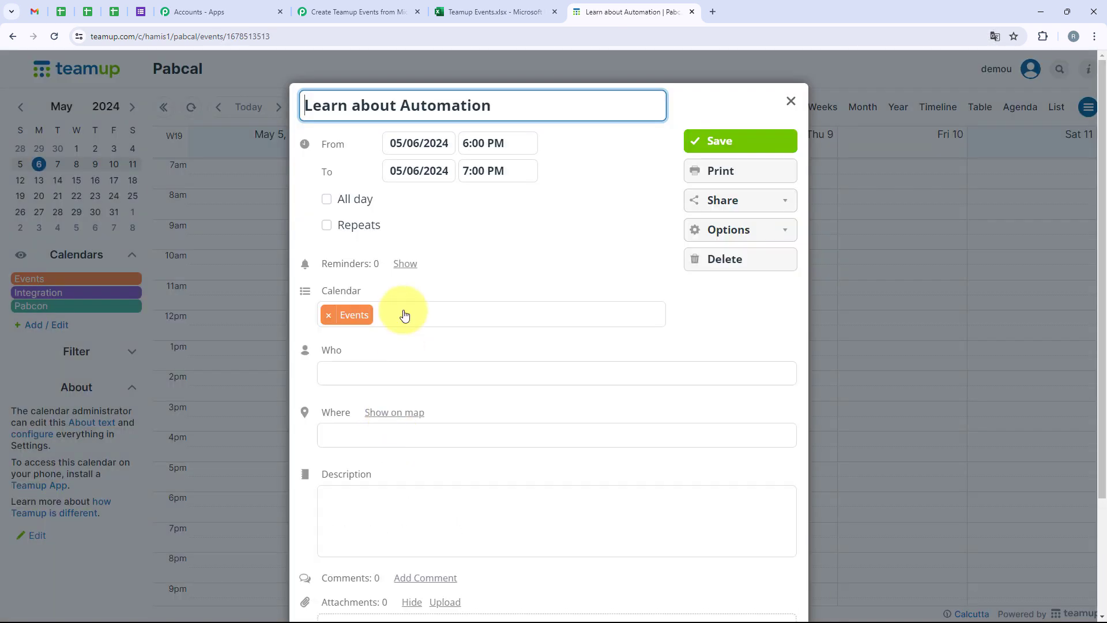
left_click_drag(502, 154, 452, 158)
left_click(556, 169)
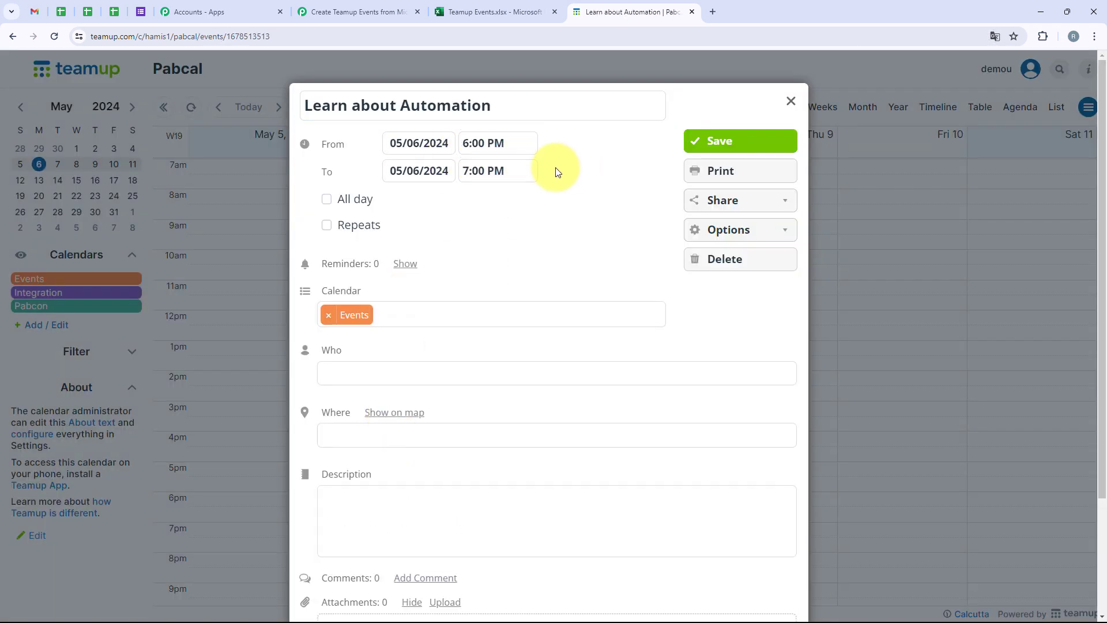
left_click_drag(306, 105, 506, 109)
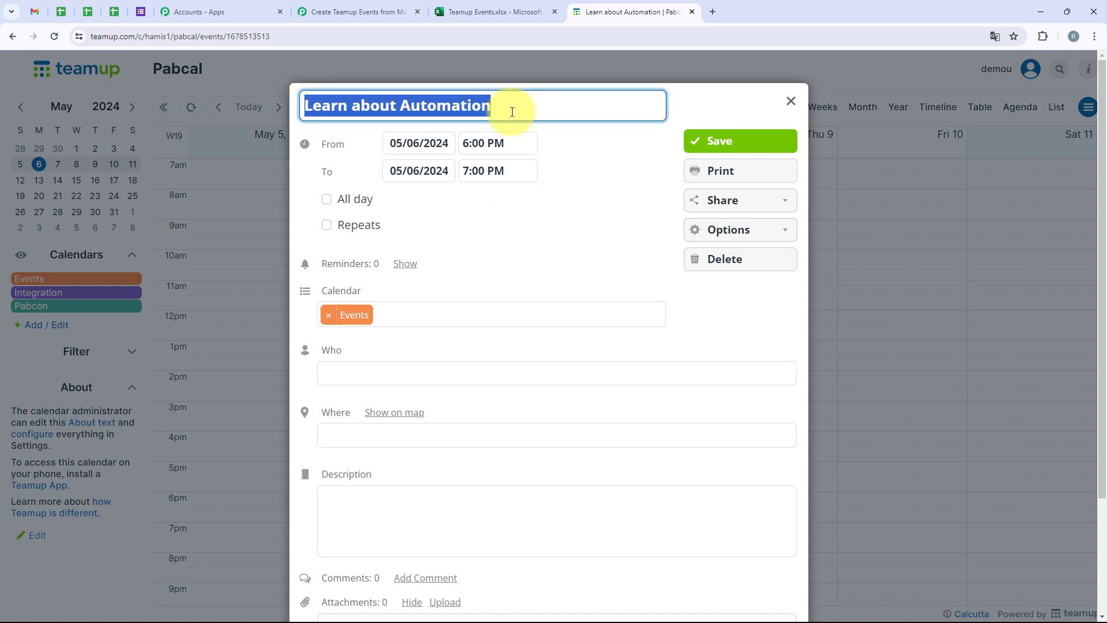
left_click(578, 242)
left_click(790, 101)
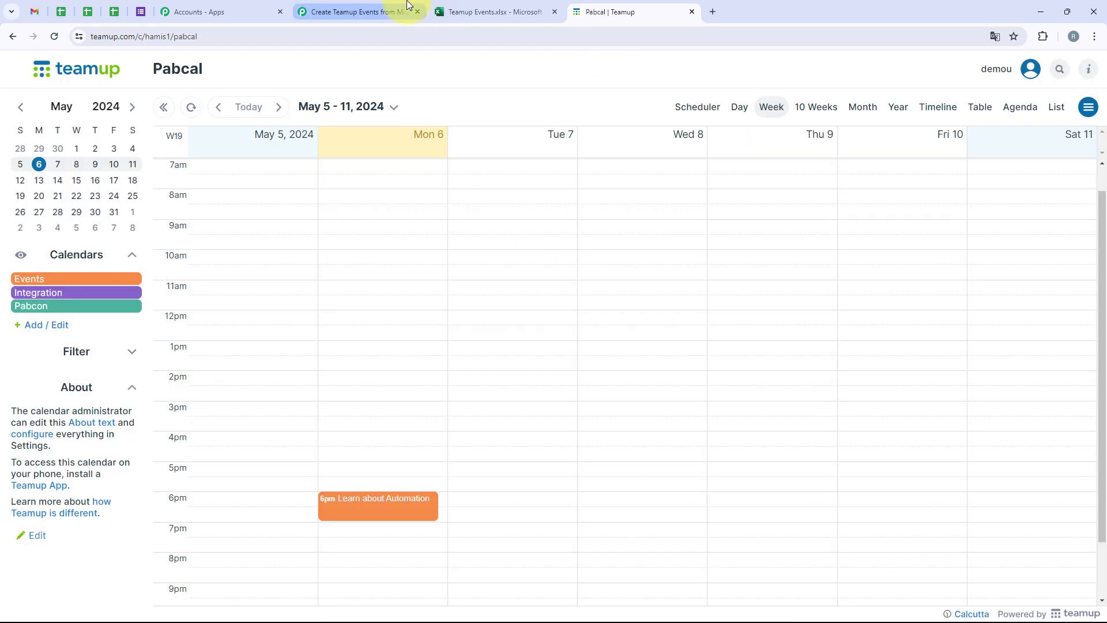
left_click(355, 11)
scroll(230, 231, "up", 20)
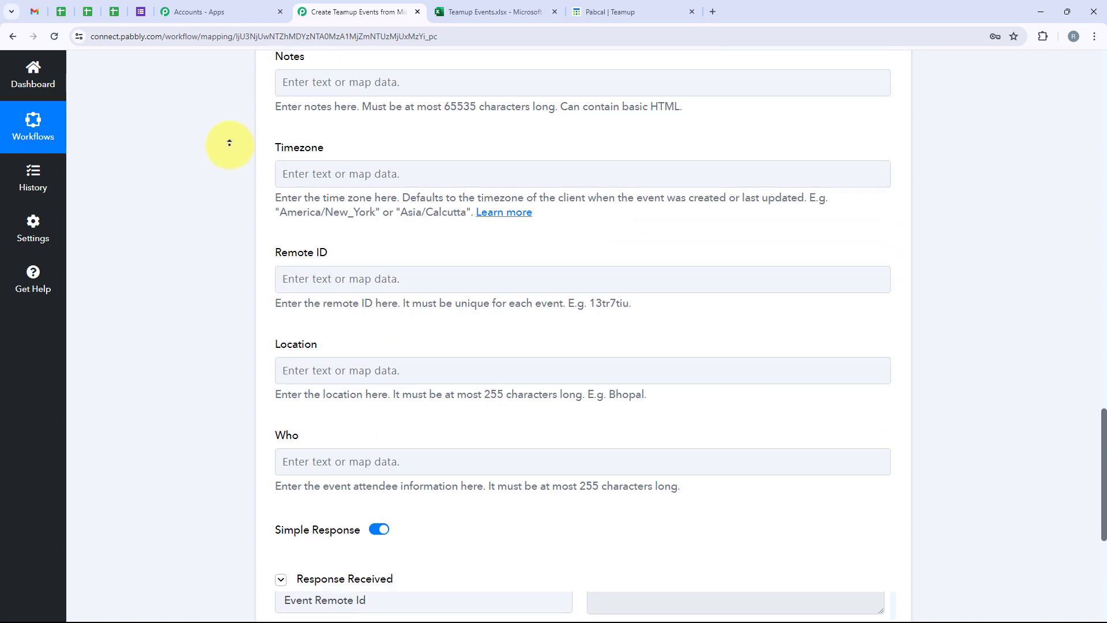
Step: Collapse the TeamUp action and expand the Excel trigger to view its Response Received row data
scroll(220, 189, "up", 6)
left_click(536, 425)
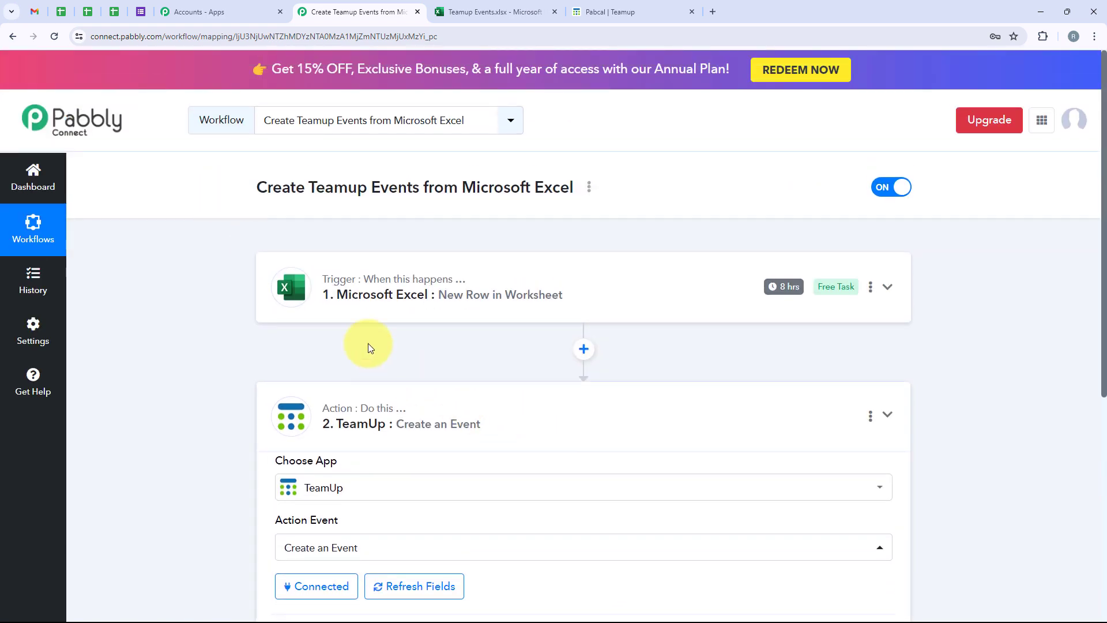
left_click(350, 292)
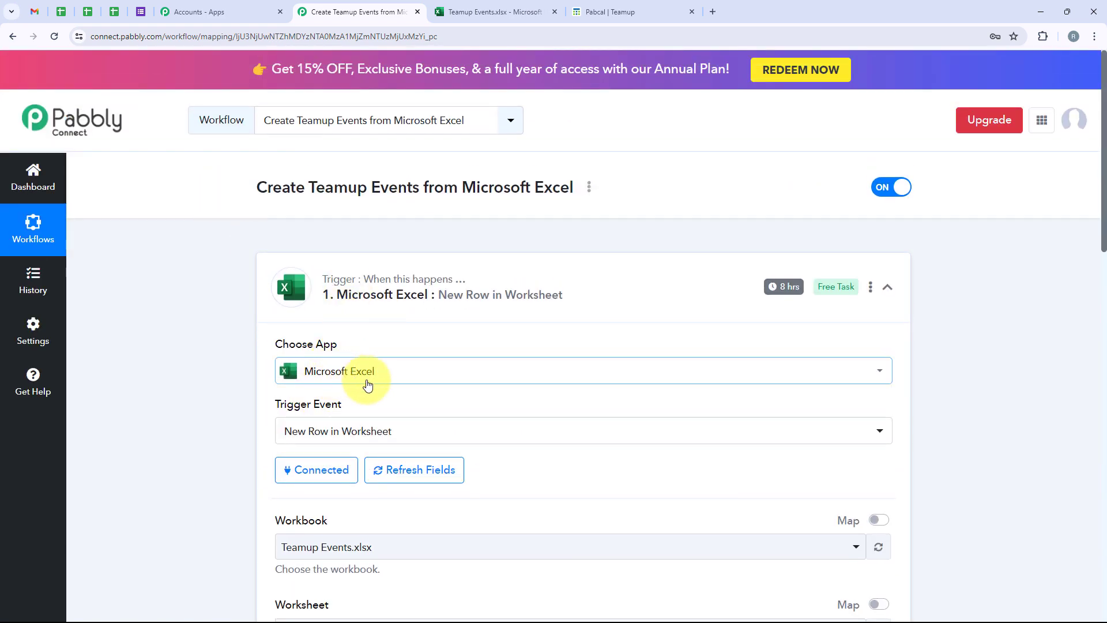
scroll(498, 343, "down", 1)
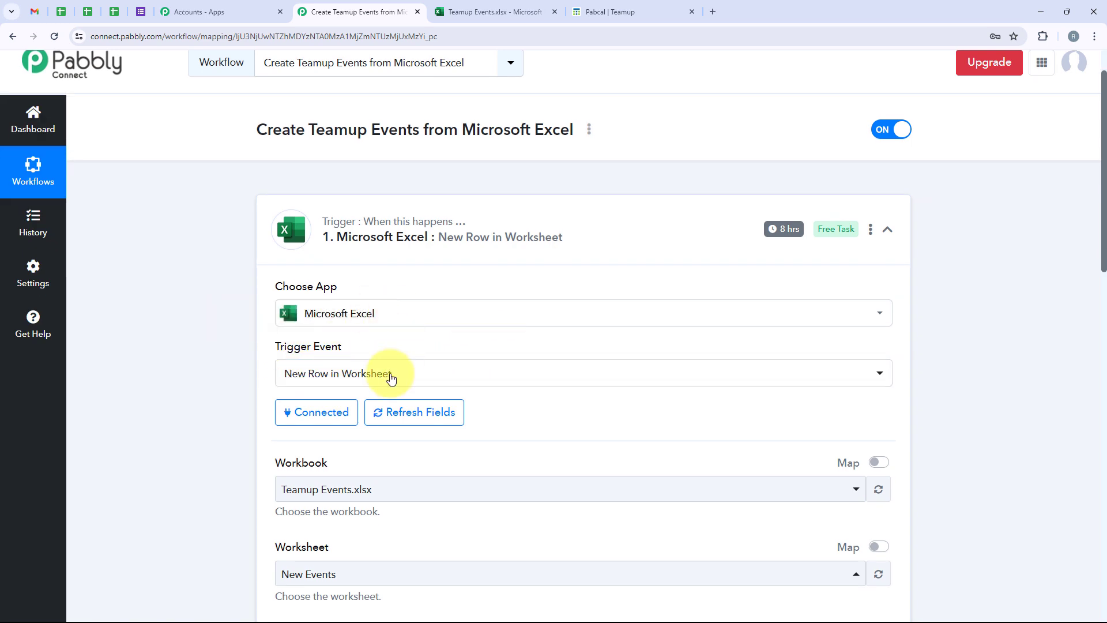
mouse_move(790, 231)
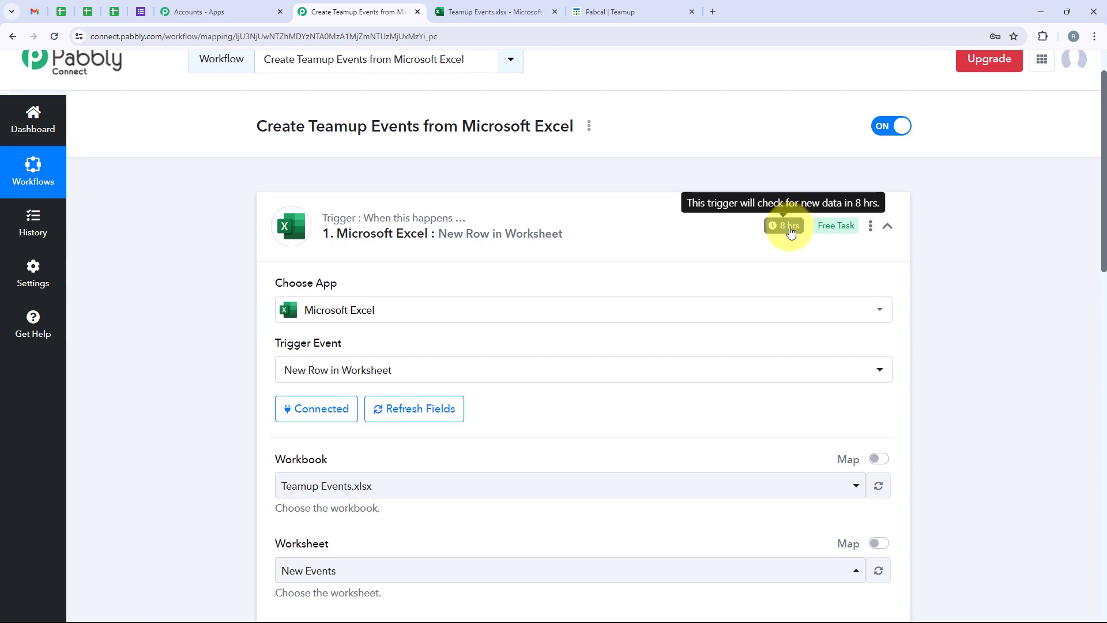
scroll(663, 307, "down", 10)
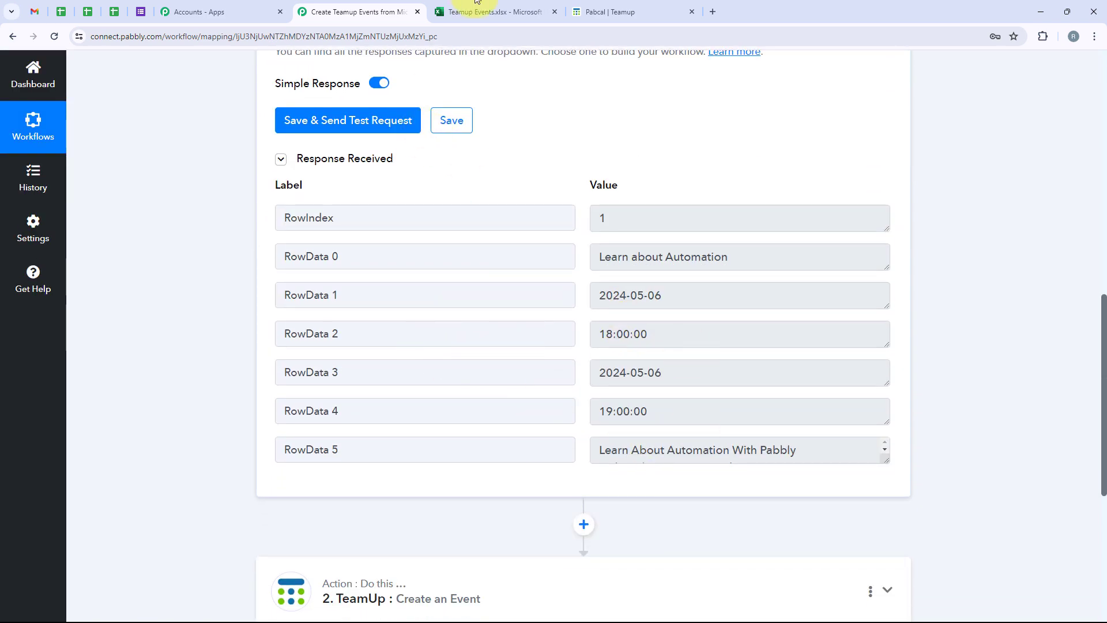
left_click(487, 12)
left_click_drag(143, 289, 559, 283)
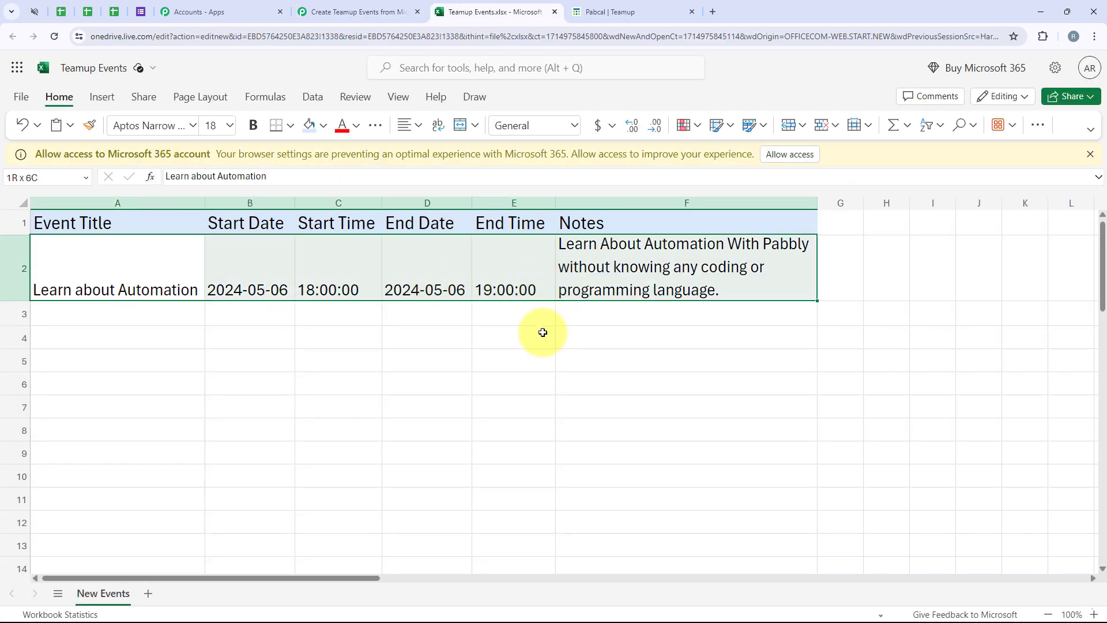
left_click(536, 329)
left_click_drag(144, 314, 659, 323)
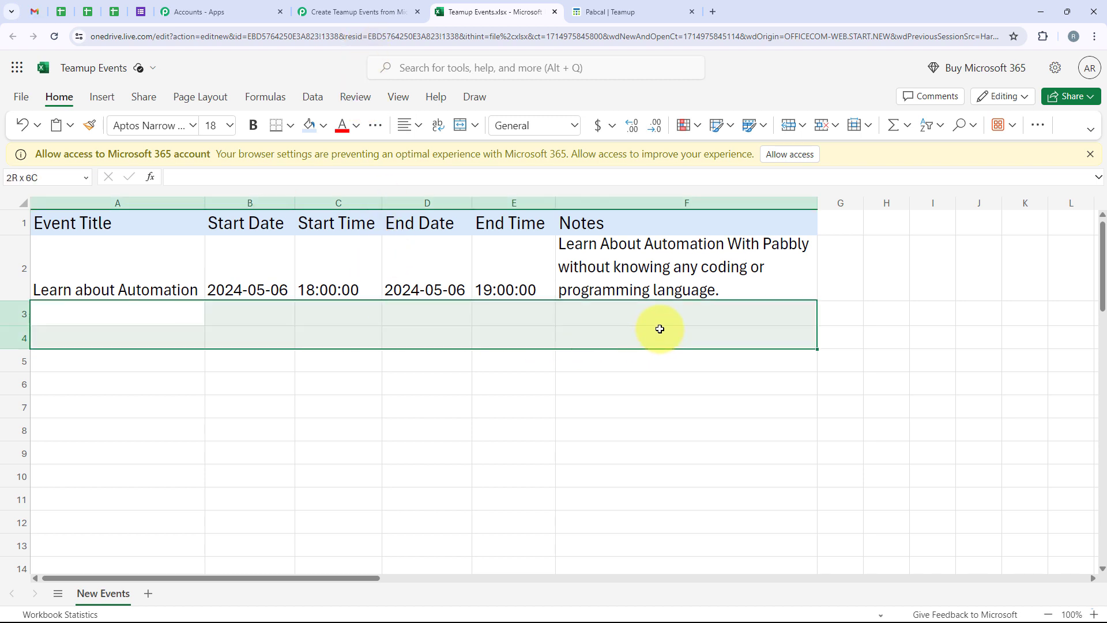
left_click(375, 4)
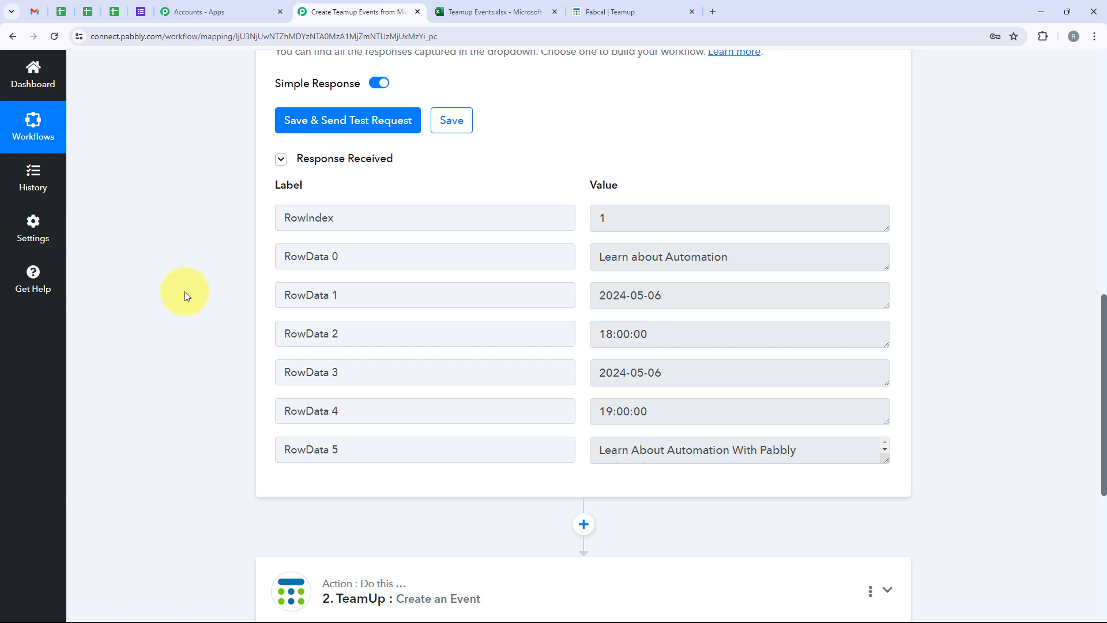
Step: Expand the TeamUp Create an Event action and review its mapped fields
scroll(184, 295, "down", 1)
scroll(184, 295, "down", 1)
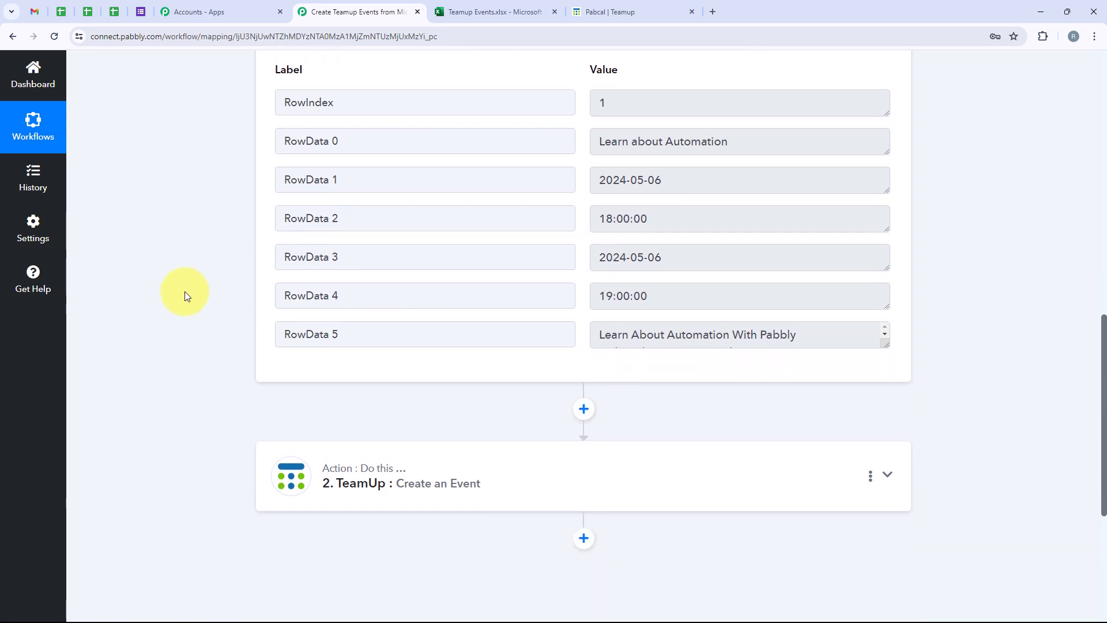
scroll(185, 294, "up", 3)
scroll(185, 293, "down", 5)
left_click(395, 353)
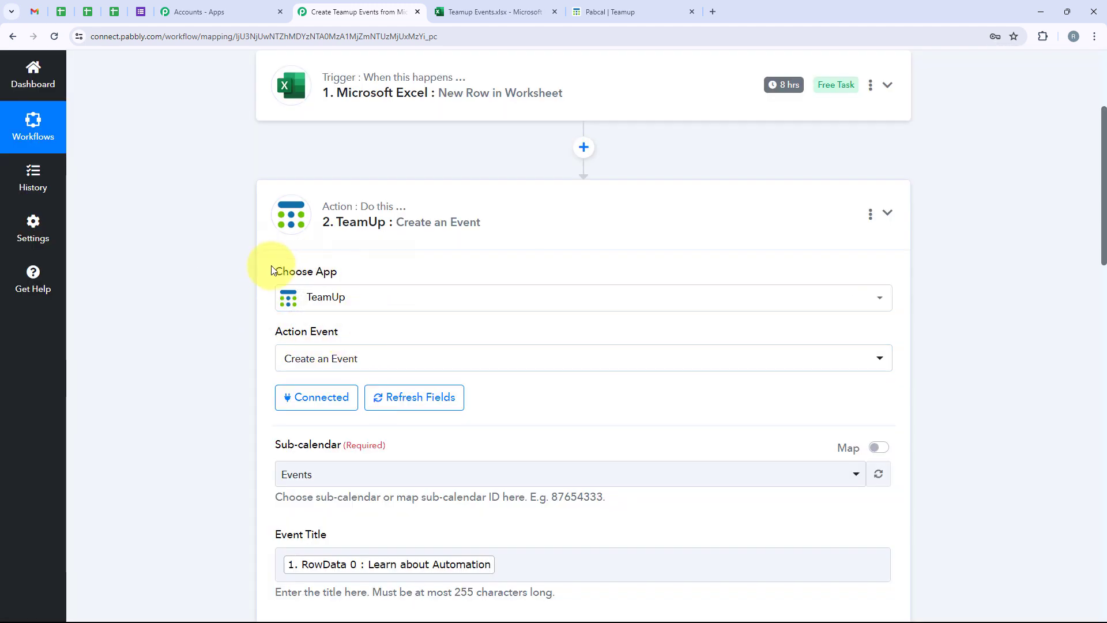
left_click_drag(274, 328, 348, 324)
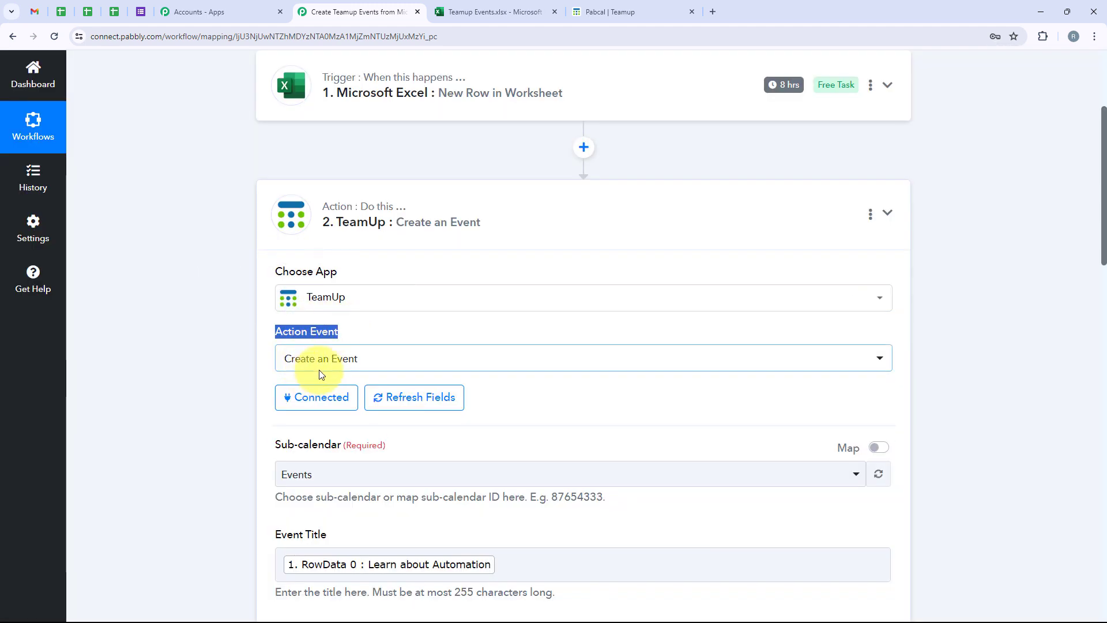
scroll(425, 353, "down", 3)
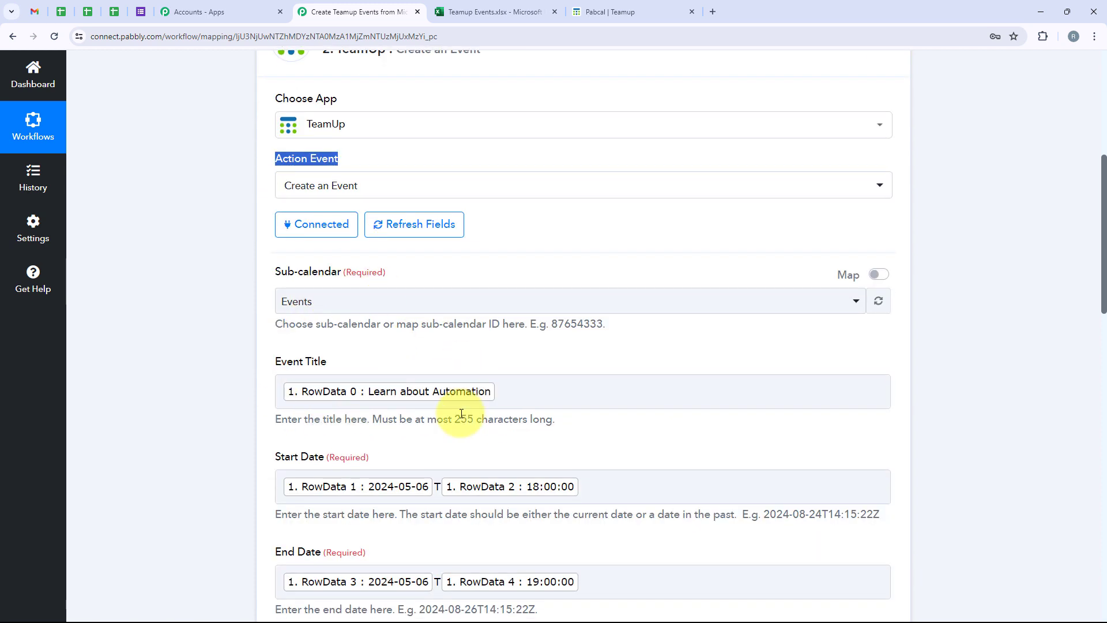
scroll(460, 413, "down", 2)
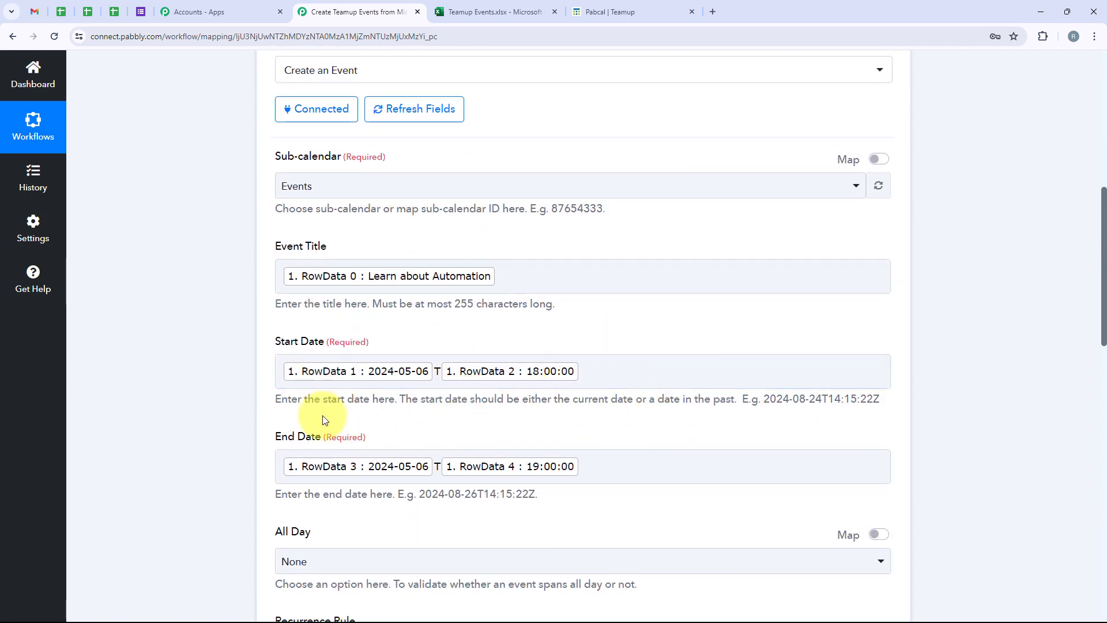
scroll(323, 415, "down", 7)
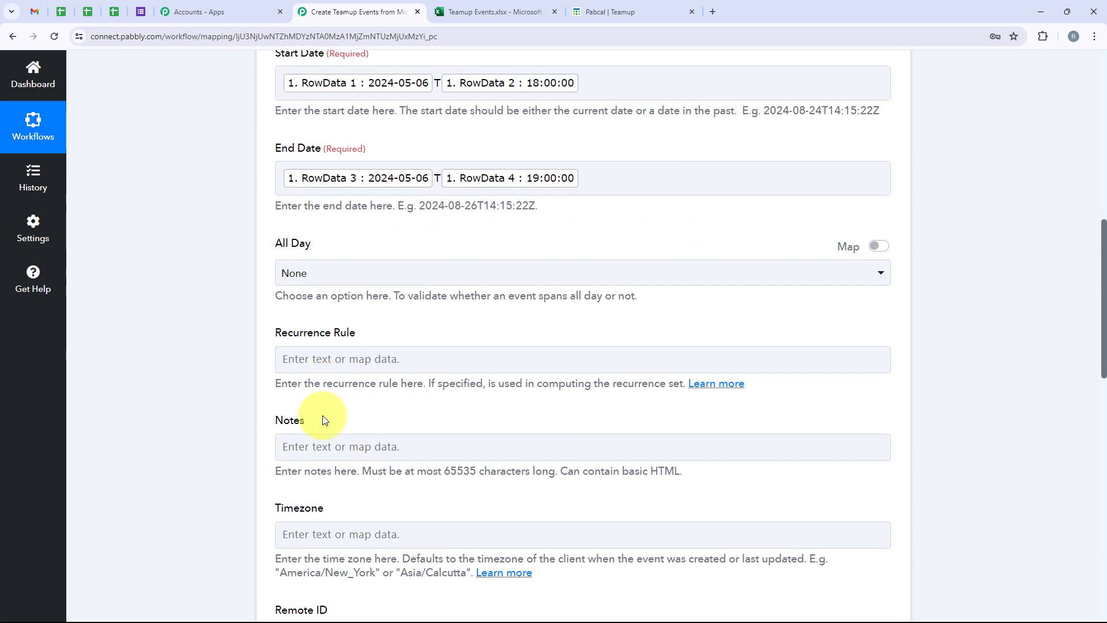
scroll(322, 415, "down", 9)
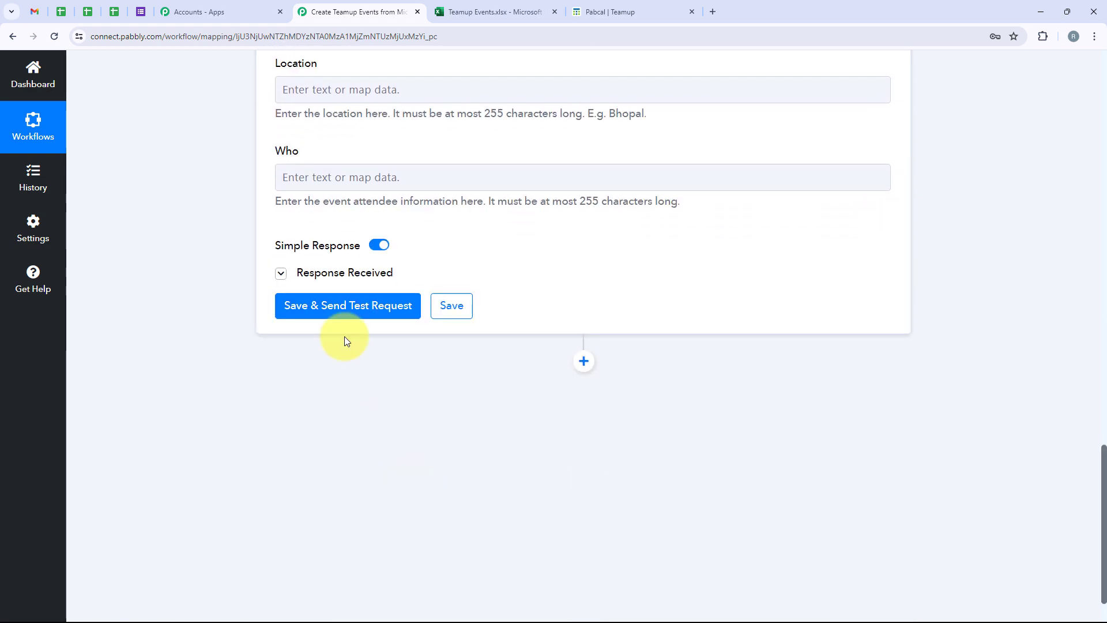
Step: Check the Learn about Automation event in Teamup, then collapse the TeamUp action step
left_click(630, 8)
left_click(575, 438)
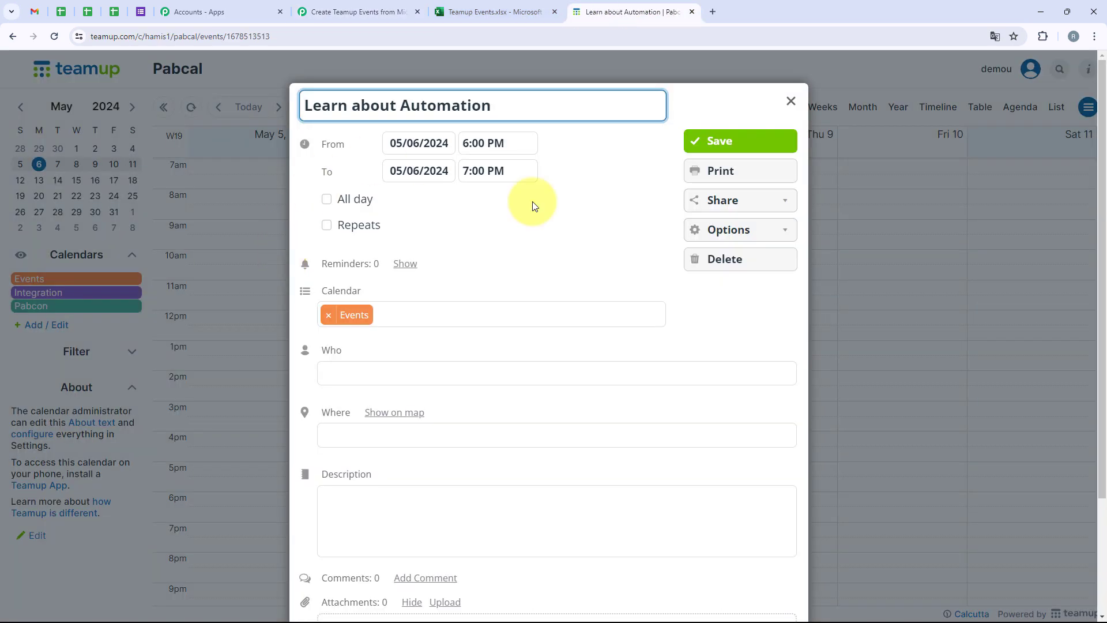
left_click(790, 101)
left_click(357, 11)
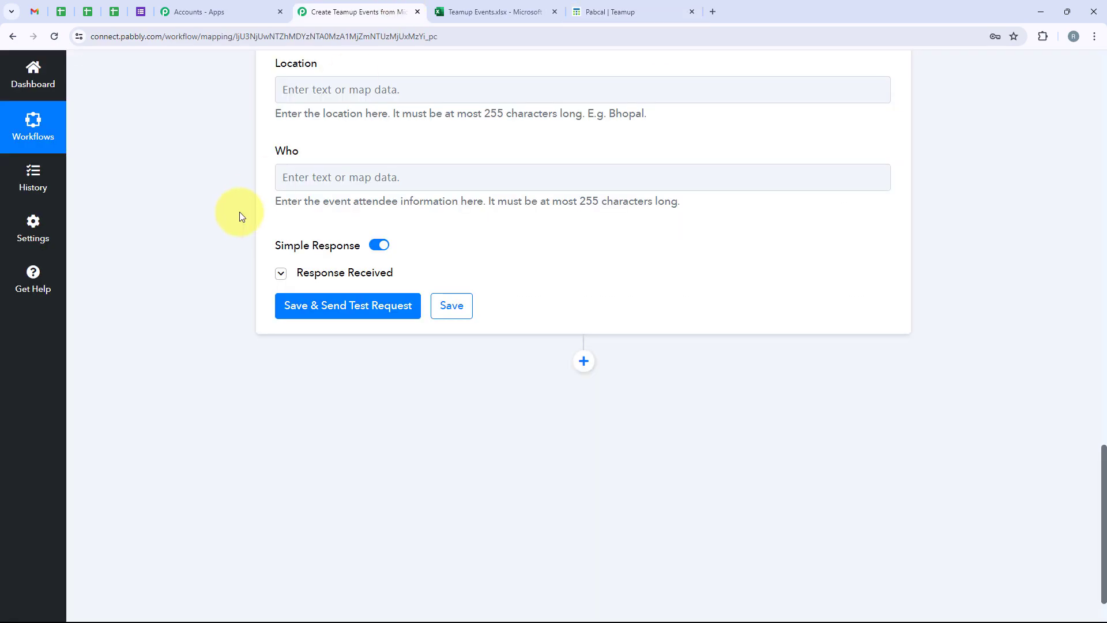
scroll(171, 54, "up", 20)
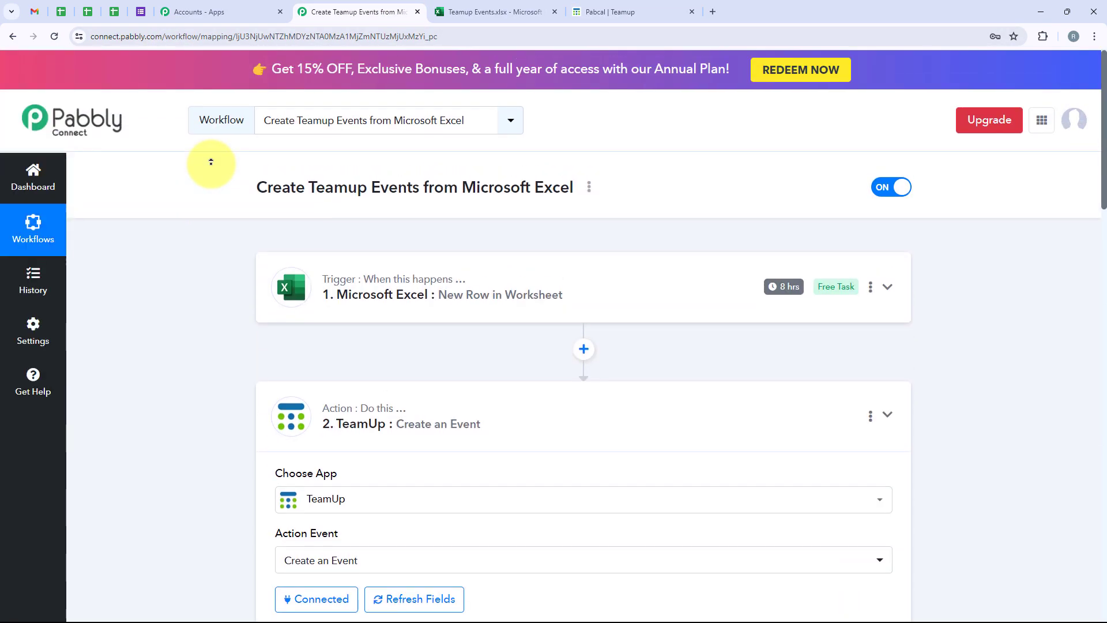
left_click(540, 420)
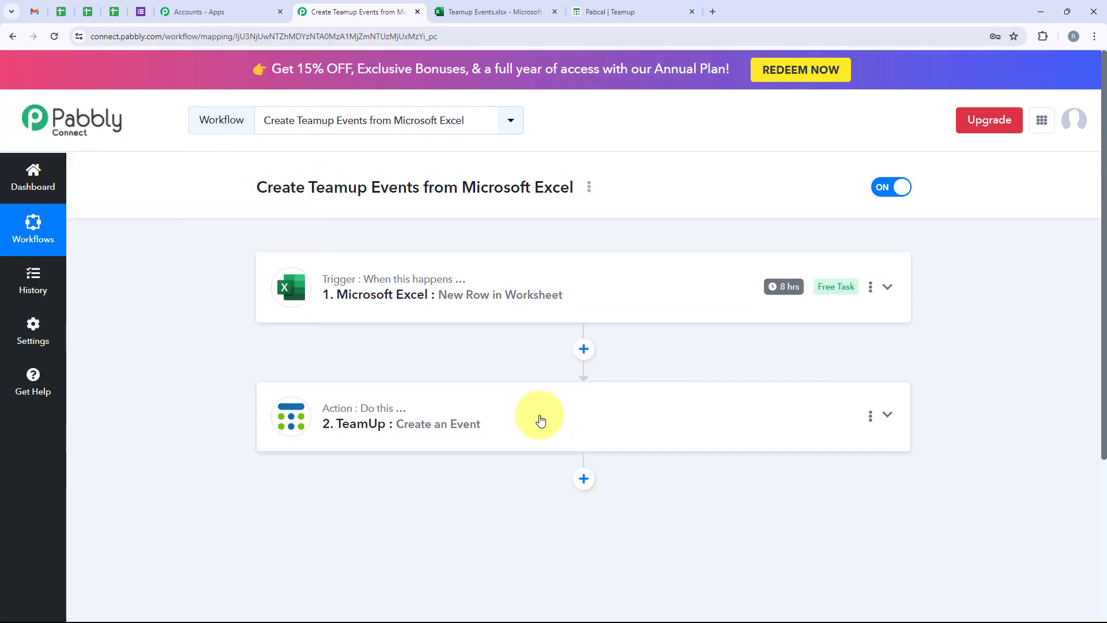